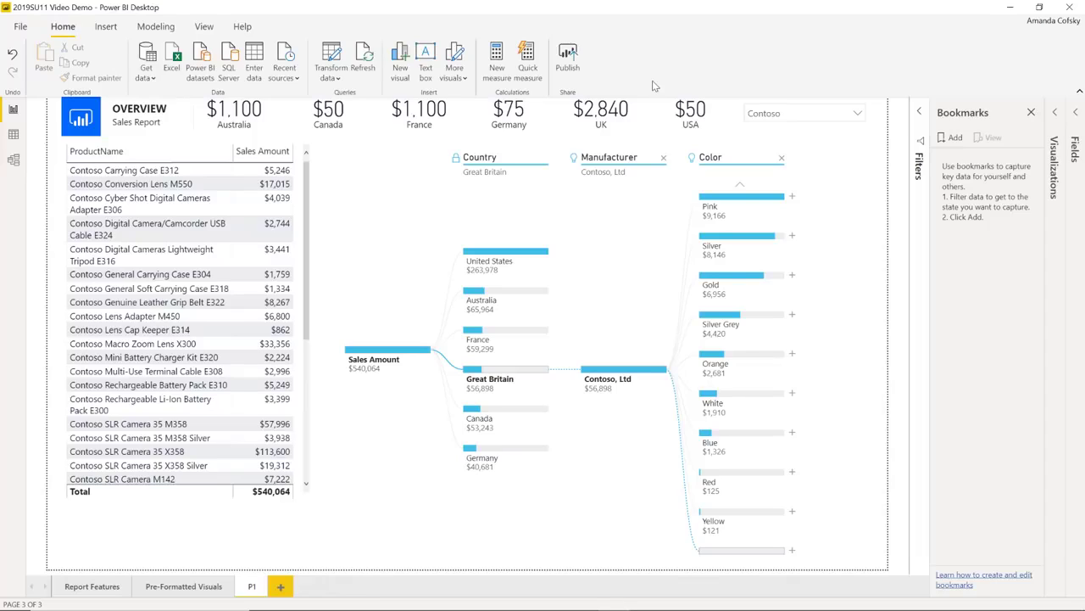
# Switch to the open Excel workbook, examine its ribbon's data commands, and return to the Power BI report
pyautogui.hotkey('alt', 'Tab')
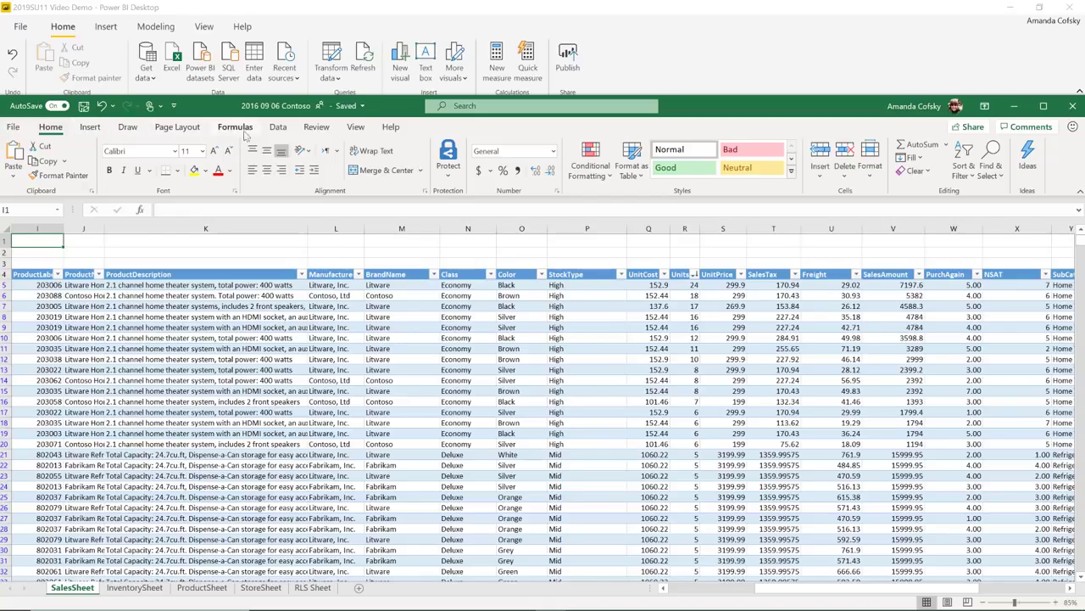
pyautogui.click(273, 129)
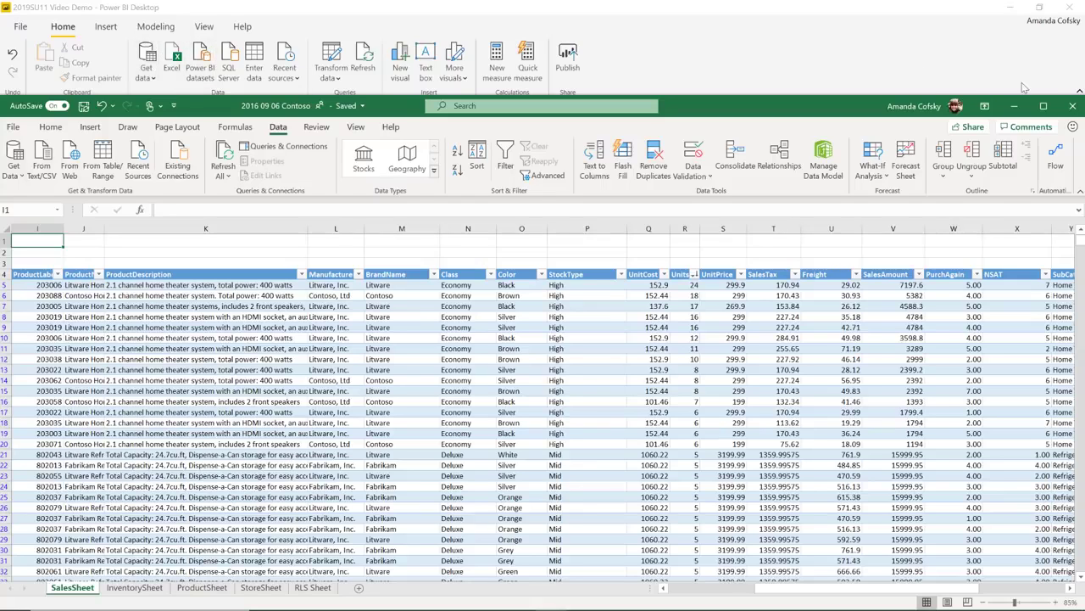
pyautogui.click(1065, 110)
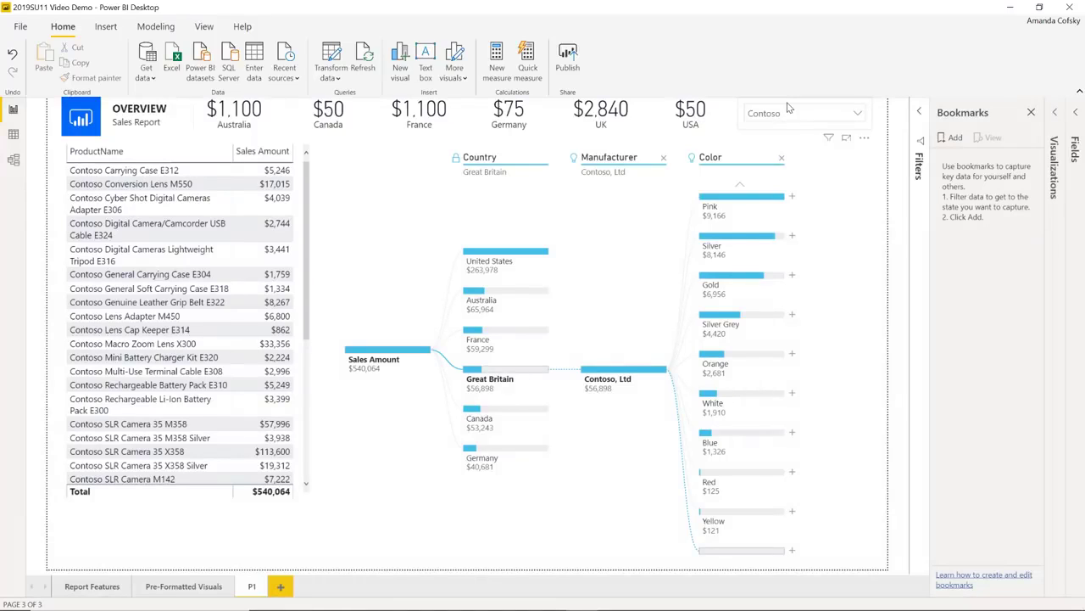
# Apply the dark Innovate theme to the report and hide the Bookmarks pane
pyautogui.click(206, 28)
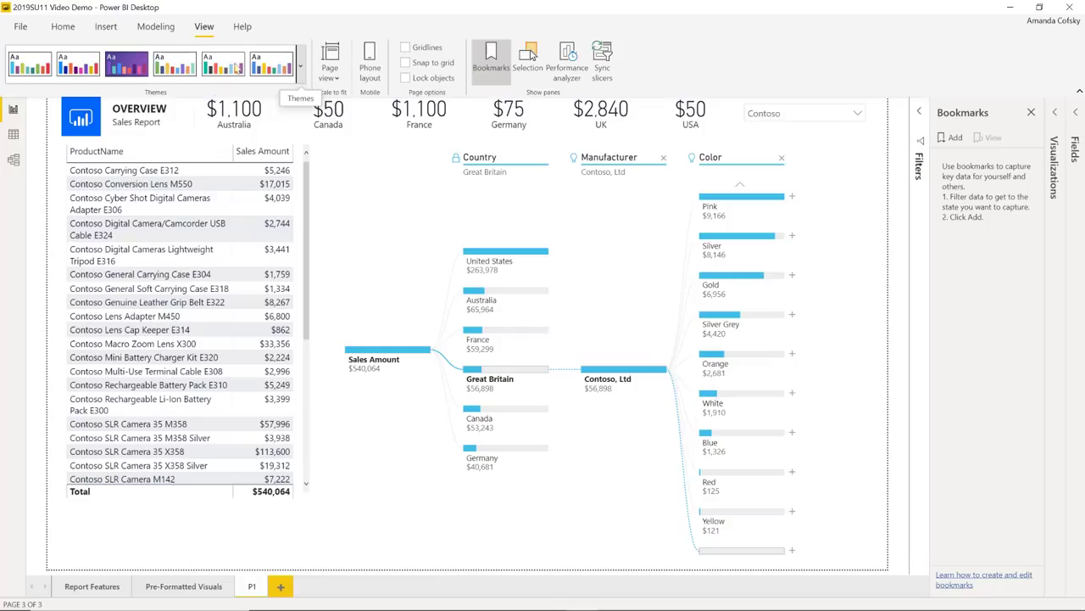
pyautogui.click(302, 74)
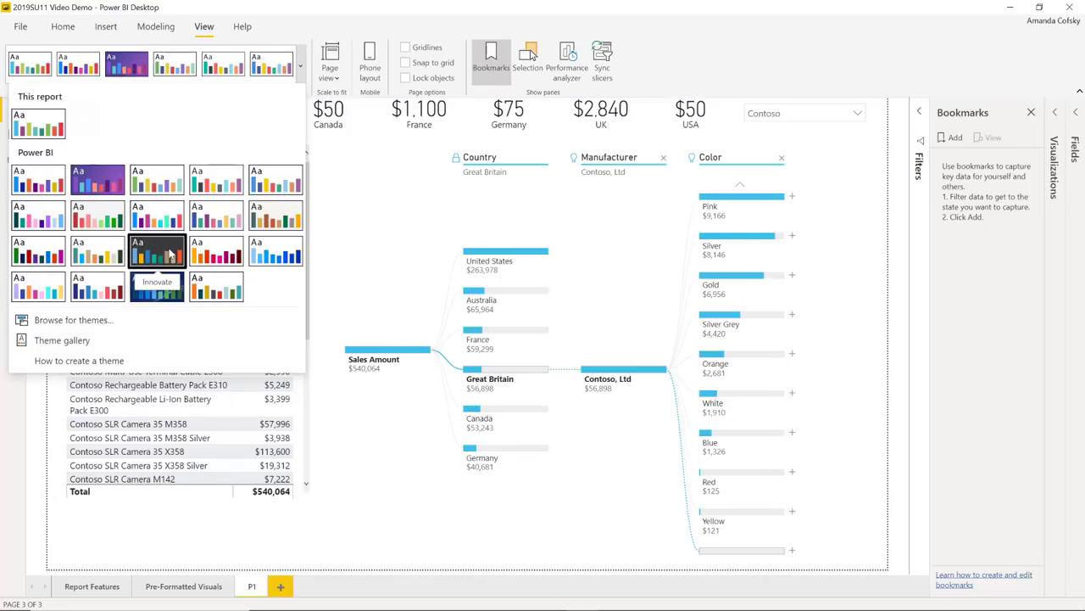
pyautogui.click(177, 284)
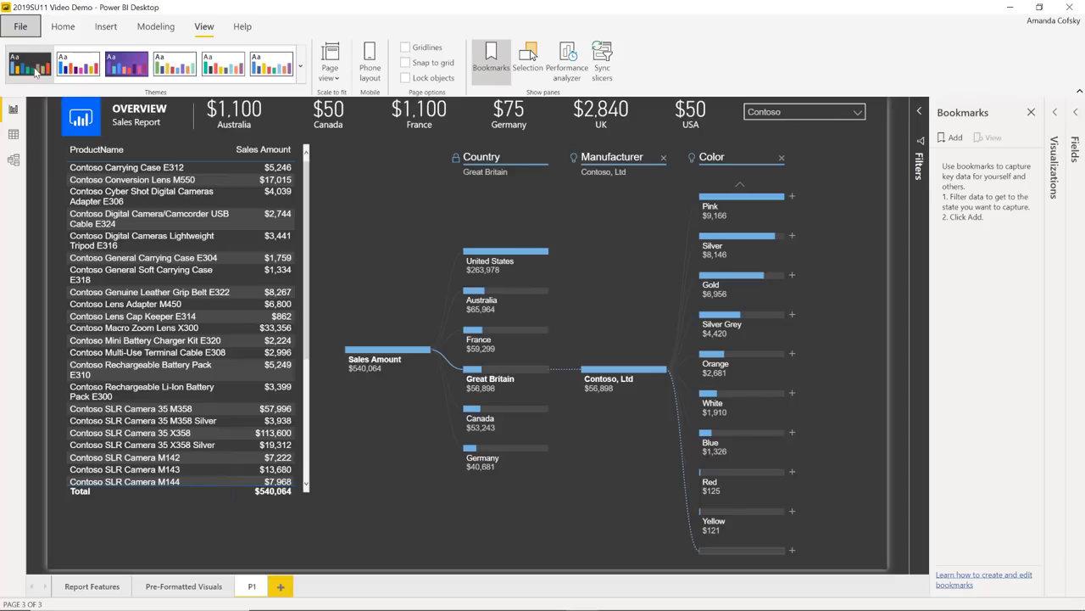
pyautogui.click(301, 76)
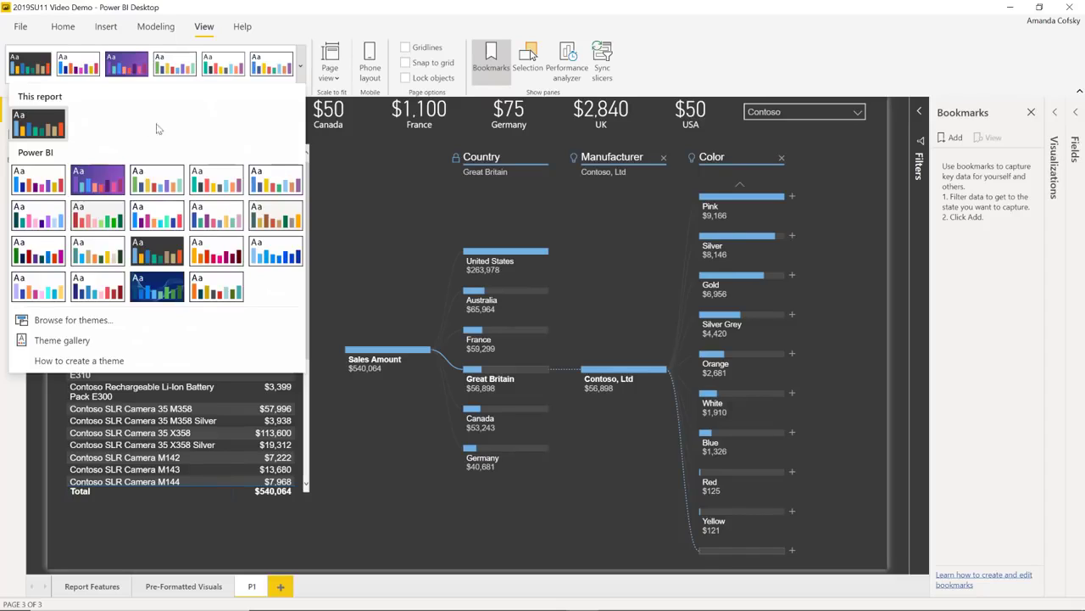
pyautogui.click(310, 68)
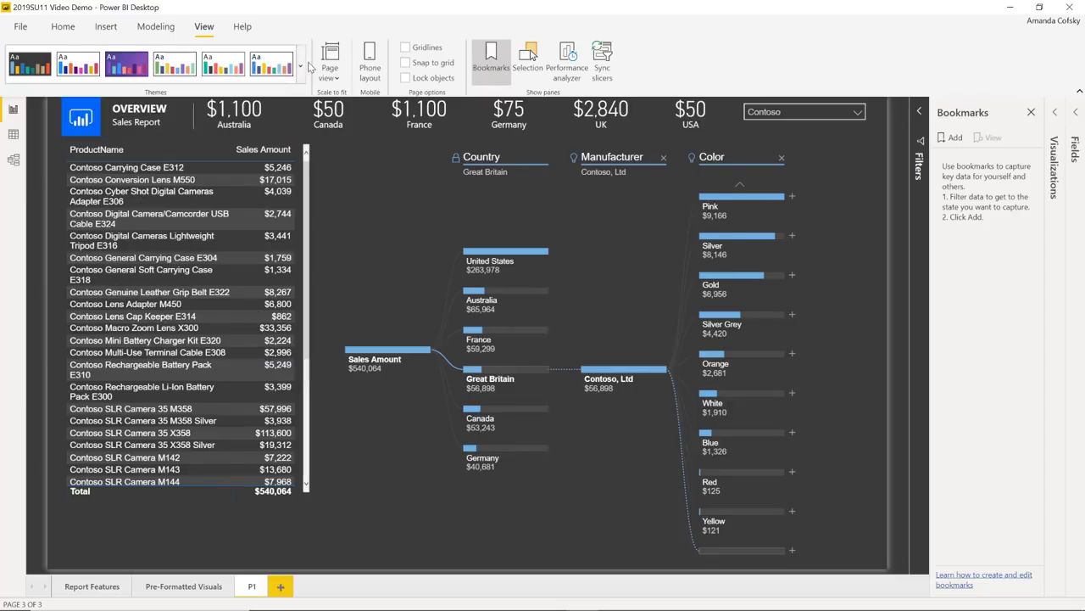
pyautogui.click(491, 59)
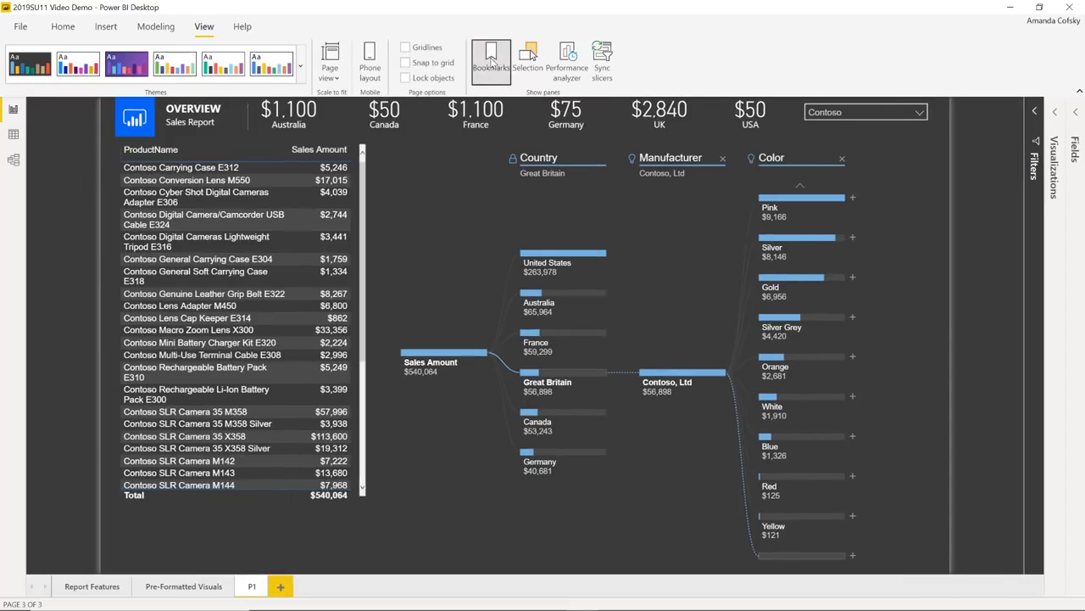
# Switch to the 2019SU10 Video Demo report to examine its older ribbon, and return to 2019SU11 Video Demo
pyautogui.click(61, 30)
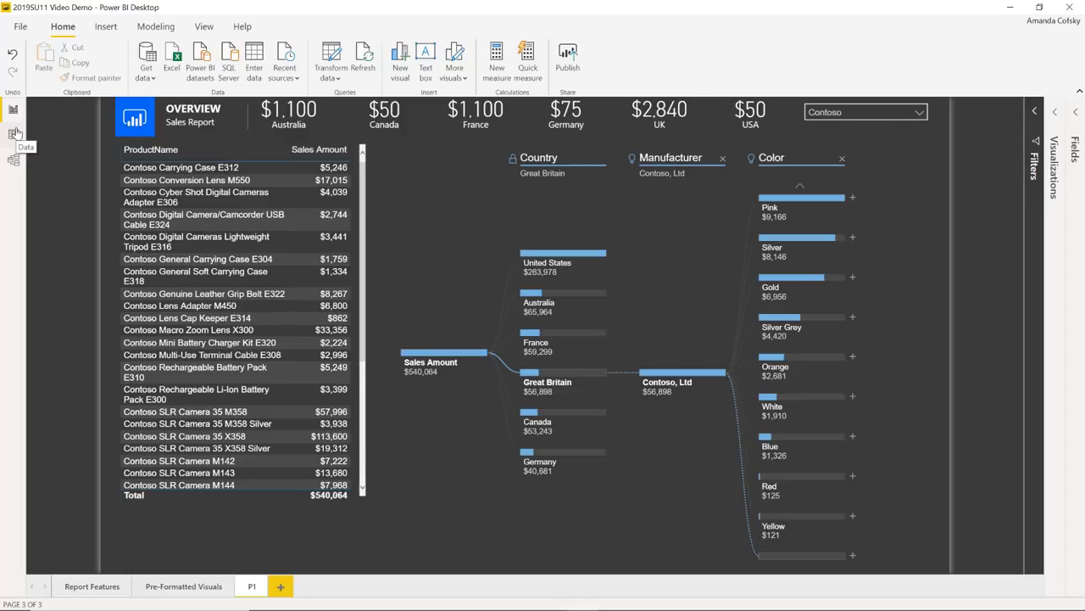
pyautogui.hotkey('alt', 'Tab')
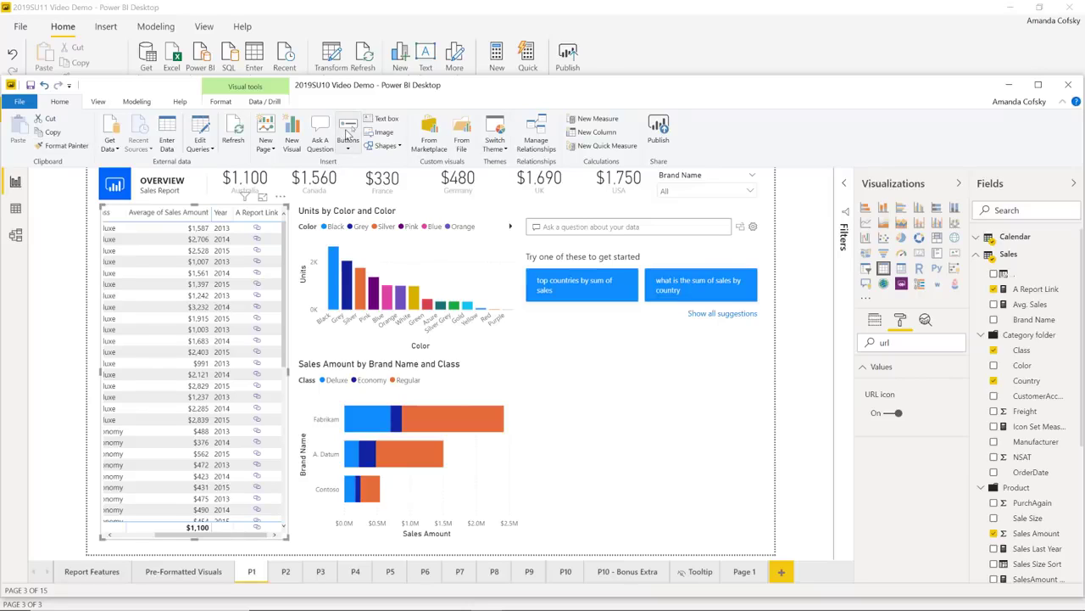
pyautogui.click(16, 209)
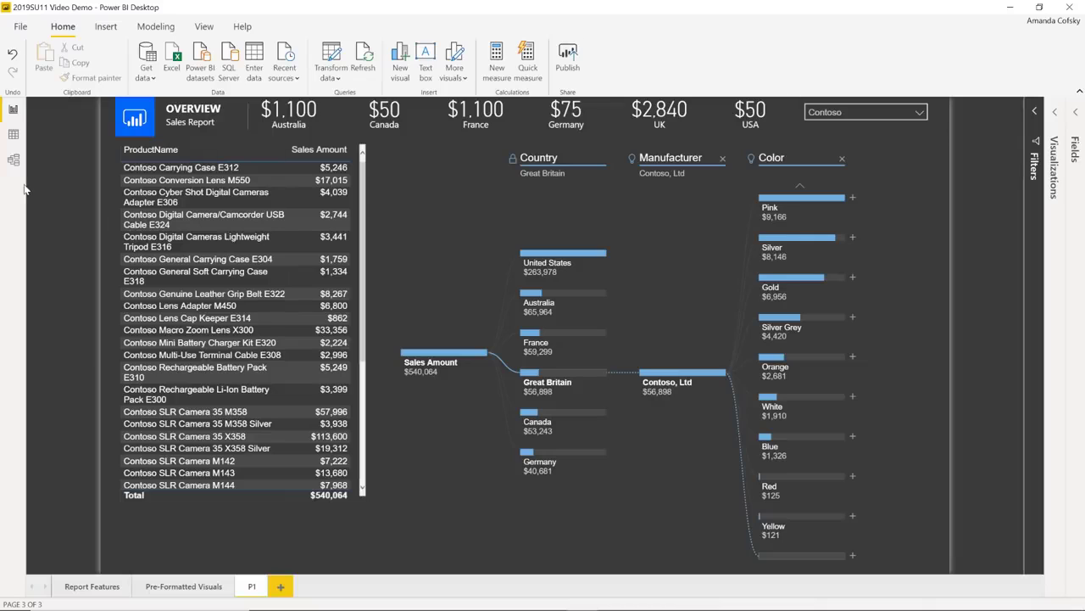
# Show the Sales table's data and view the properties of its Bing Search measure
pyautogui.click(15, 139)
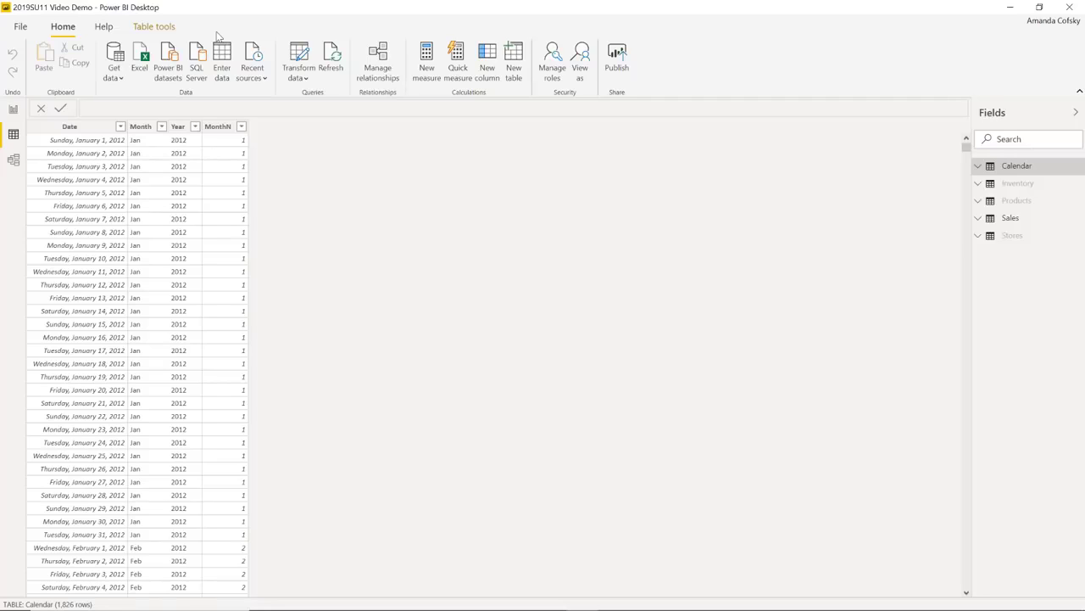
pyautogui.click(977, 219)
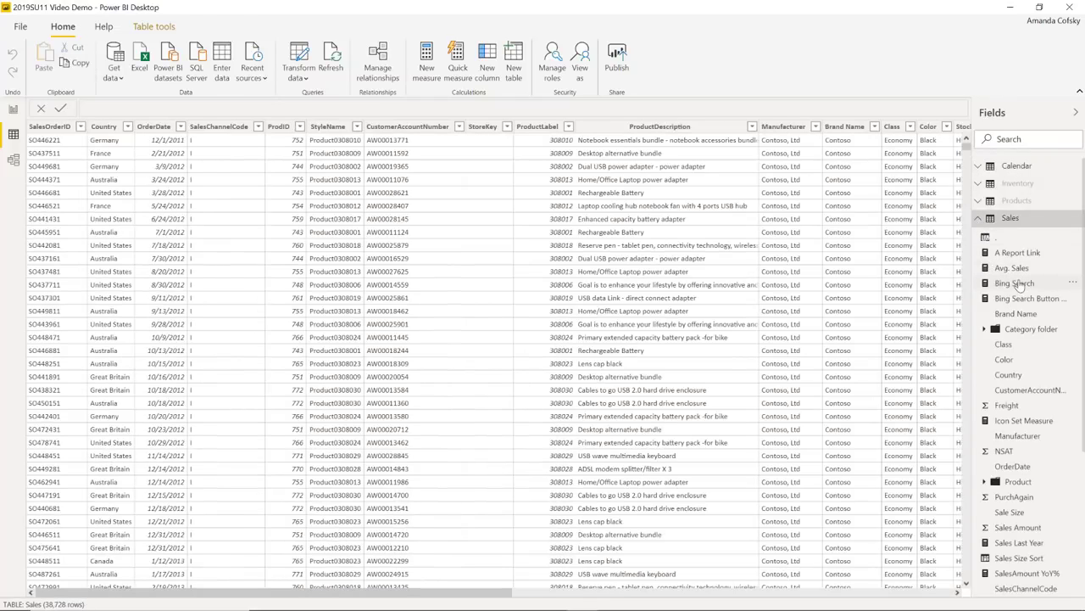
pyautogui.click(1017, 284)
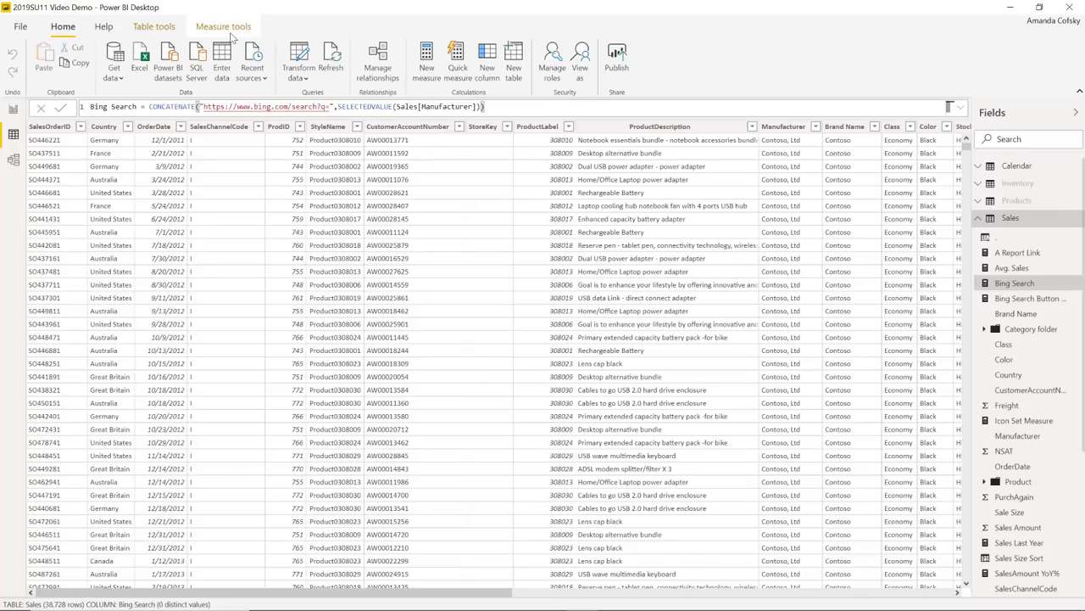
pyautogui.click(224, 27)
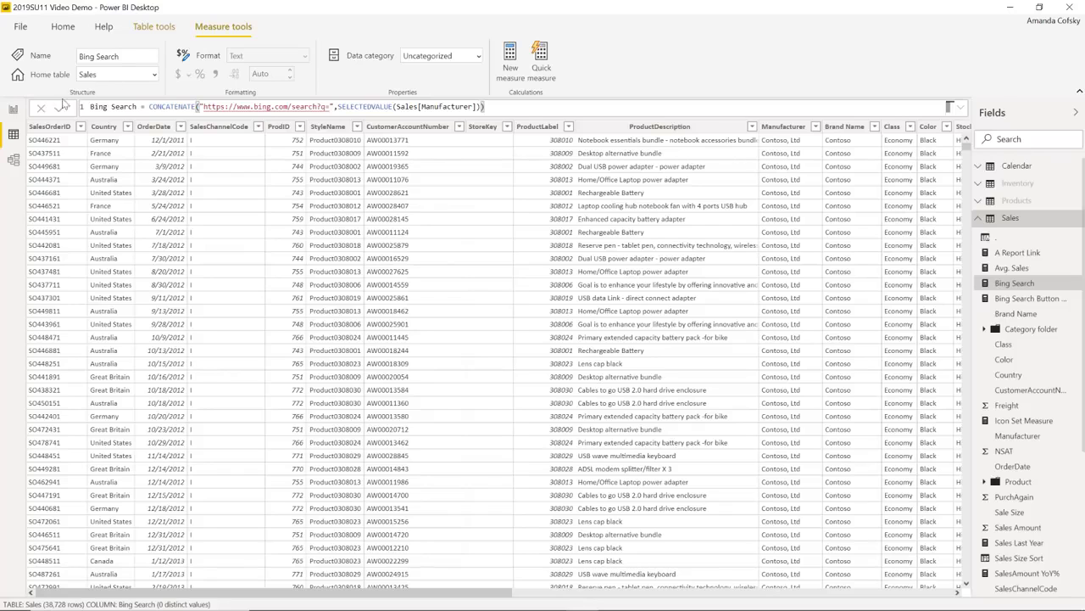
# Return to the report canvas and collapse the ribbon to its compact single-line layout
pyautogui.click(12, 110)
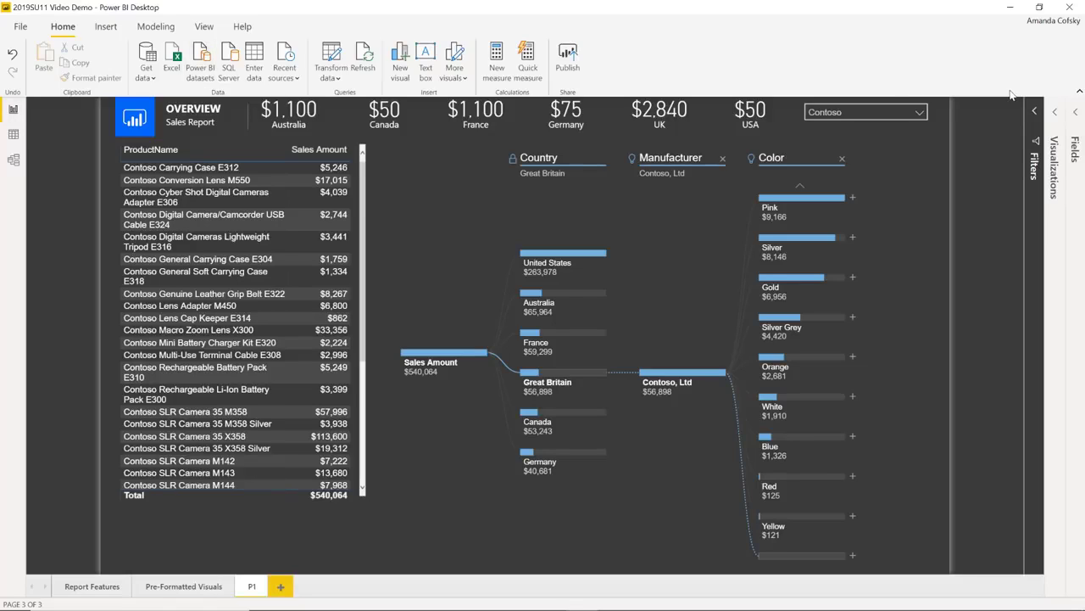
pyautogui.click(1079, 94)
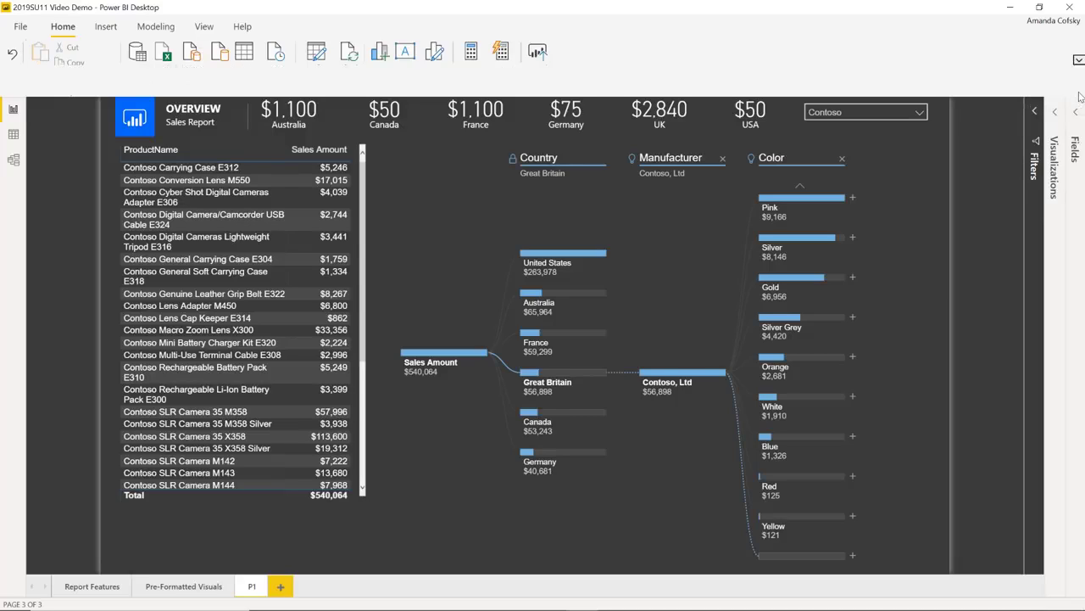
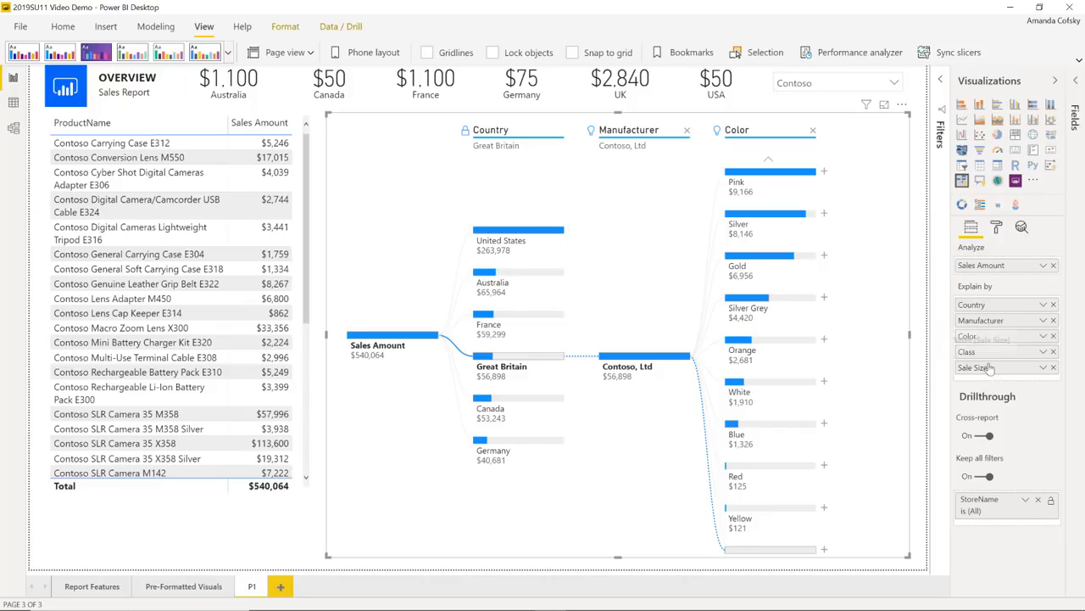
# Remove the Color, Manufacturer and Country levels from the decomposition tree and break Sales Amount down by Sale Size
pyautogui.click(812, 131)
pyautogui.click(687, 132)
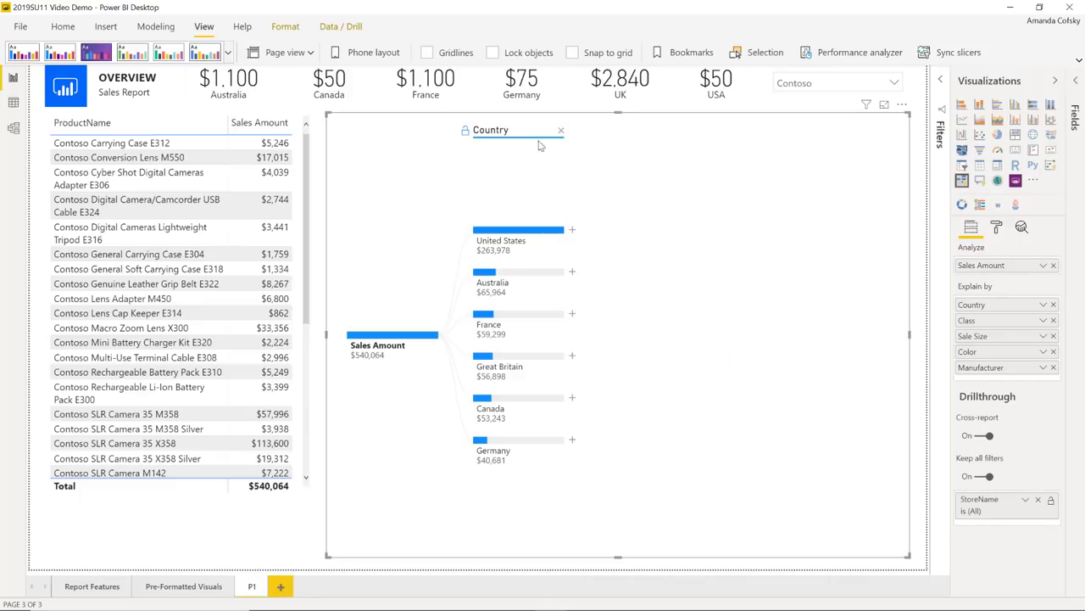
pyautogui.click(561, 131)
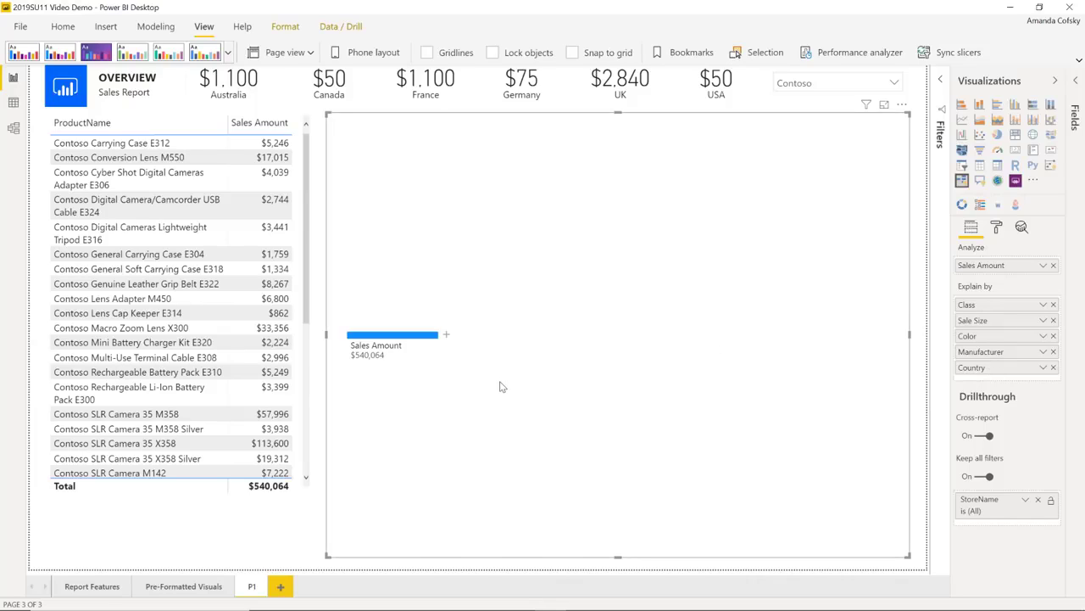
pyautogui.click(446, 337)
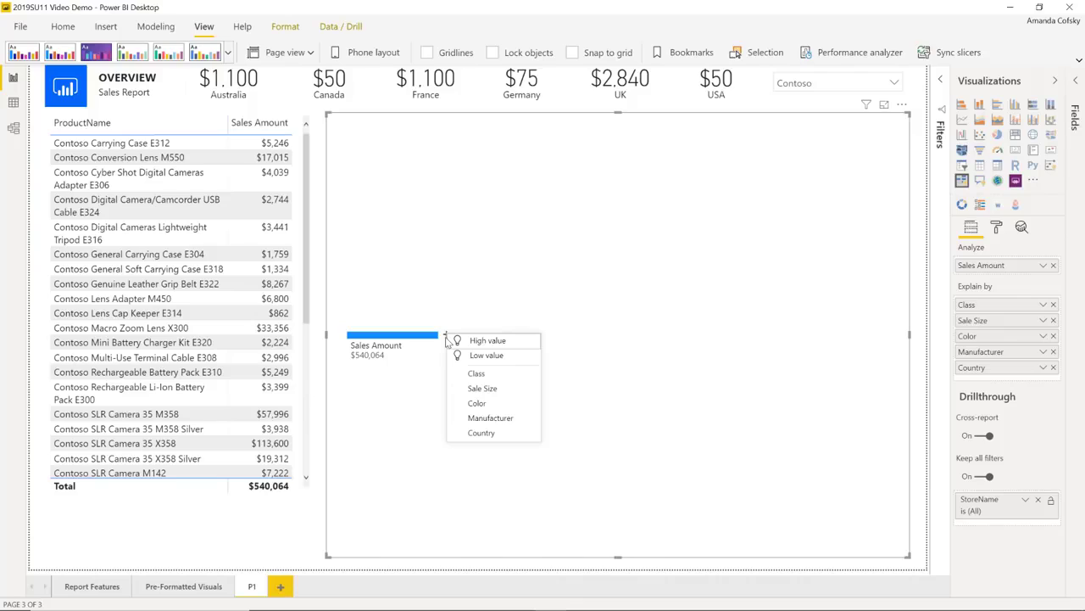
pyautogui.click(483, 390)
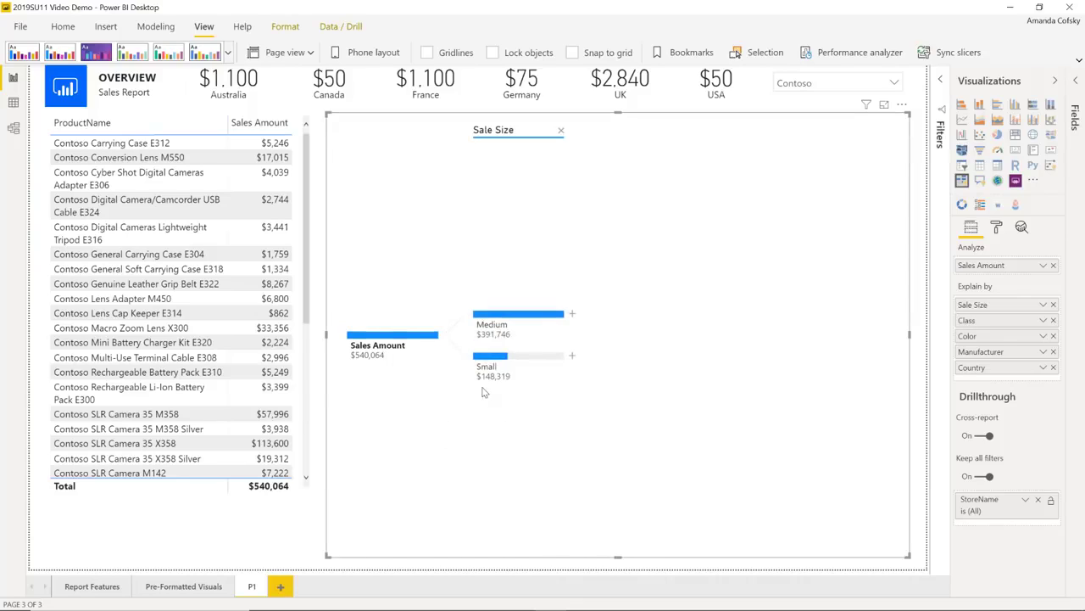
# Split the Medium node by High value and the resulting Contoso, Ltd node by Low value
pyautogui.click(572, 314)
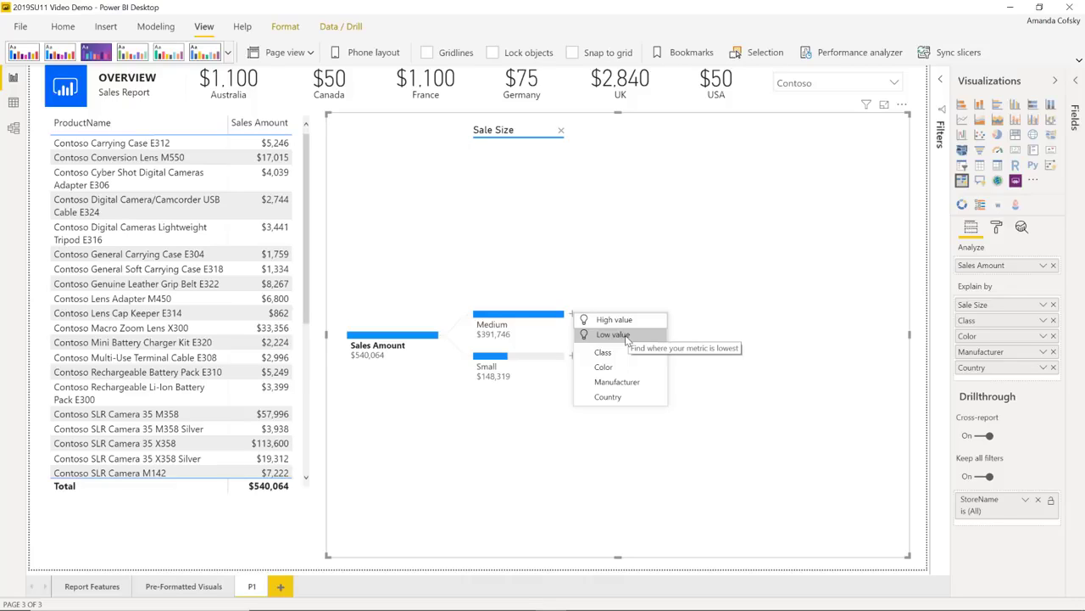
pyautogui.click(617, 382)
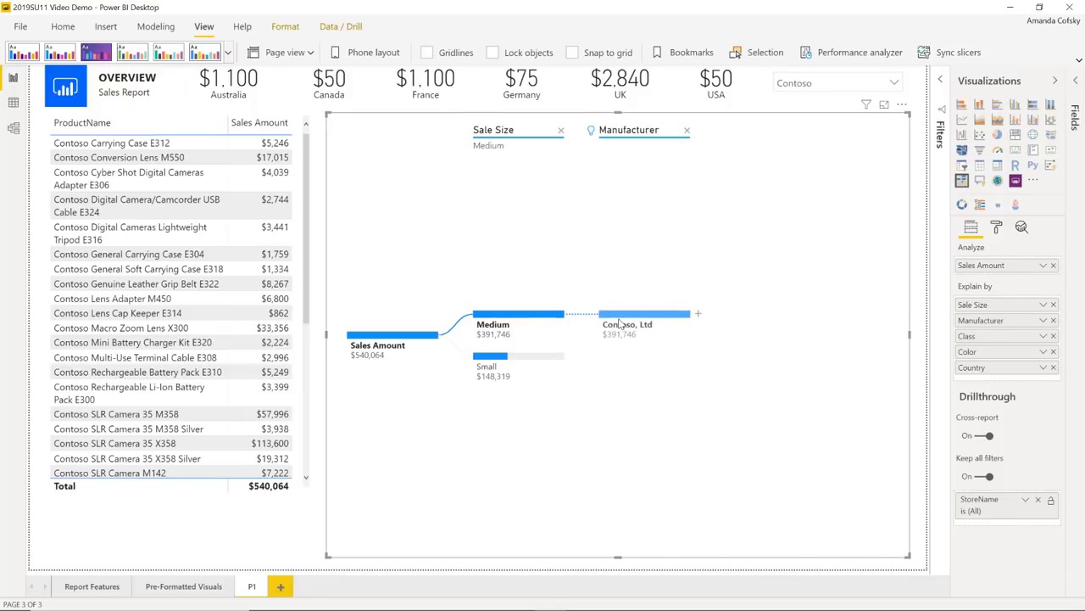
pyautogui.click(699, 314)
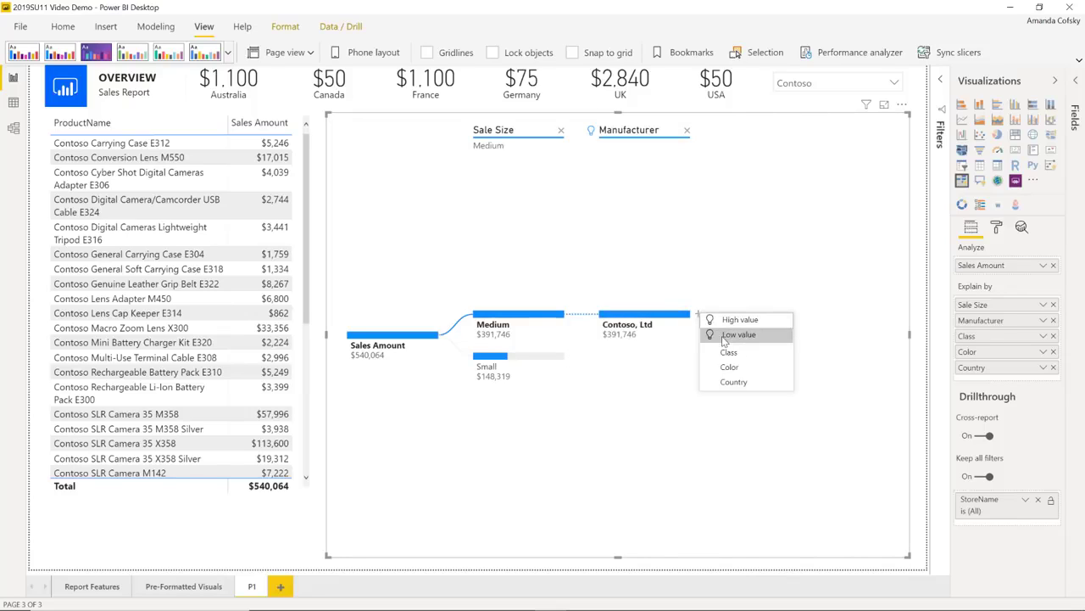
pyautogui.click(722, 338)
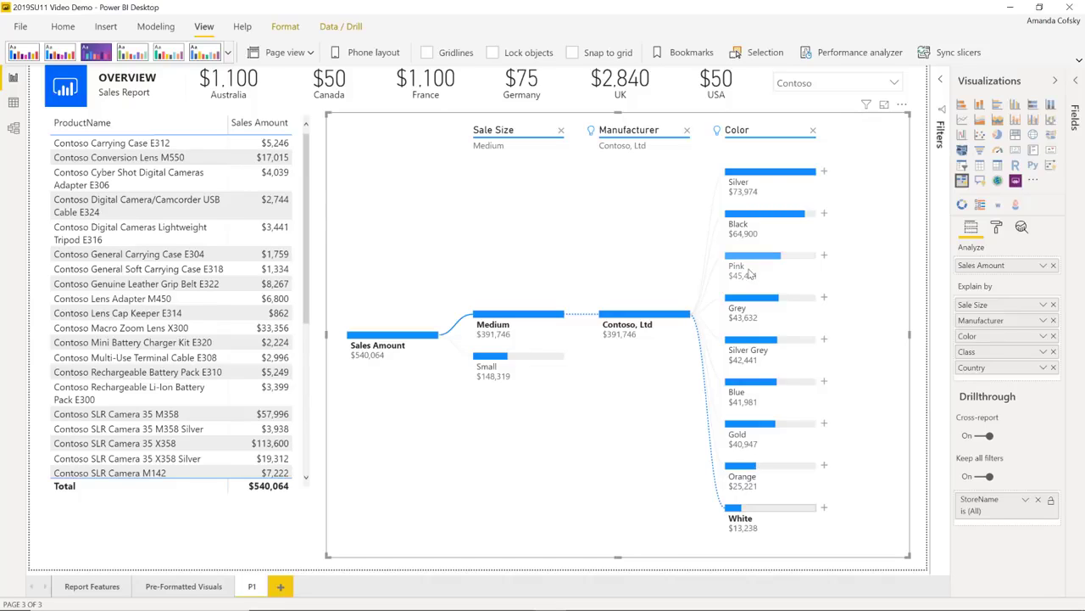
pyautogui.moveTo(717, 136)
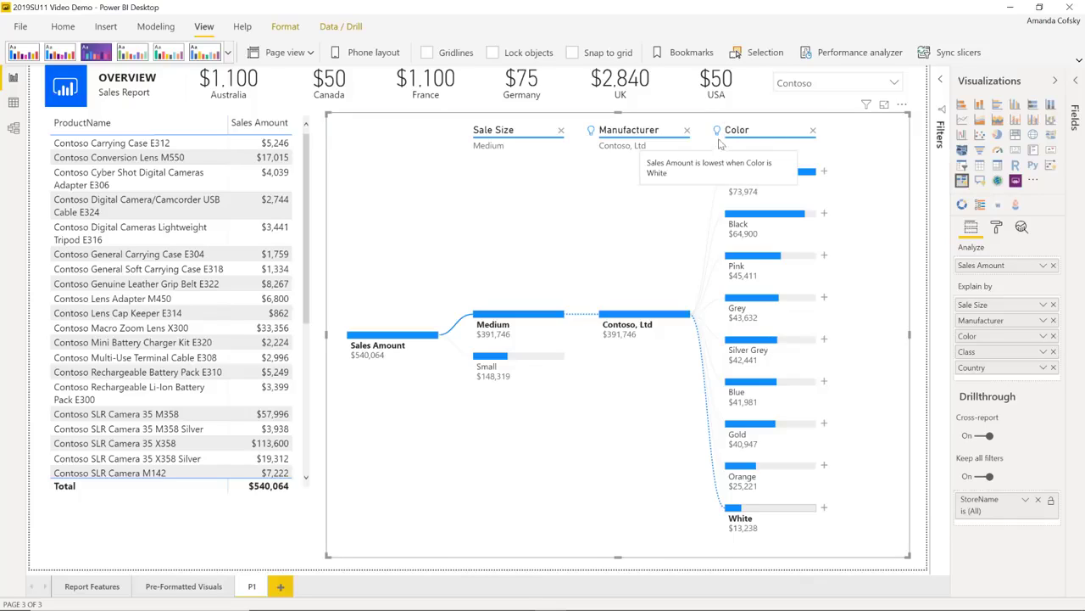
pyautogui.moveTo(589, 137)
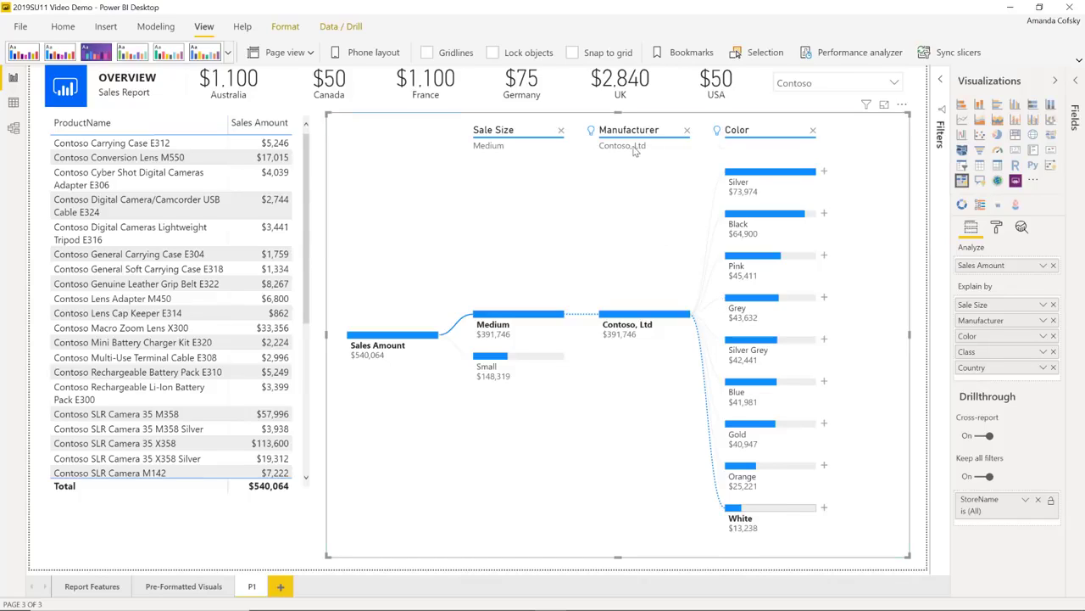
# Clear the Contoso selection in the brand slicer so that all brands are included
pyautogui.click(808, 84)
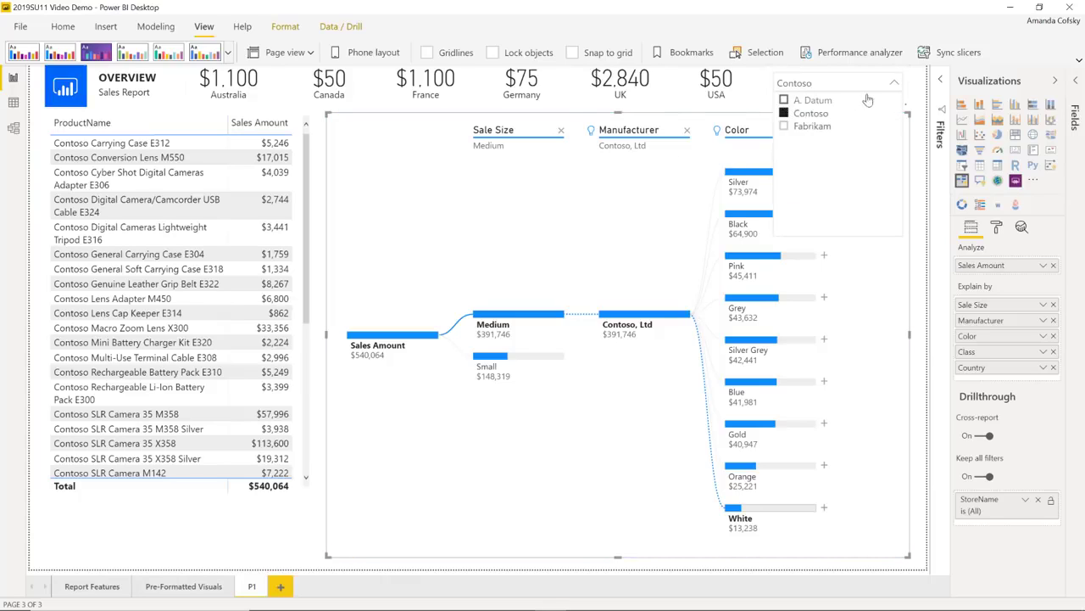
pyautogui.click(785, 114)
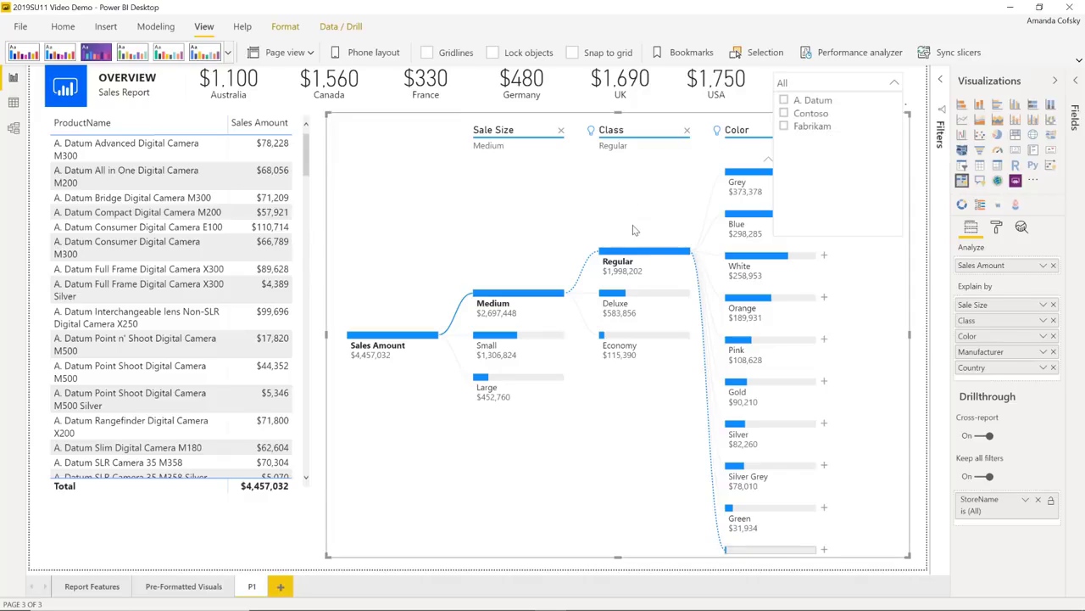
pyautogui.click(634, 196)
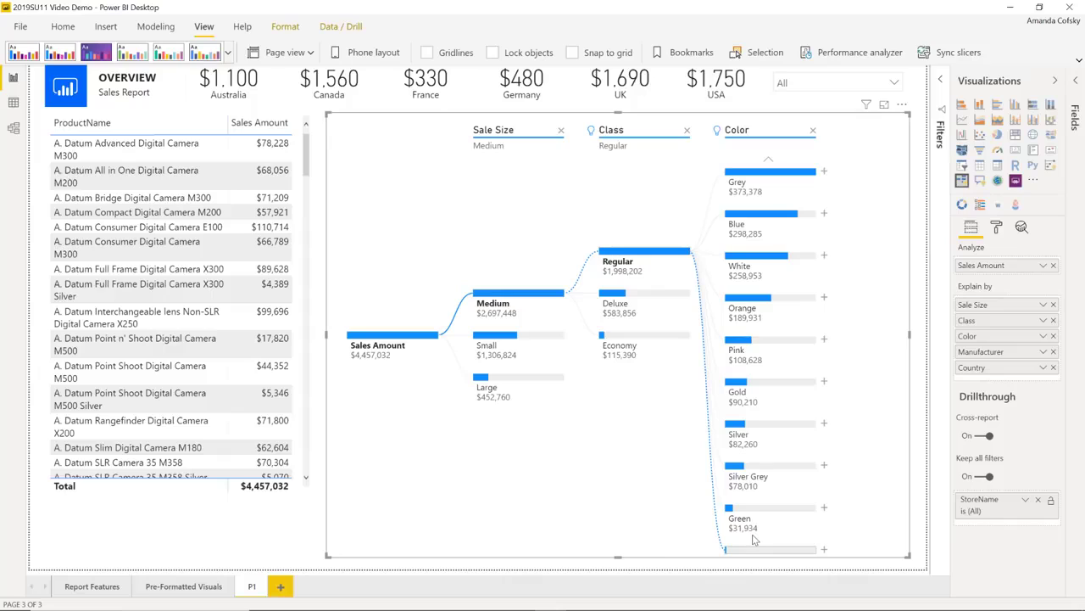
# Break the Pink node down by Country and select United States to cross-filter the report page
pyautogui.click(824, 339)
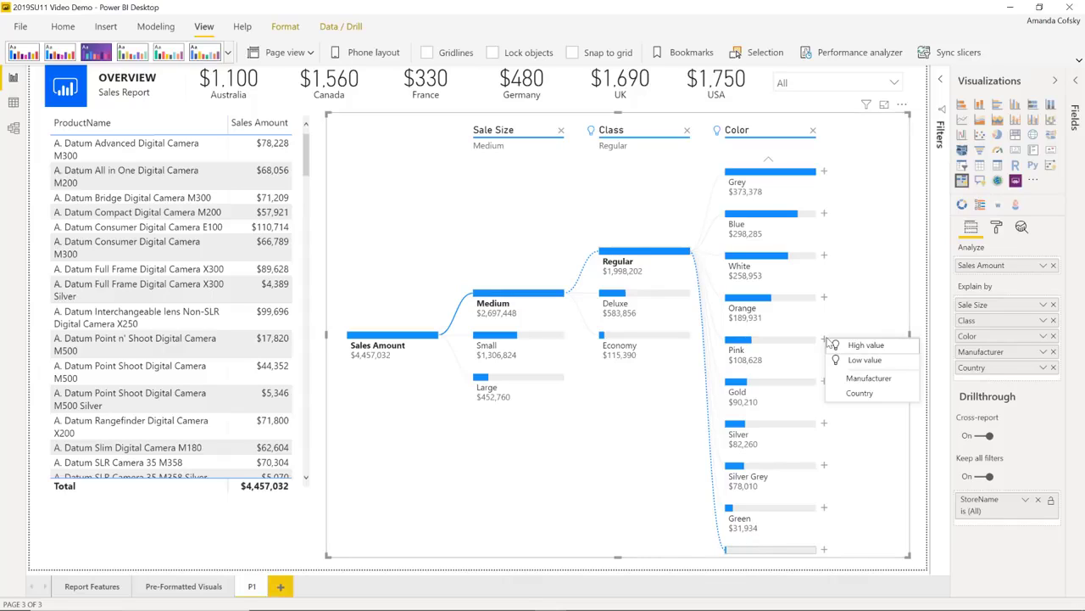
pyautogui.click(852, 394)
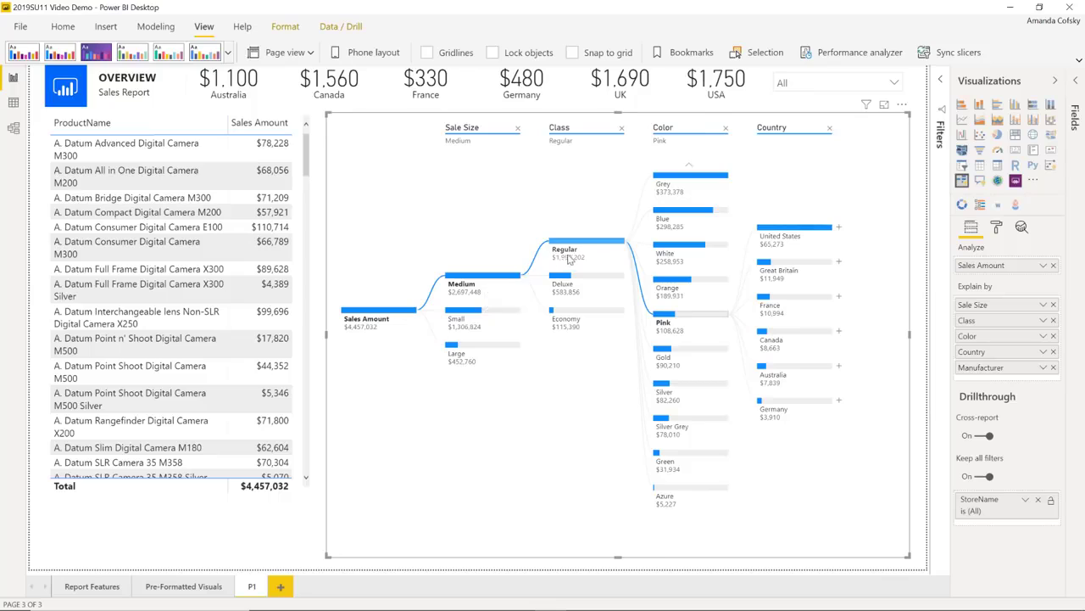
pyautogui.click(802, 235)
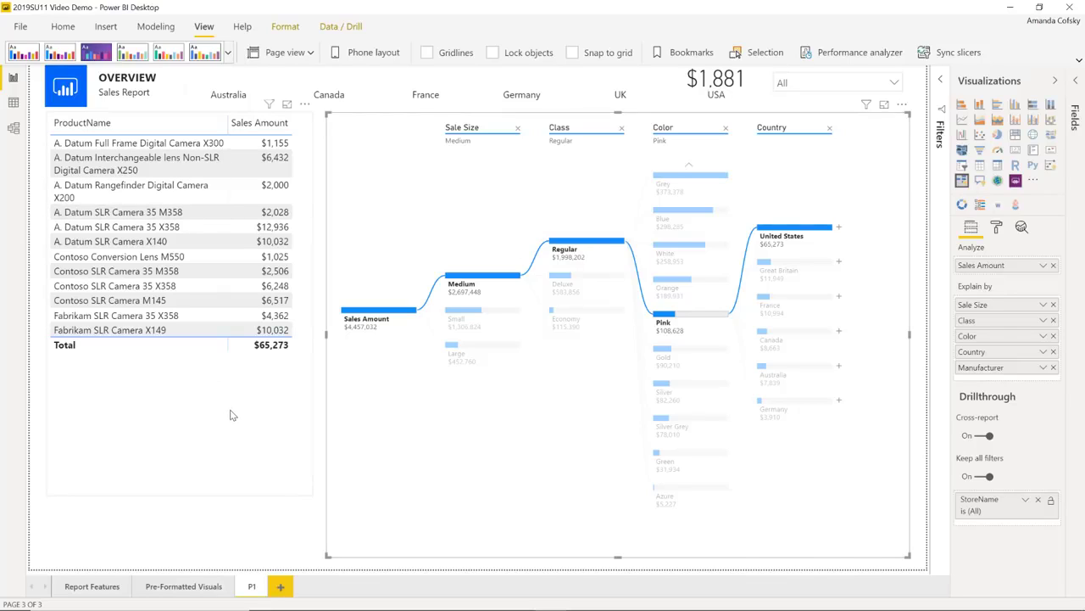
# Clear the United States cross-filter and review the decomposition tree's data bar formatting options
pyautogui.click(543, 440)
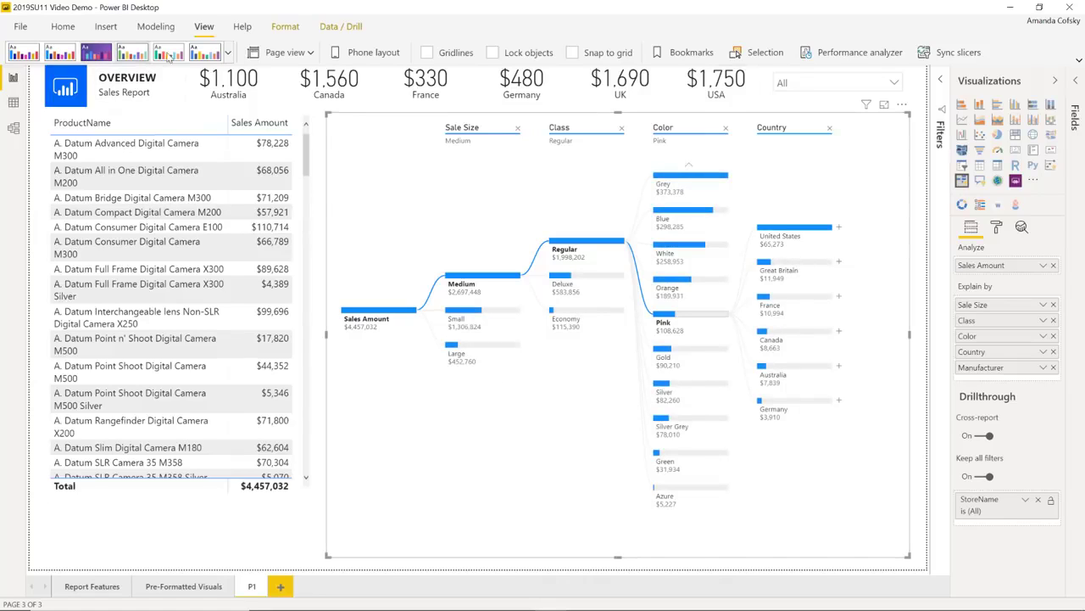
pyautogui.click(997, 227)
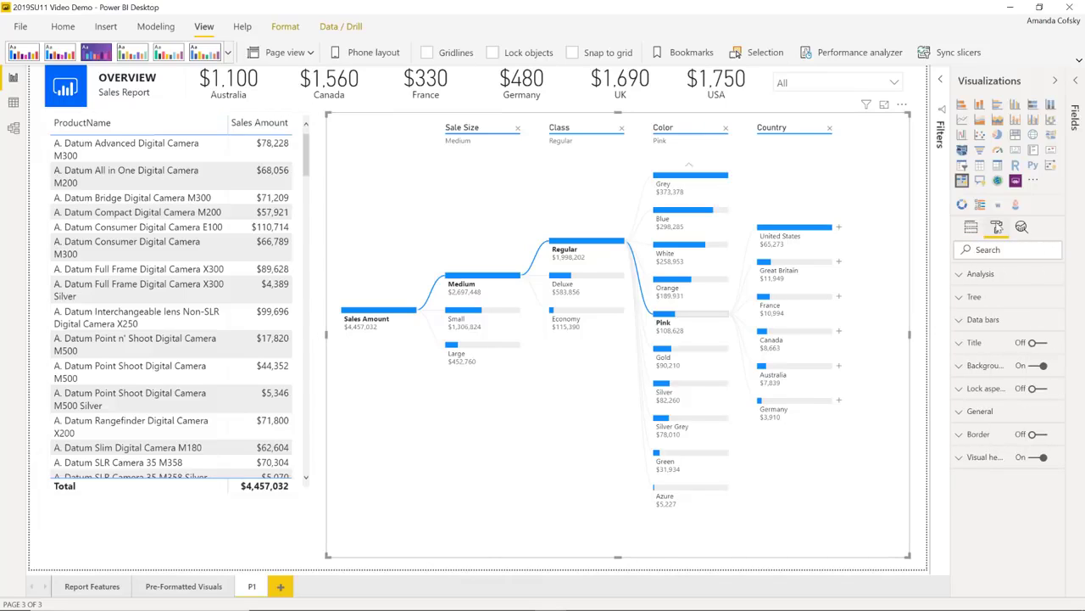
pyautogui.click(972, 329)
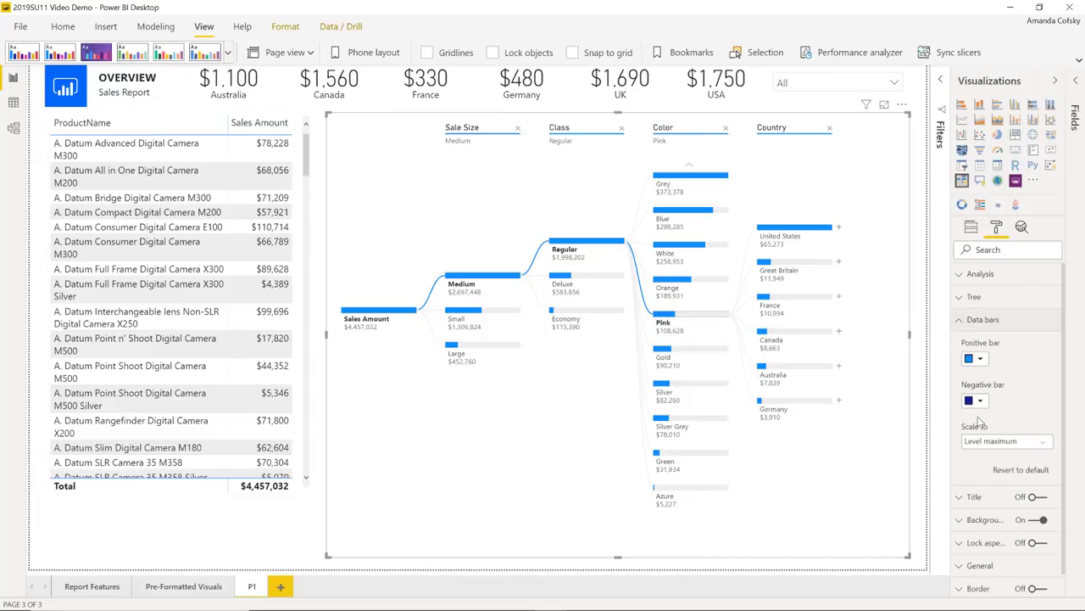
pyautogui.click(991, 323)
# Try the Dense density on the decomposition tree and set its density to Sparse
pyautogui.click(974, 304)
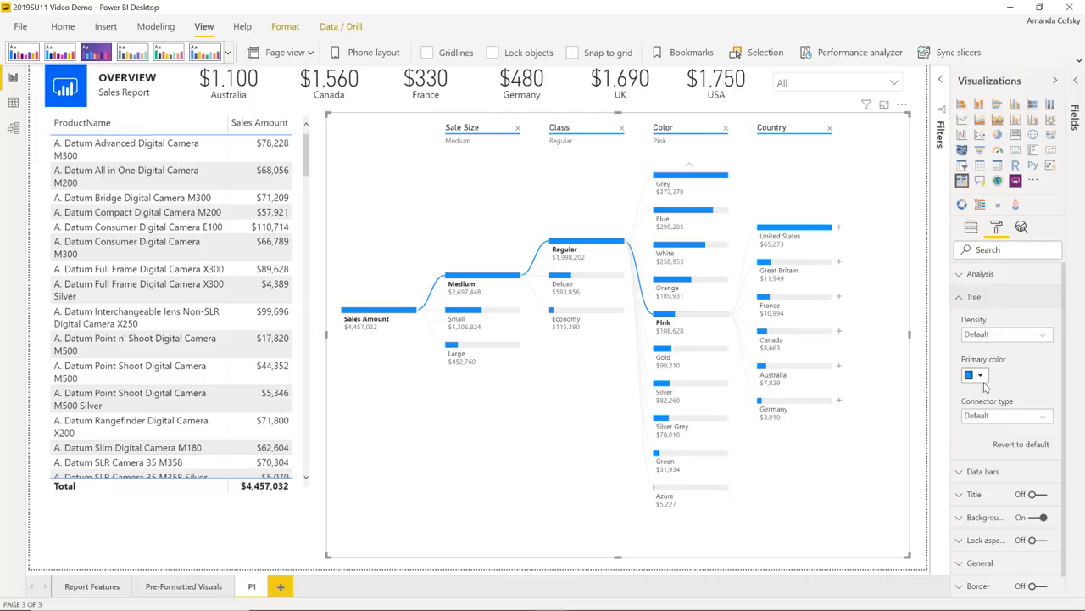
pyautogui.click(986, 337)
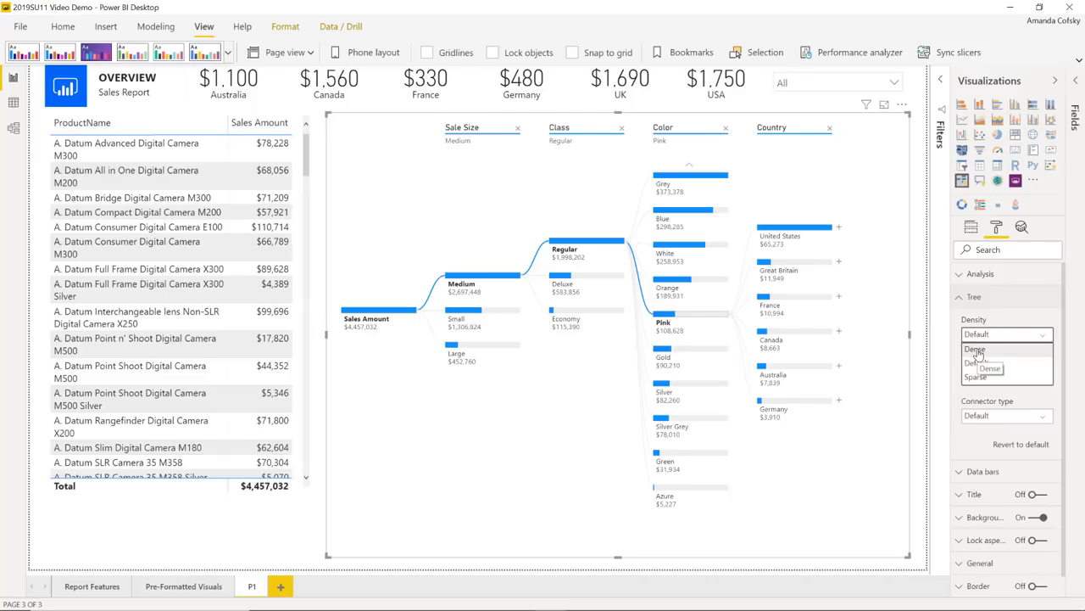
pyautogui.click(977, 351)
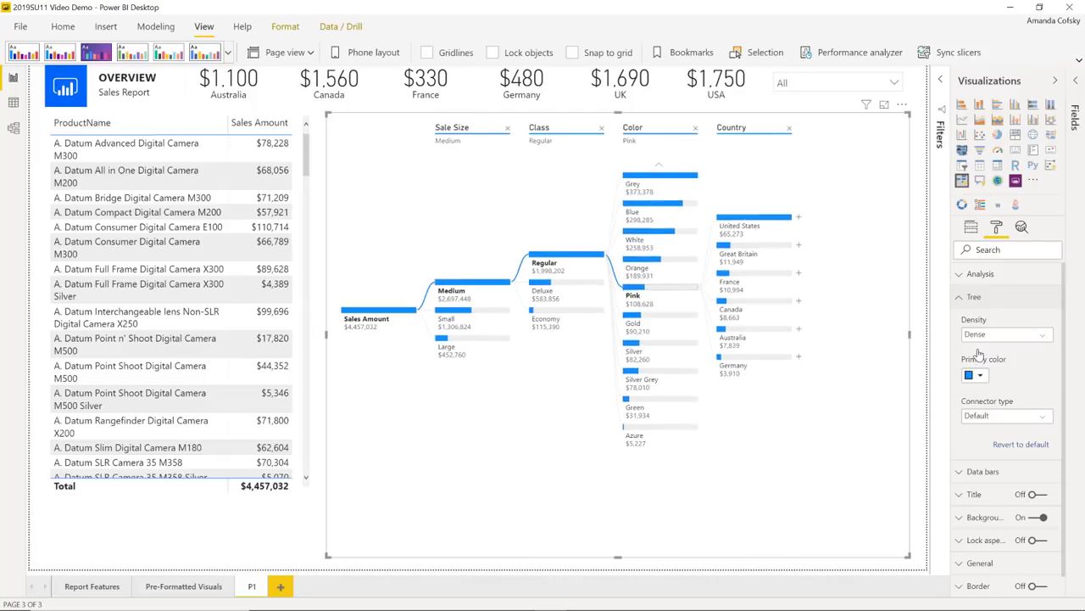
pyautogui.click(992, 336)
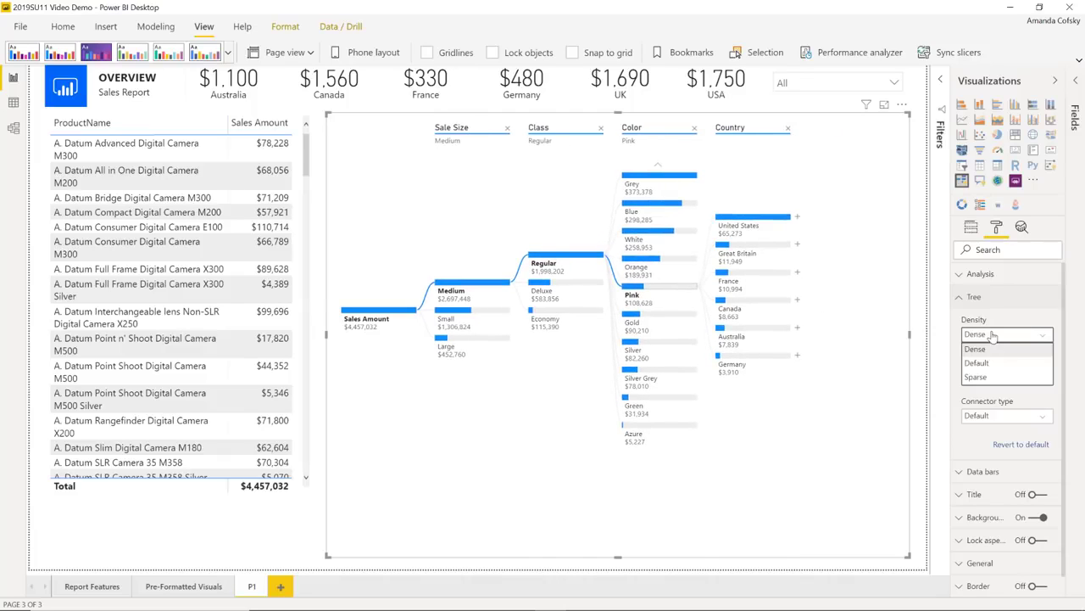
pyautogui.click(985, 377)
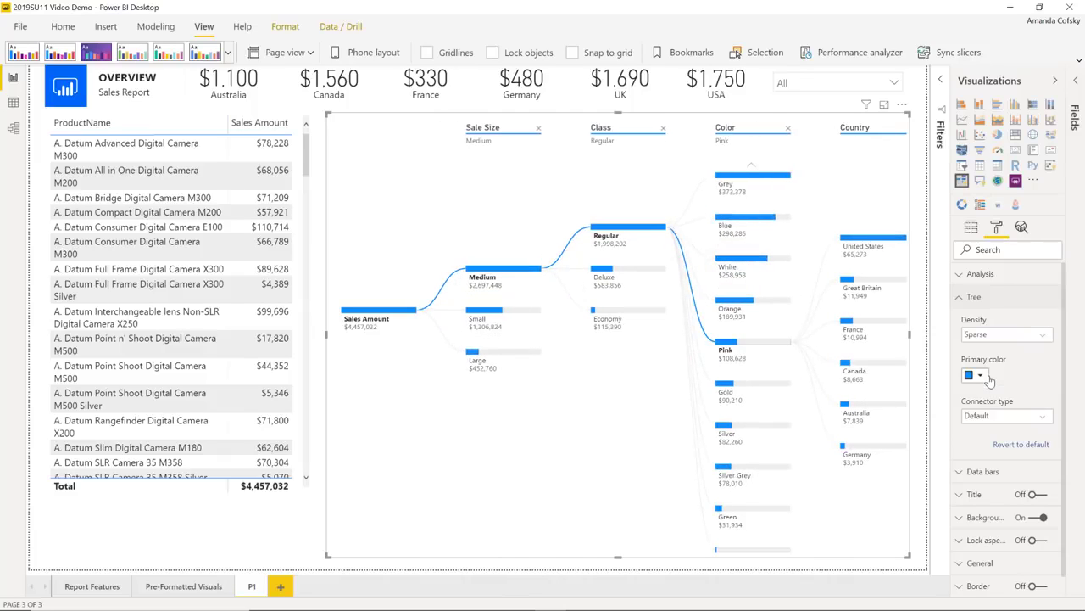
# Try the Round connector type on the decomposition tree and return it to Default
pyautogui.click(990, 416)
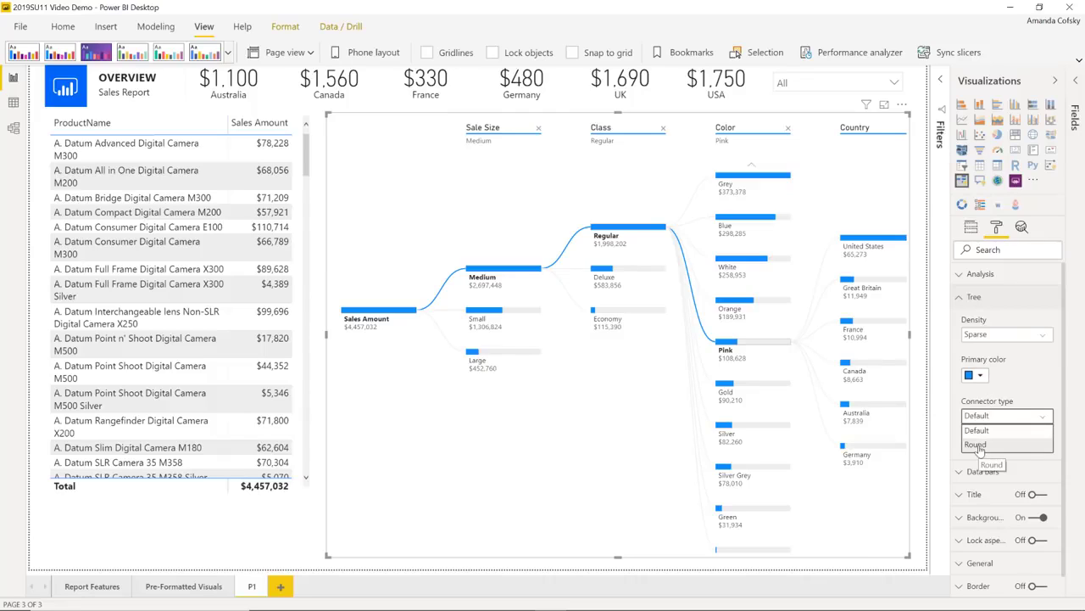
pyautogui.click(977, 444)
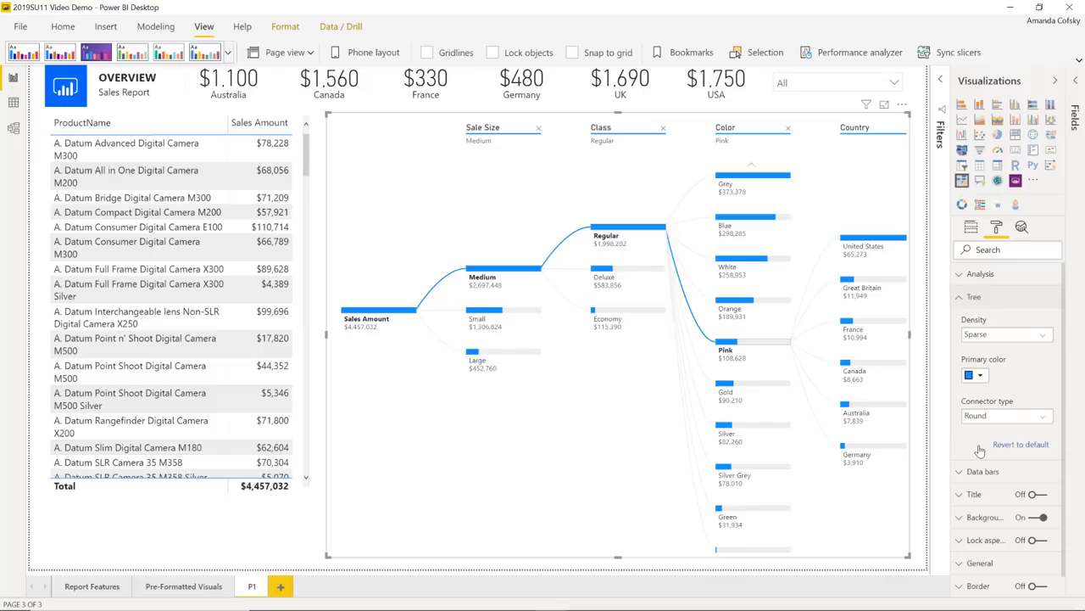
pyautogui.click(984, 416)
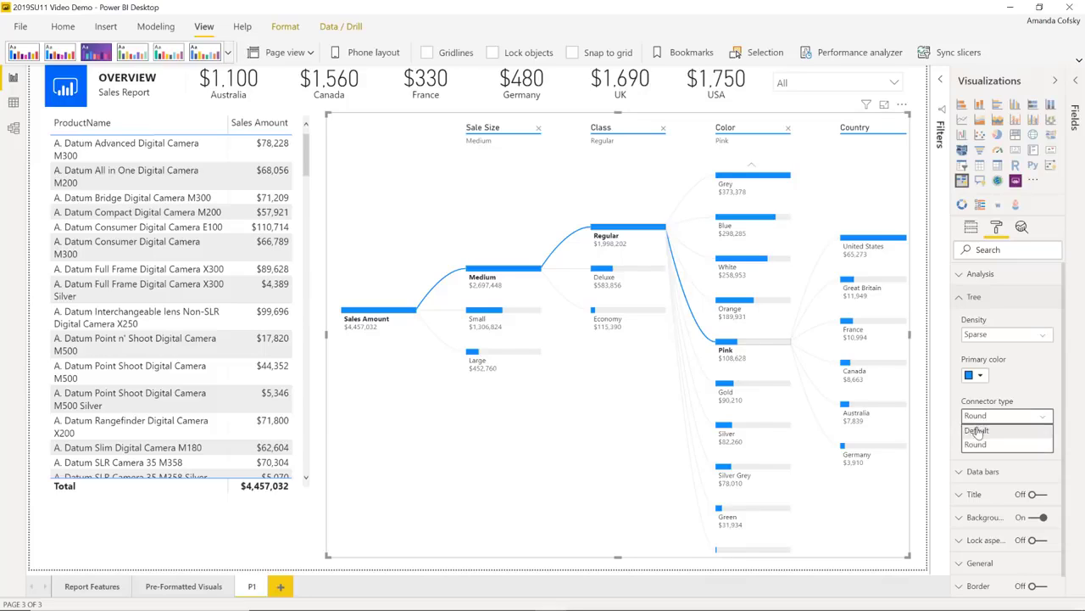
pyautogui.click(985, 429)
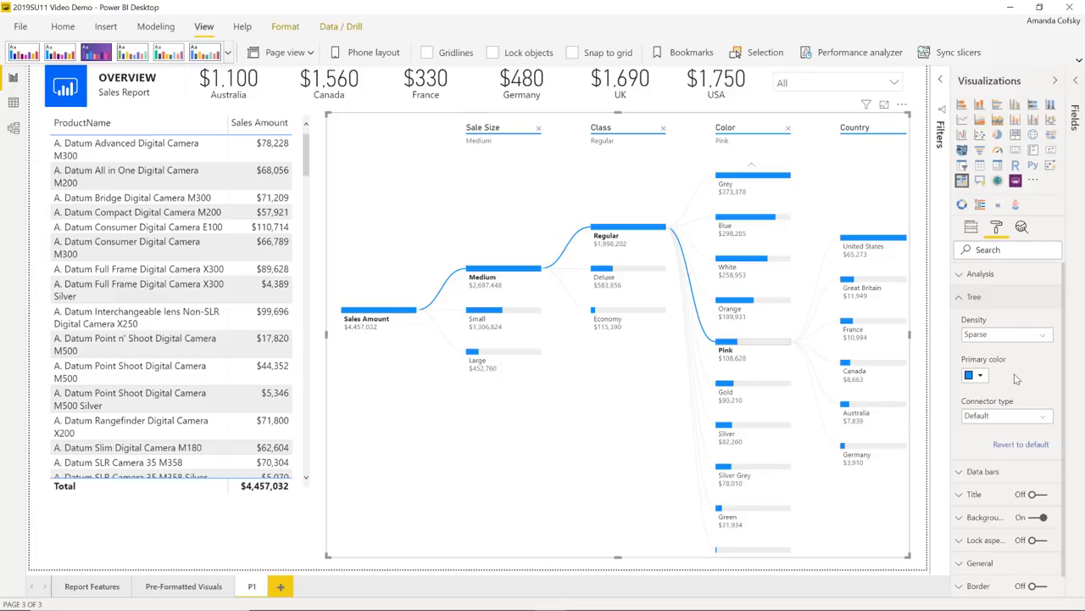
pyautogui.click(1003, 302)
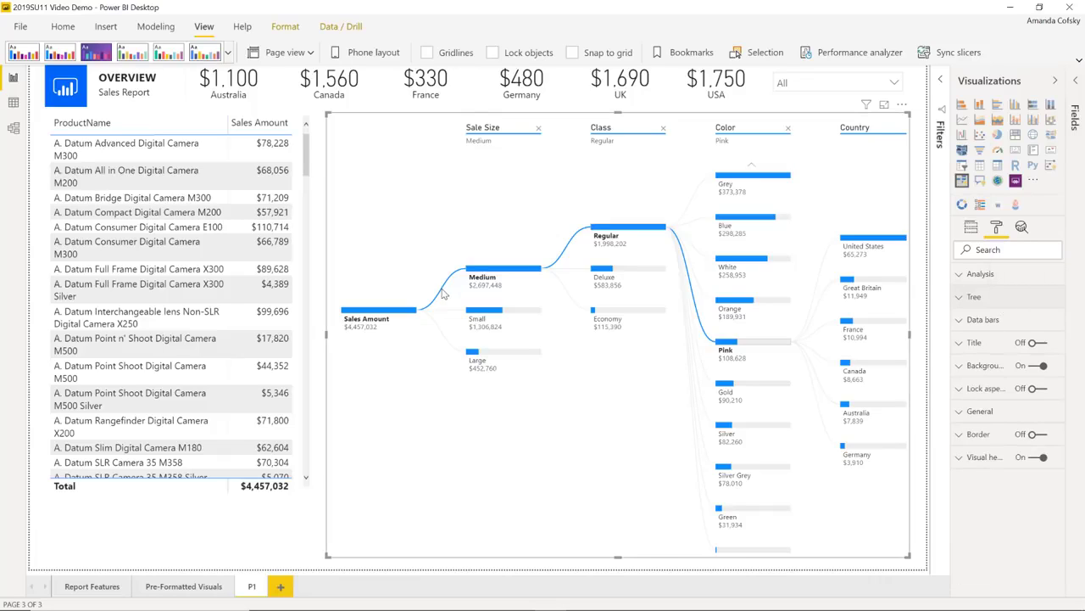
# Lock the Sale Size level of the decomposition tree and deselect the visual
pyautogui.moveTo(489, 283)
pyautogui.click(458, 131)
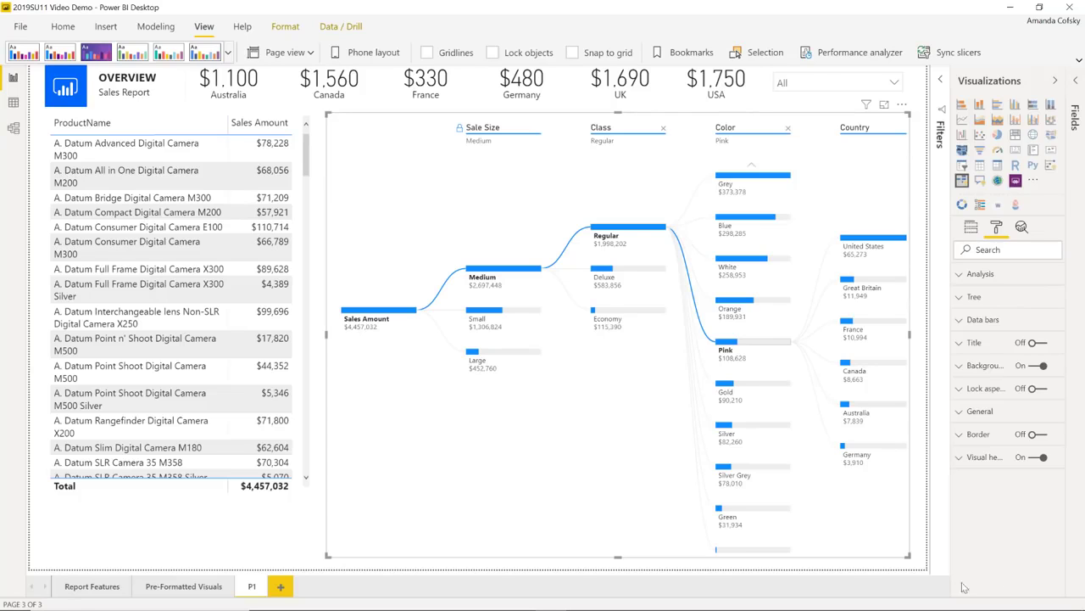
pyautogui.click(307, 521)
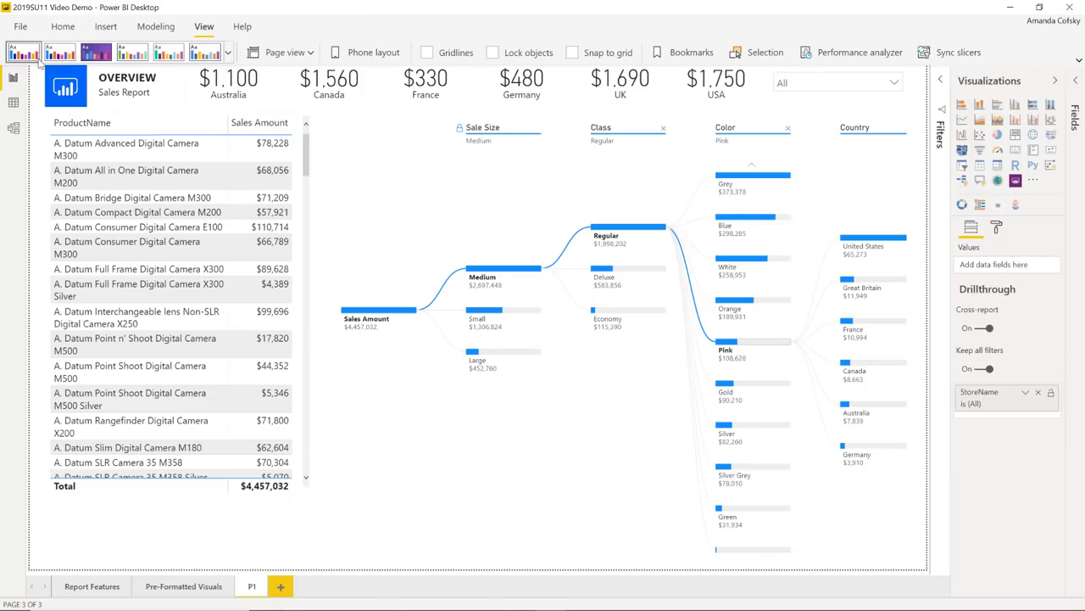
# Insert an Information button and fit it into the empty space below the product table, matching the table's width
pyautogui.click(61, 28)
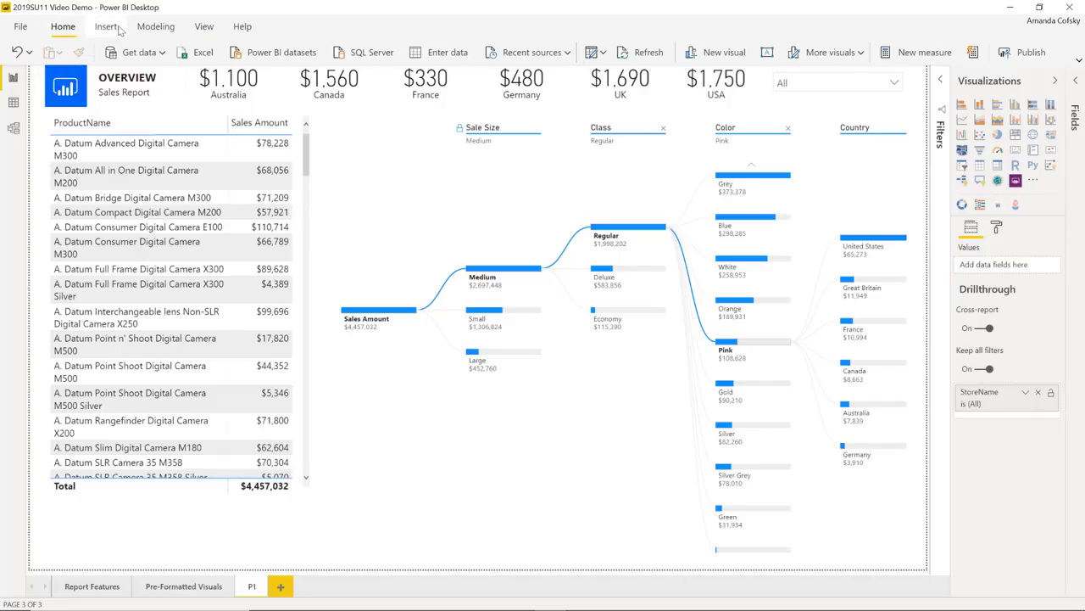
pyautogui.click(105, 27)
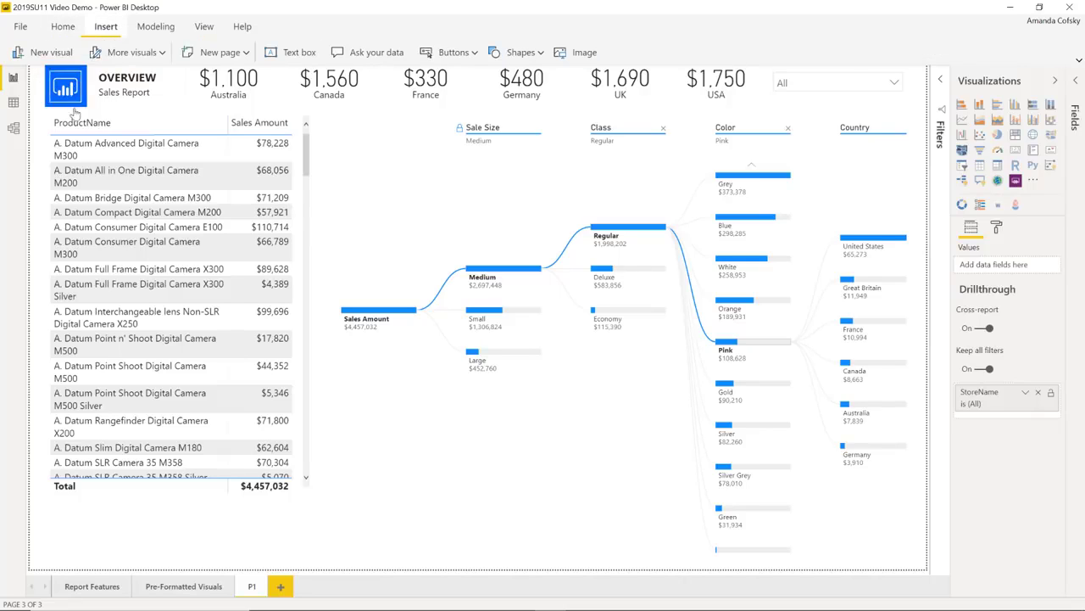
pyautogui.click(453, 56)
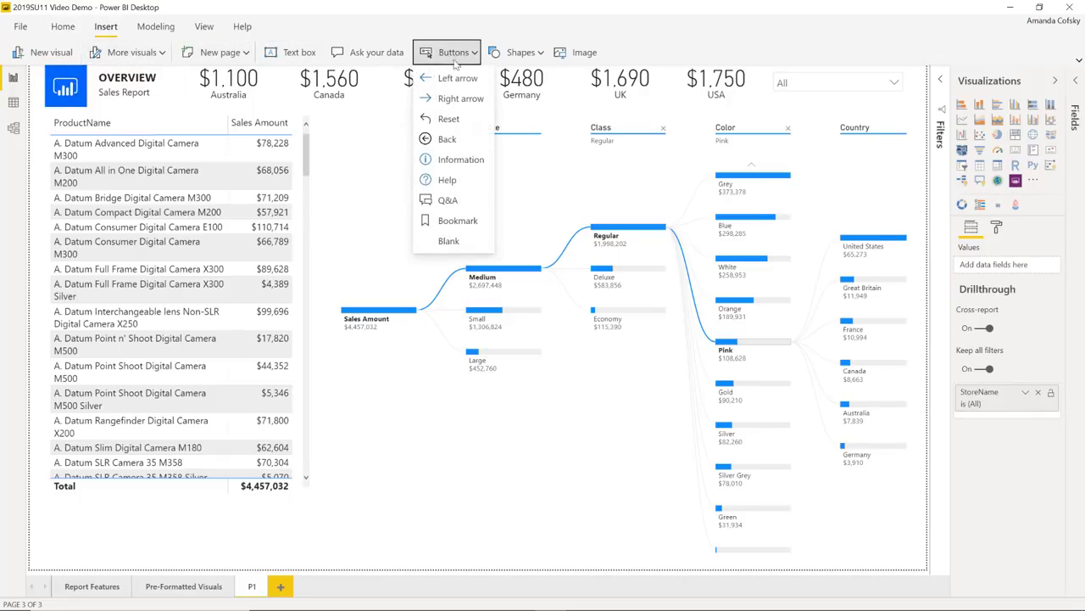
pyautogui.click(459, 161)
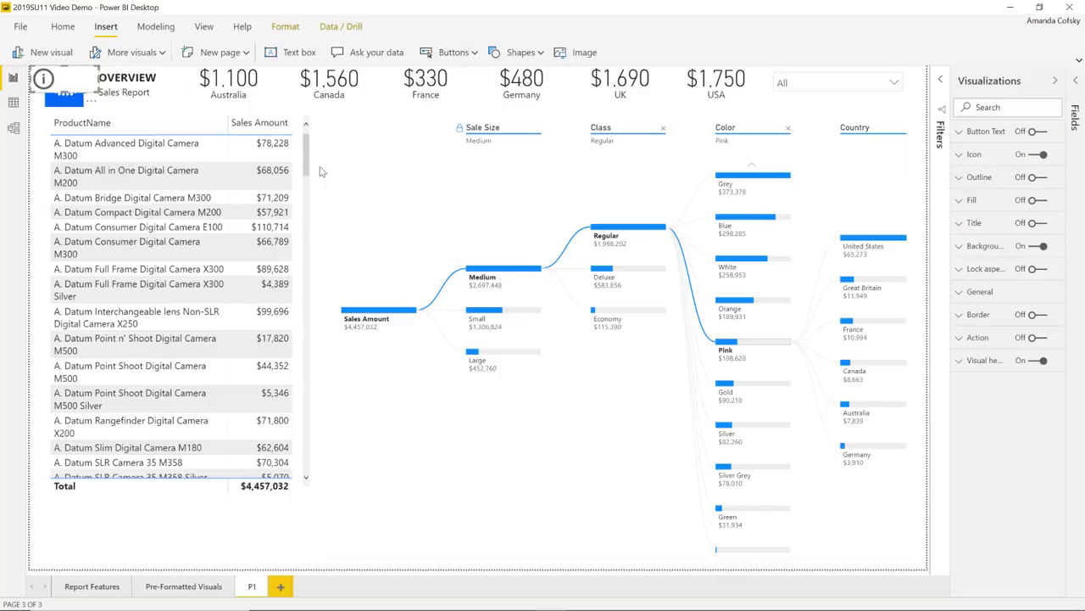
pyautogui.moveTo(74, 77); pyautogui.dragTo(314, 557)
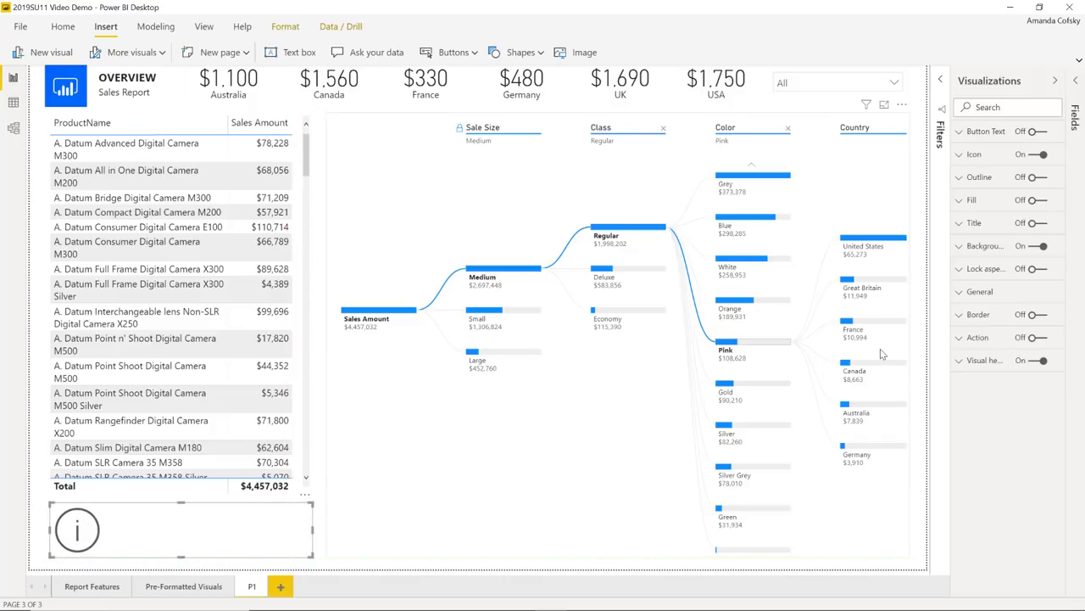
# Enable the Information button's action and set its type to Web URL
pyautogui.click(1032, 337)
pyautogui.click(978, 337)
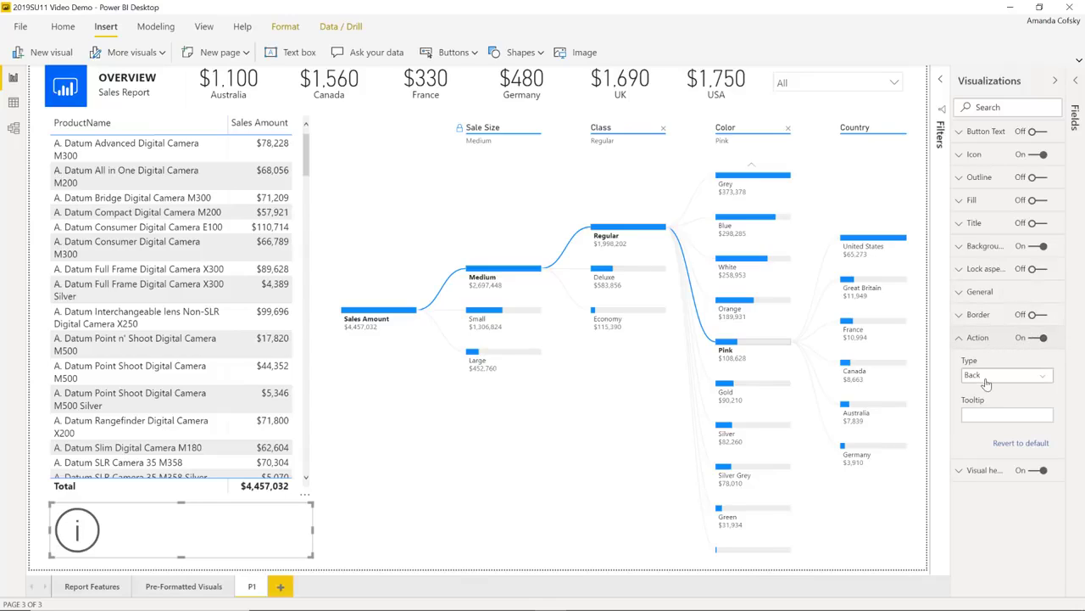
pyautogui.click(984, 375)
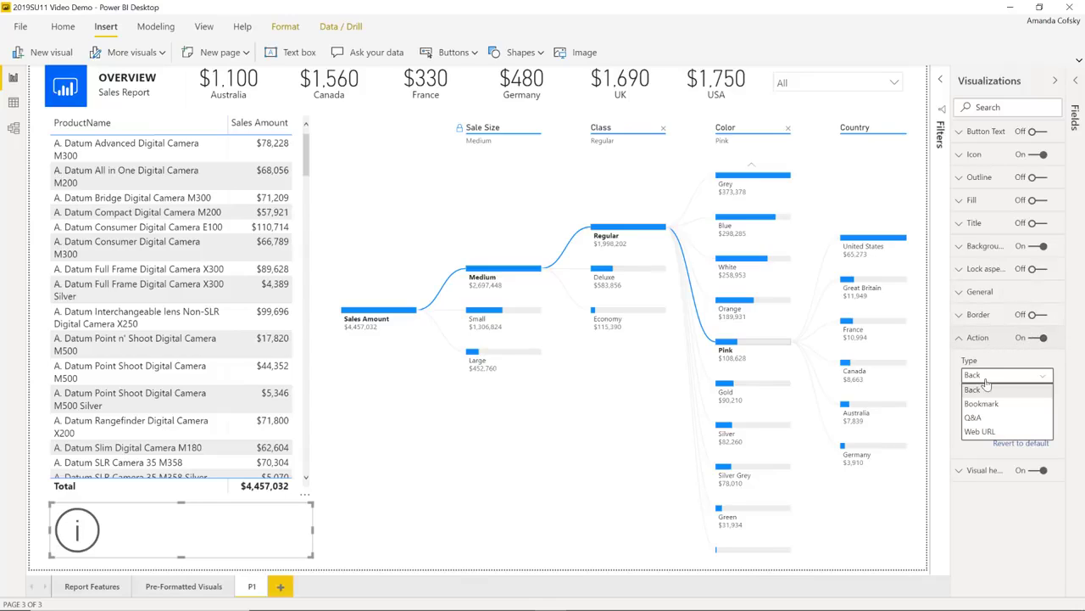
pyautogui.click(979, 430)
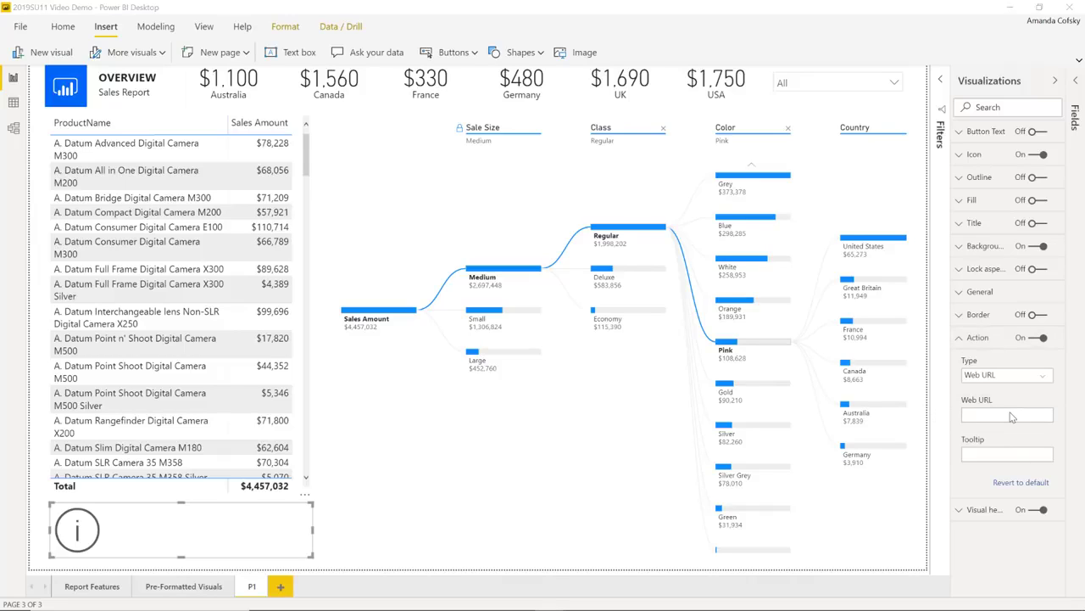
# Set the button's web URL by field value, based on the Bing Search measure from the Sales table
pyautogui.click(1011, 416)
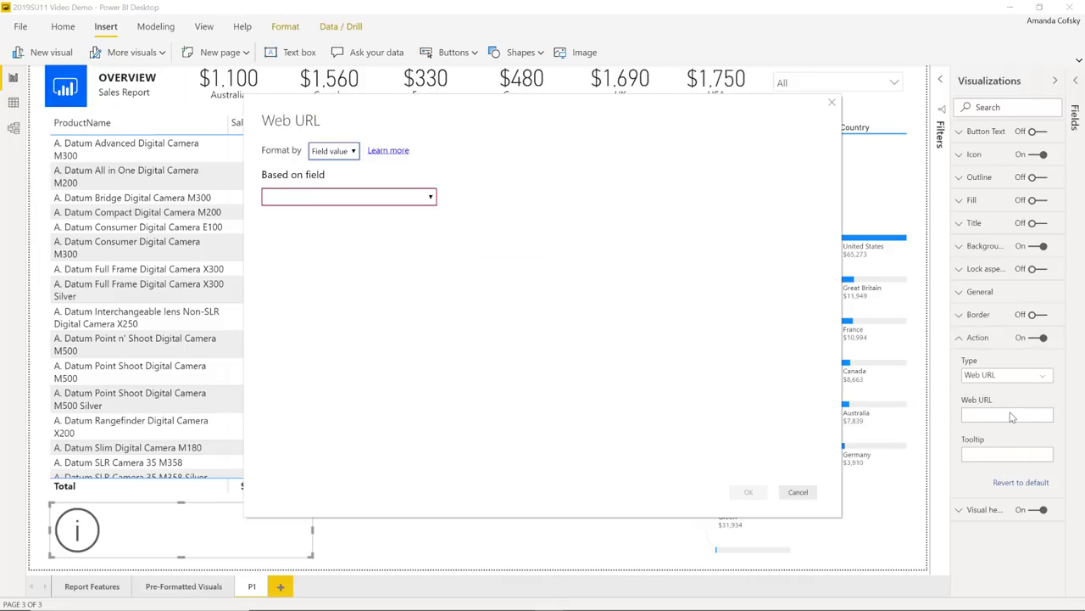
pyautogui.click(429, 199)
pyautogui.click(361, 223)
pyautogui.write('b')
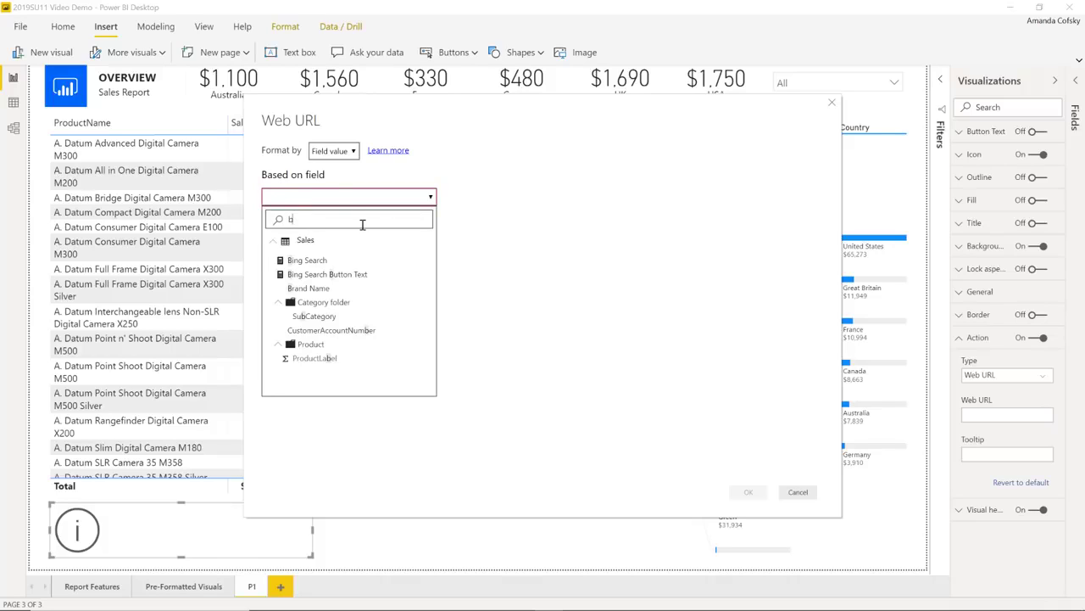
pyautogui.write('ing')
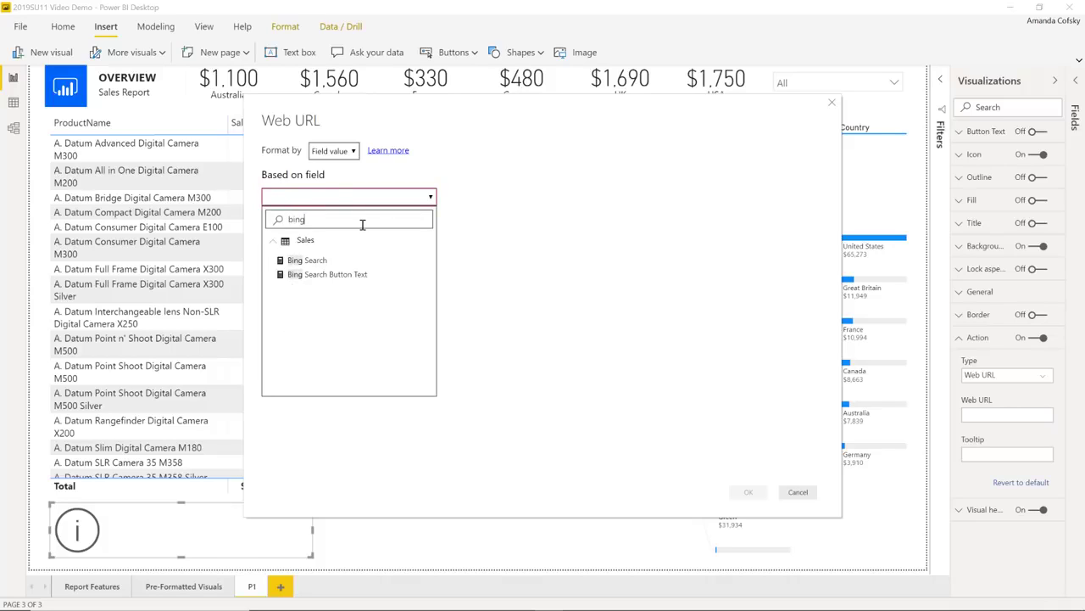
pyautogui.click(325, 261)
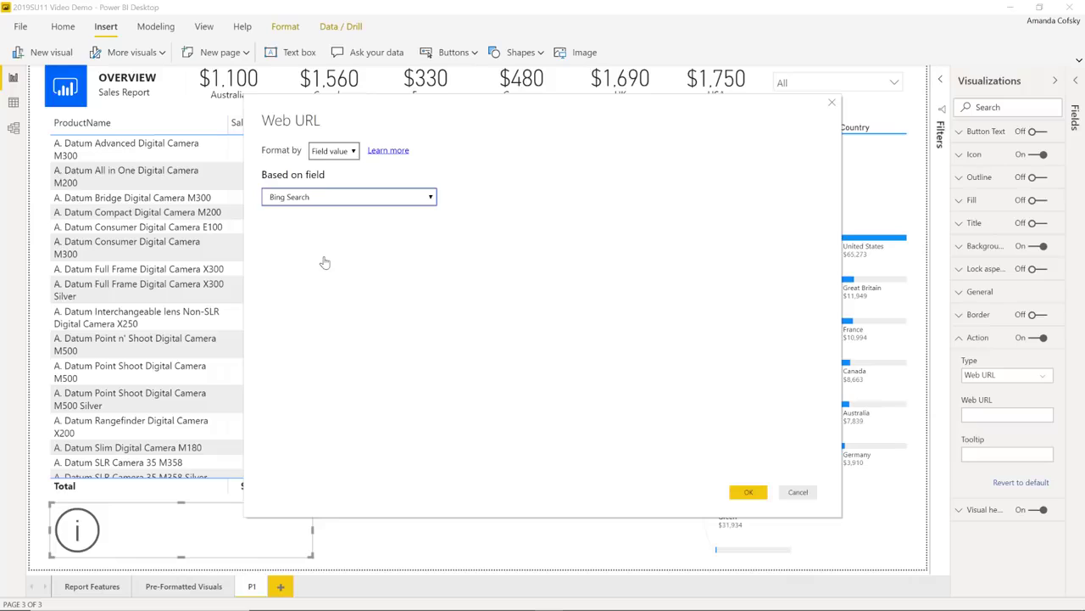
pyautogui.click(746, 492)
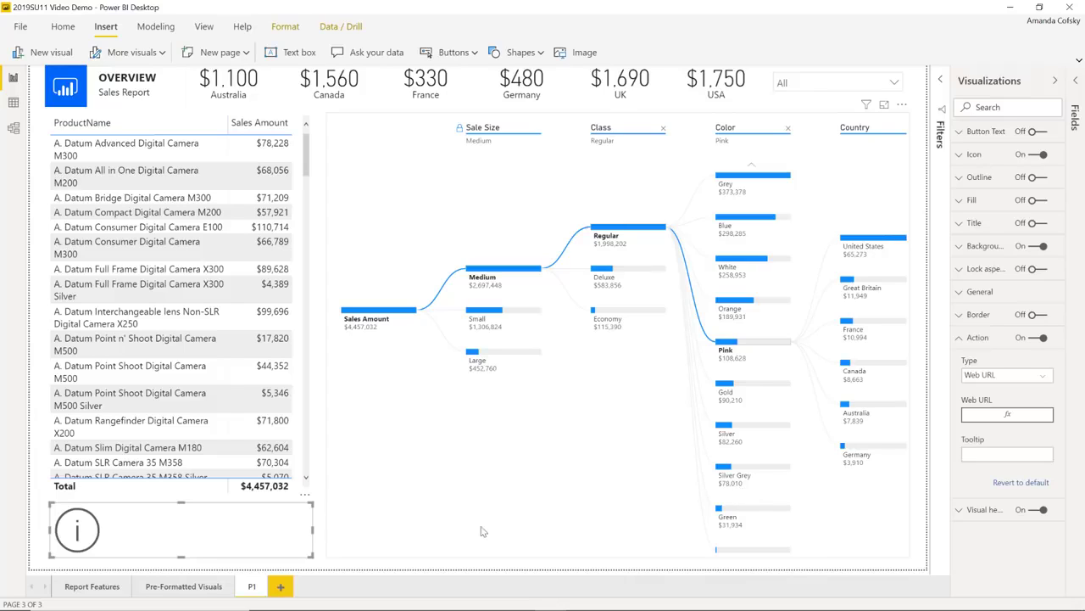
# Filter the report page to Contoso with the brand slicer
pyautogui.click(805, 85)
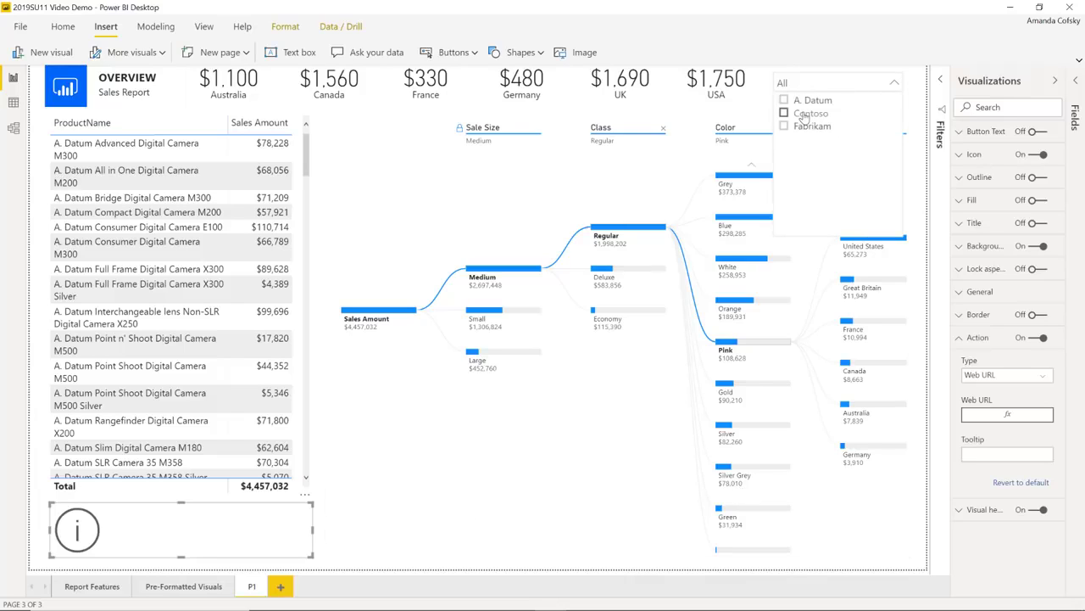
pyautogui.click(804, 113)
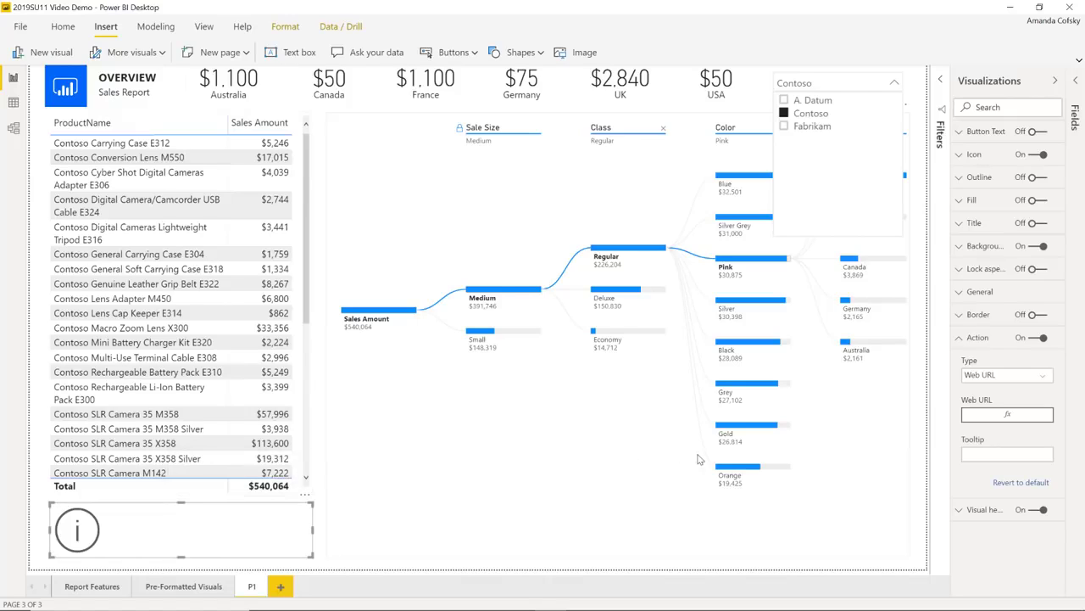
# Set the Information button's tooltip by field value, based on the Bing Search measure from the Sales table, and check it on the button
pyautogui.click(1051, 444)
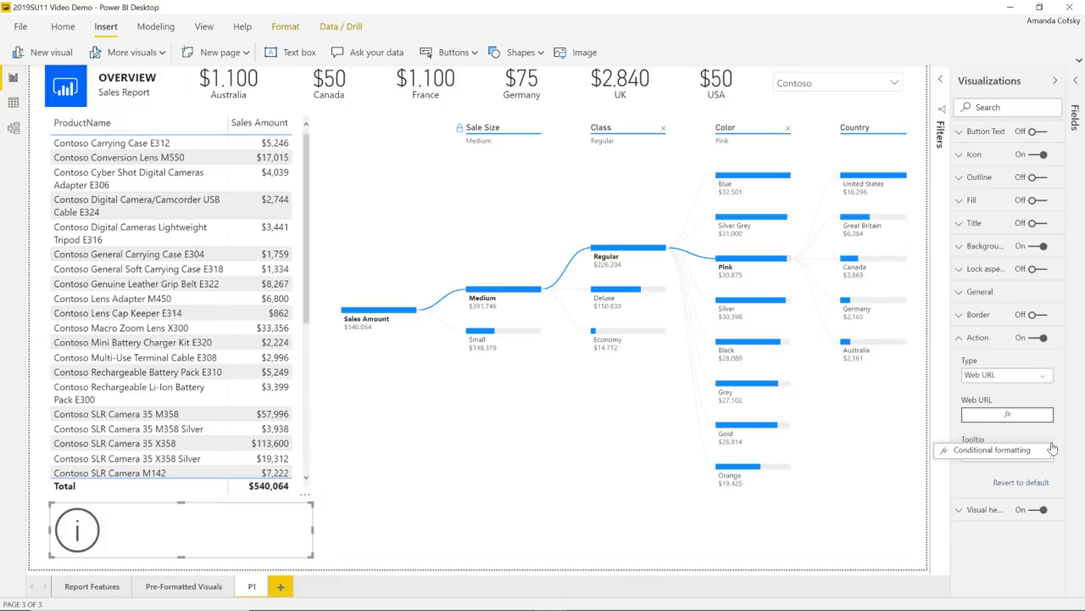
pyautogui.click(1050, 450)
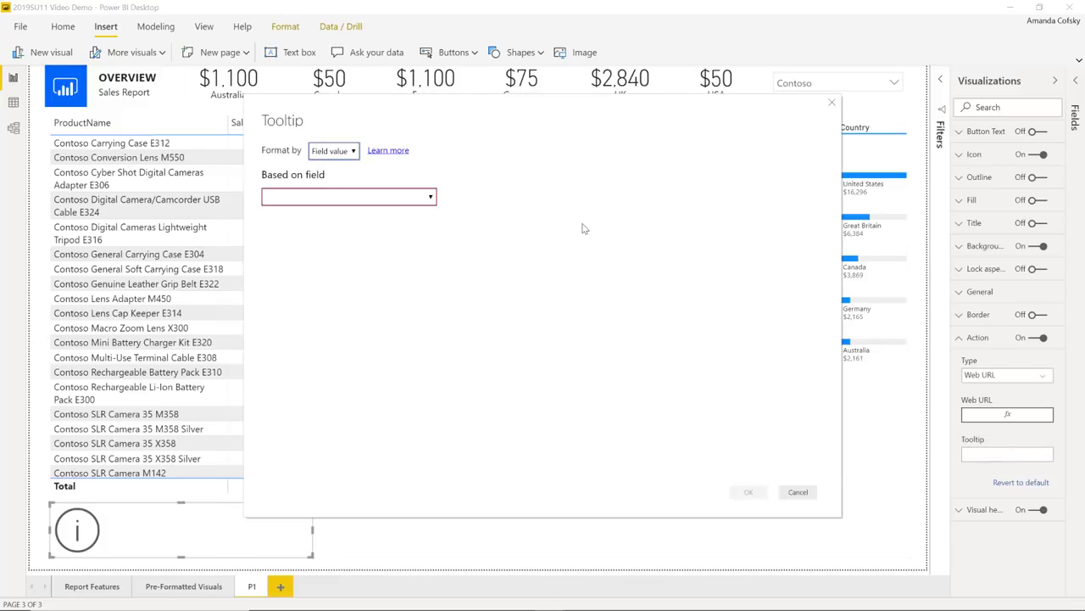
pyautogui.click(414, 203)
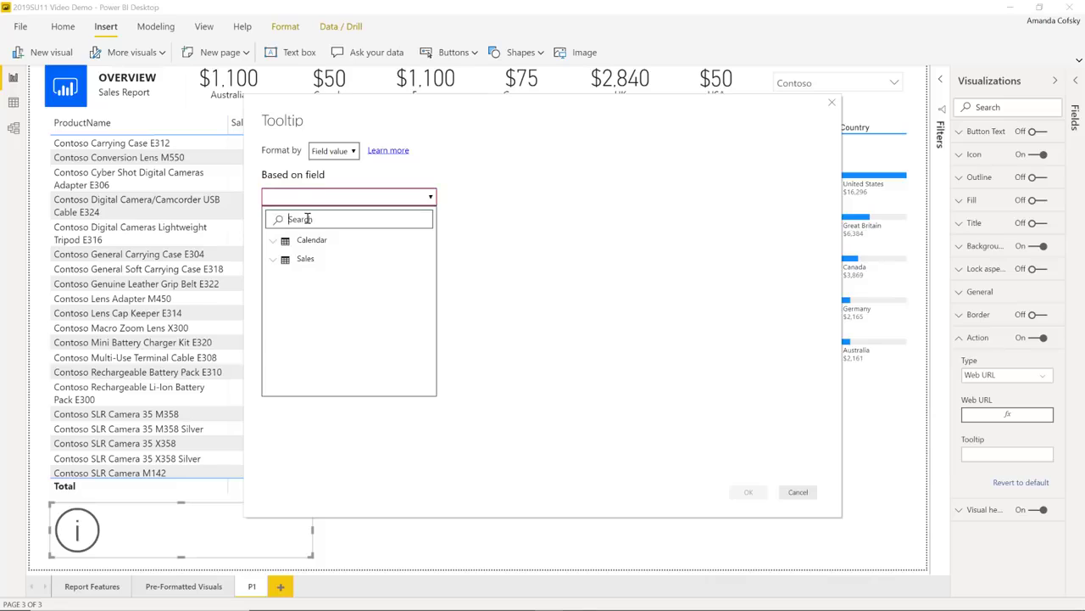
pyautogui.write('bing')
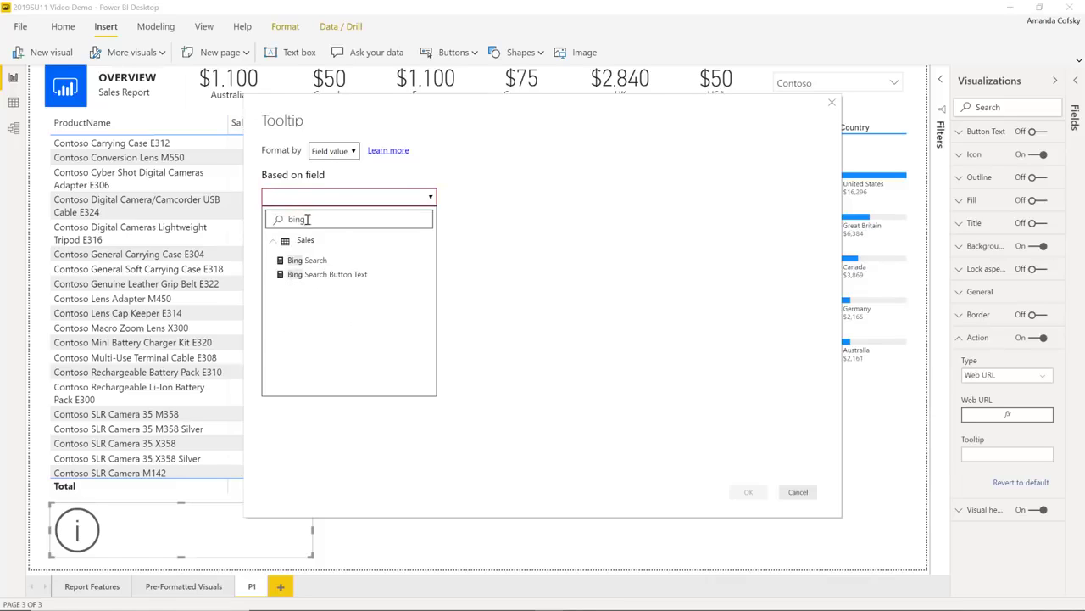
pyautogui.click(331, 275)
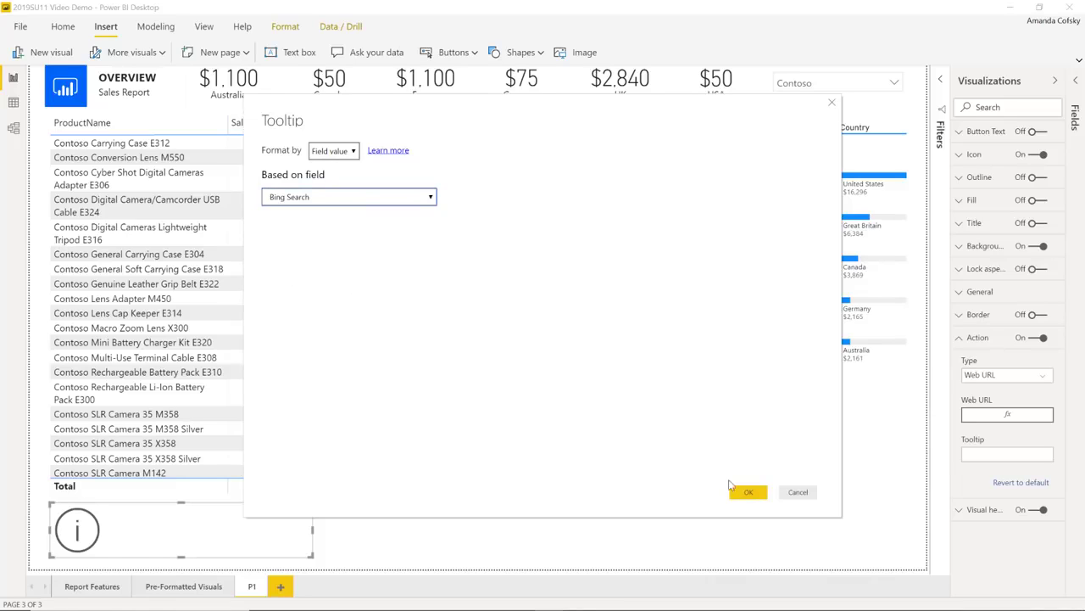
pyautogui.click(746, 493)
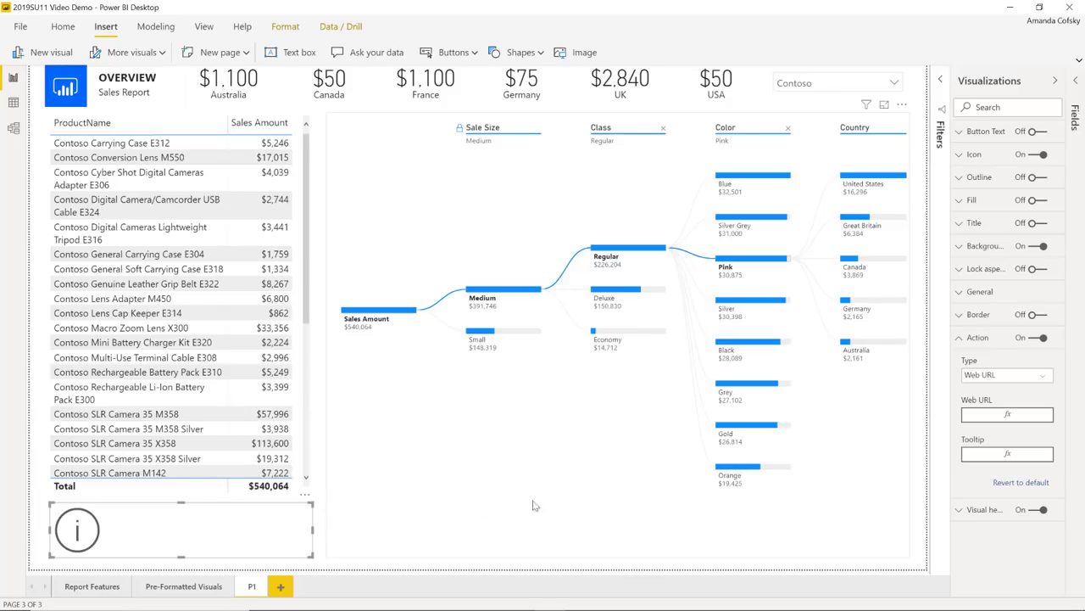
pyautogui.moveTo(214, 526)
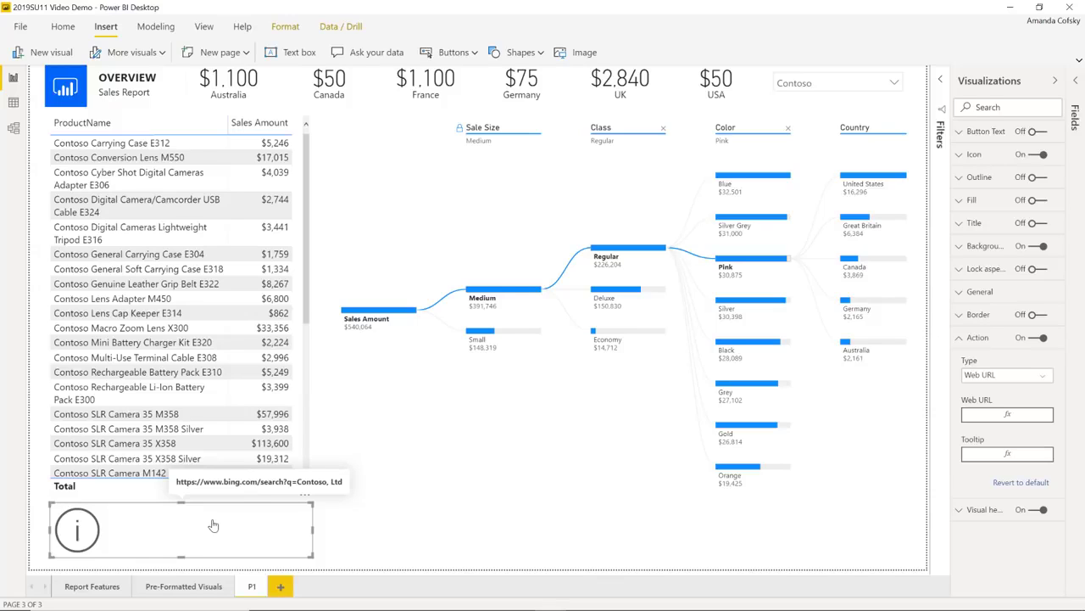
# Enable the button text and set it by field value, based on the Bing Search Button Text measure
pyautogui.click(1041, 131)
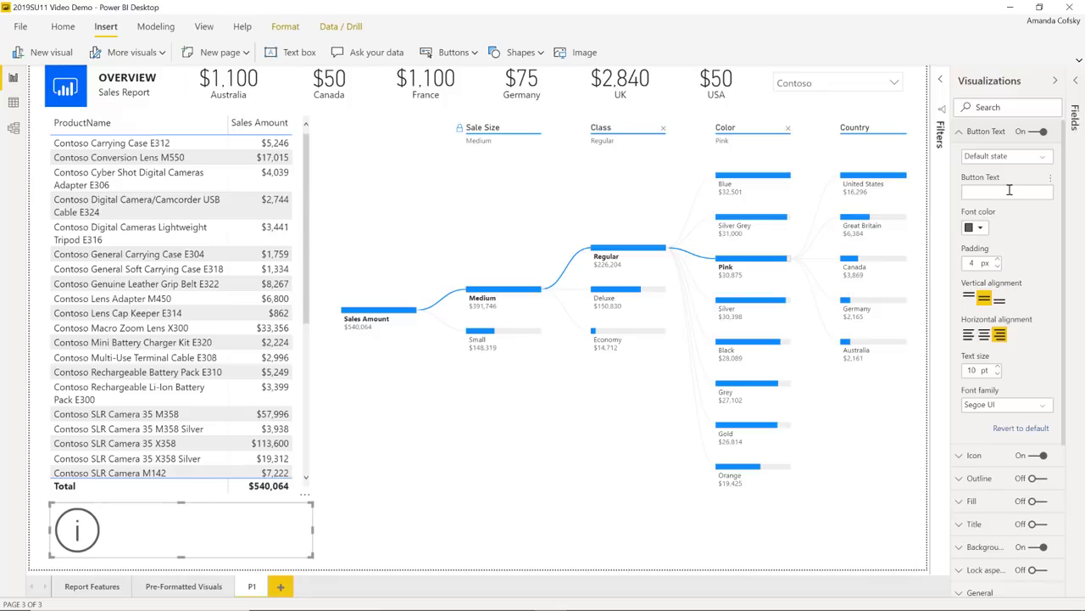
pyautogui.click(1051, 178)
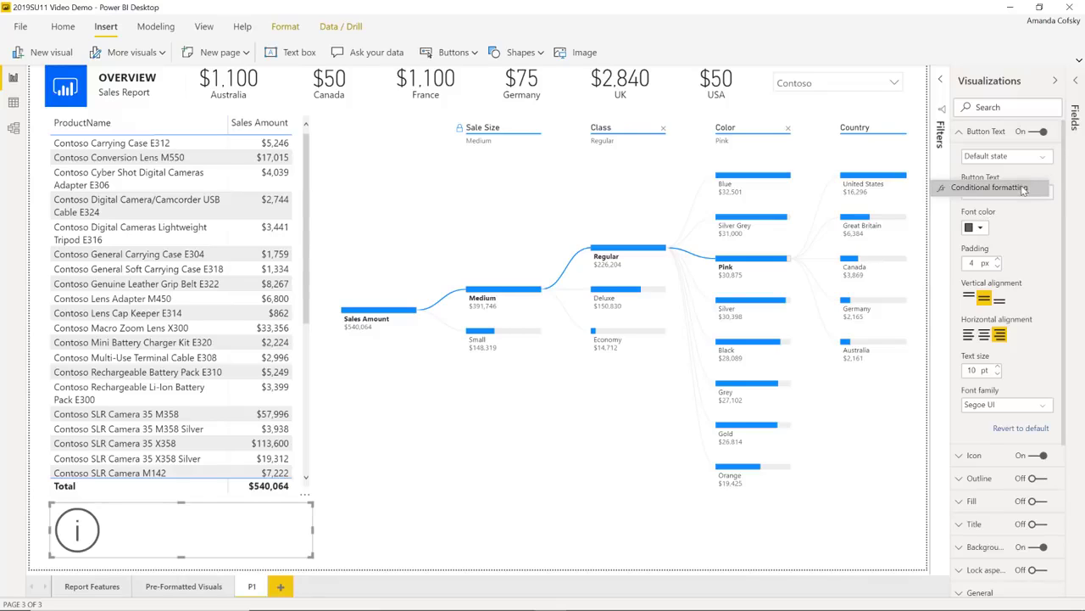
pyautogui.click(989, 187)
pyautogui.click(325, 202)
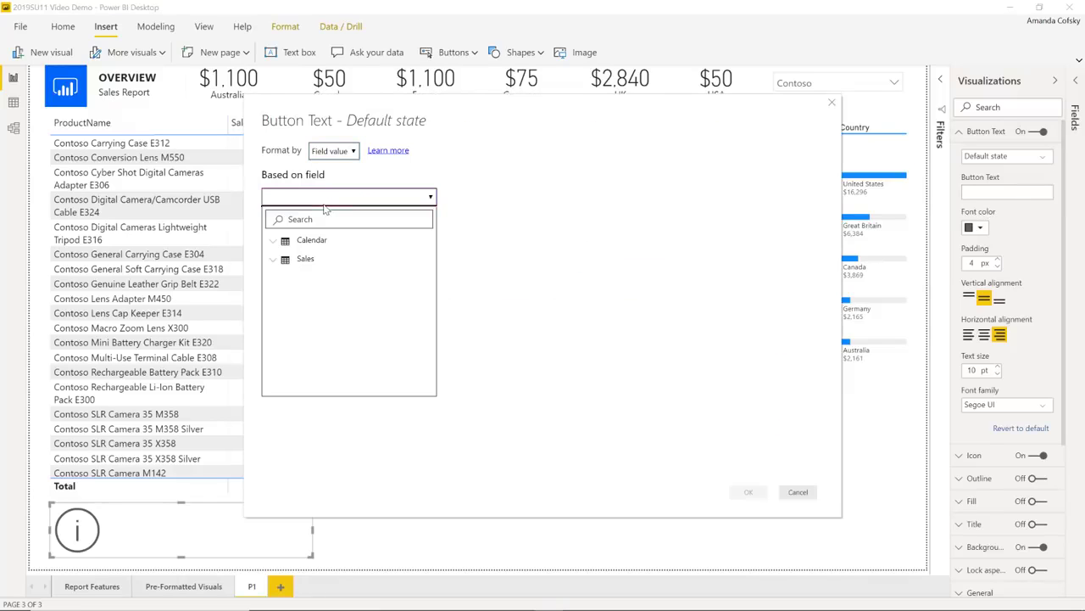
pyautogui.click(314, 219)
pyautogui.write('bing')
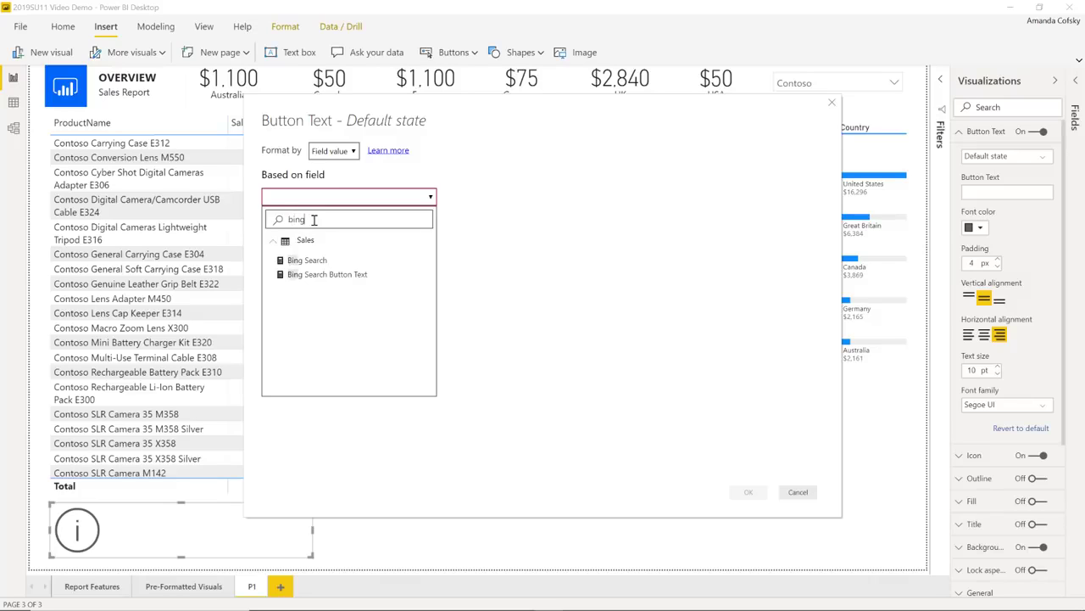
pyautogui.click(325, 274)
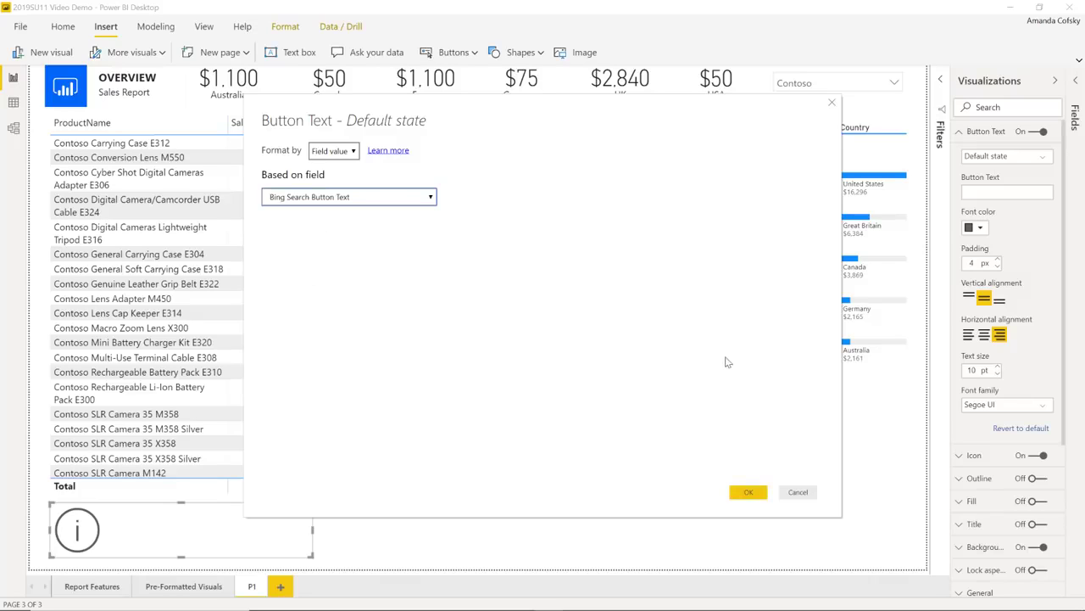
pyautogui.click(748, 492)
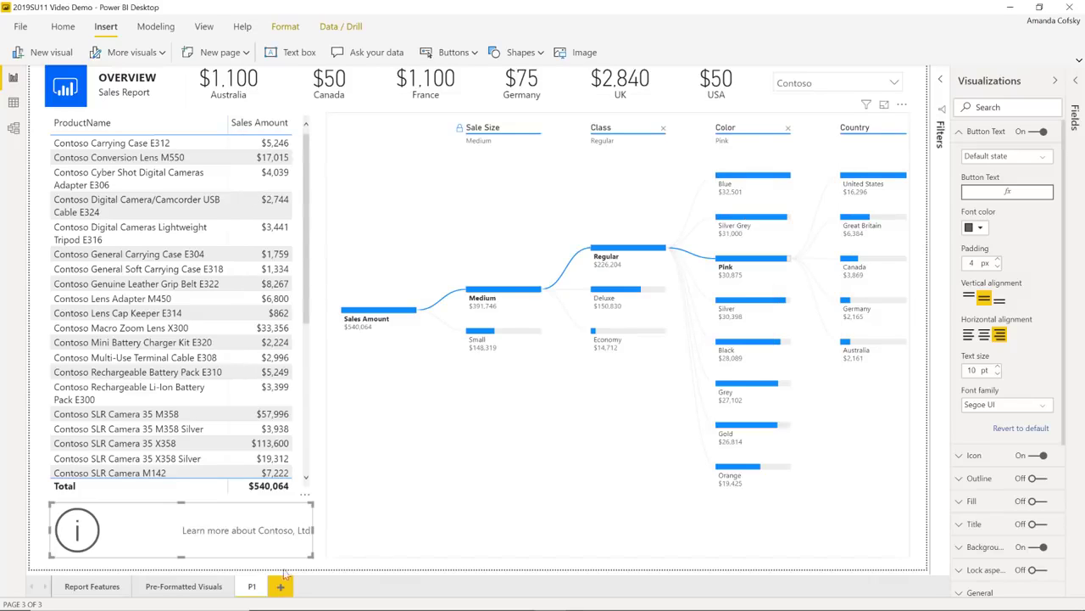
pyautogui.moveTo(228, 547)
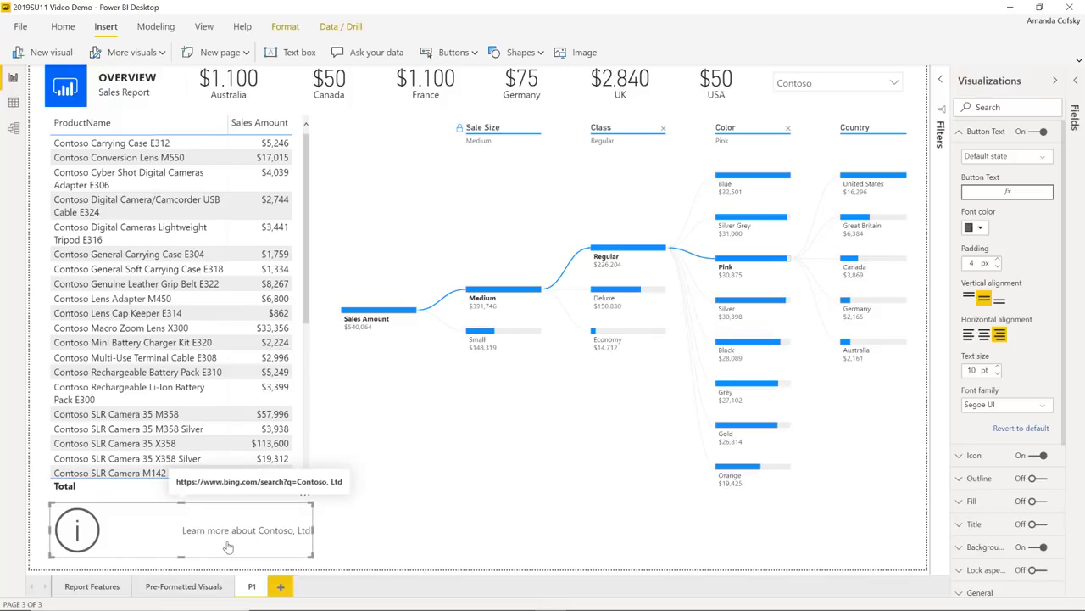
# Switch the report page's brand slicer from Contoso to Fabrikam
pyautogui.click(805, 84)
pyautogui.click(785, 126)
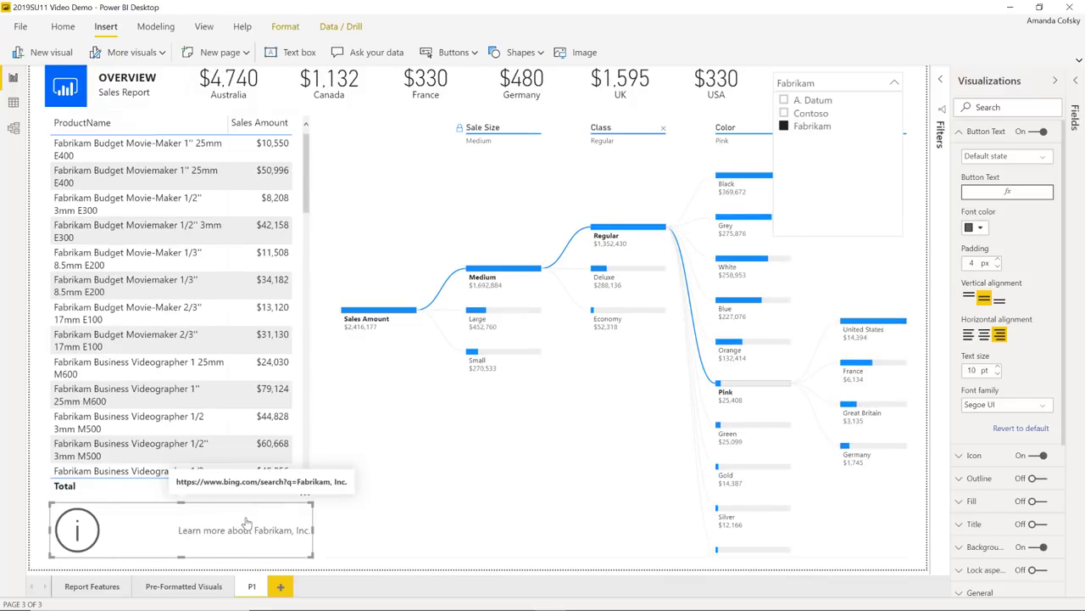
pyautogui.click(896, 83)
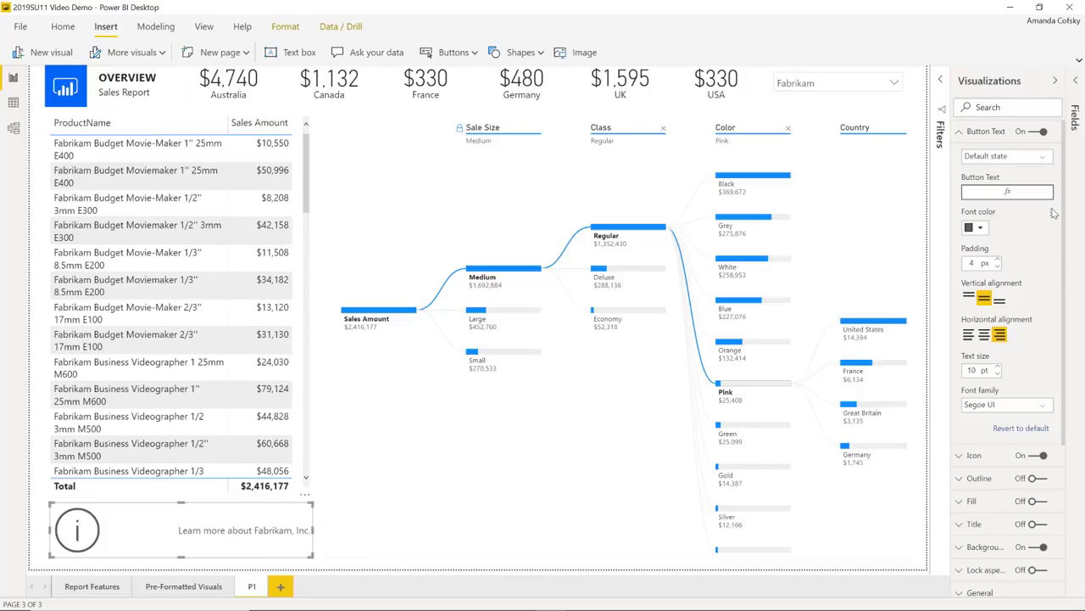
# Examine the icon formatting options of the Information button
pyautogui.click(982, 135)
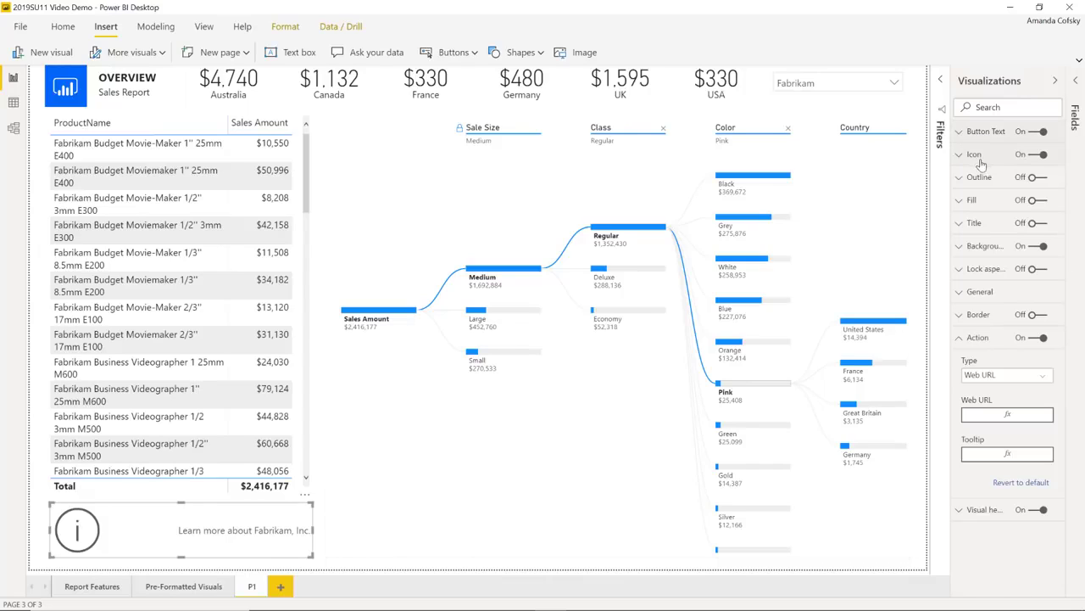
pyautogui.click(975, 157)
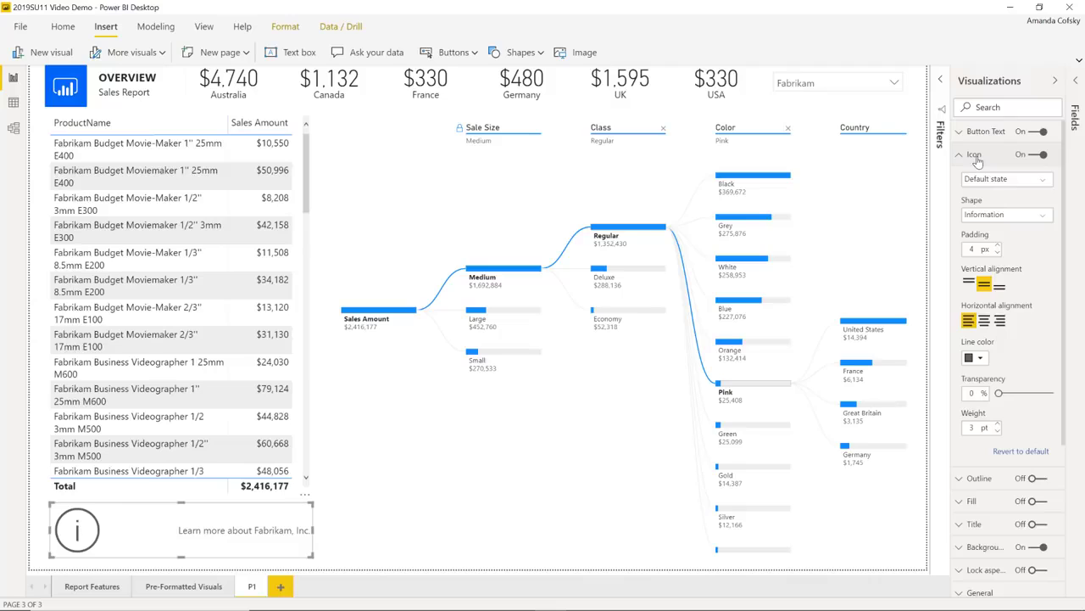
pyautogui.click(975, 156)
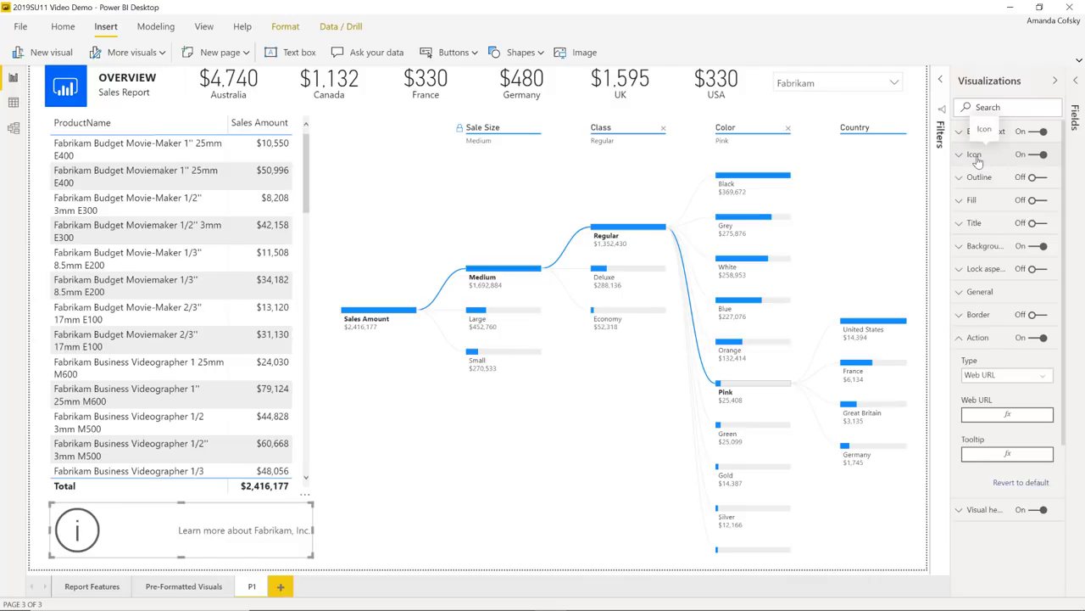
# Try a fill and an outline on the Information button, turning each one back off
pyautogui.click(975, 200)
pyautogui.click(1038, 201)
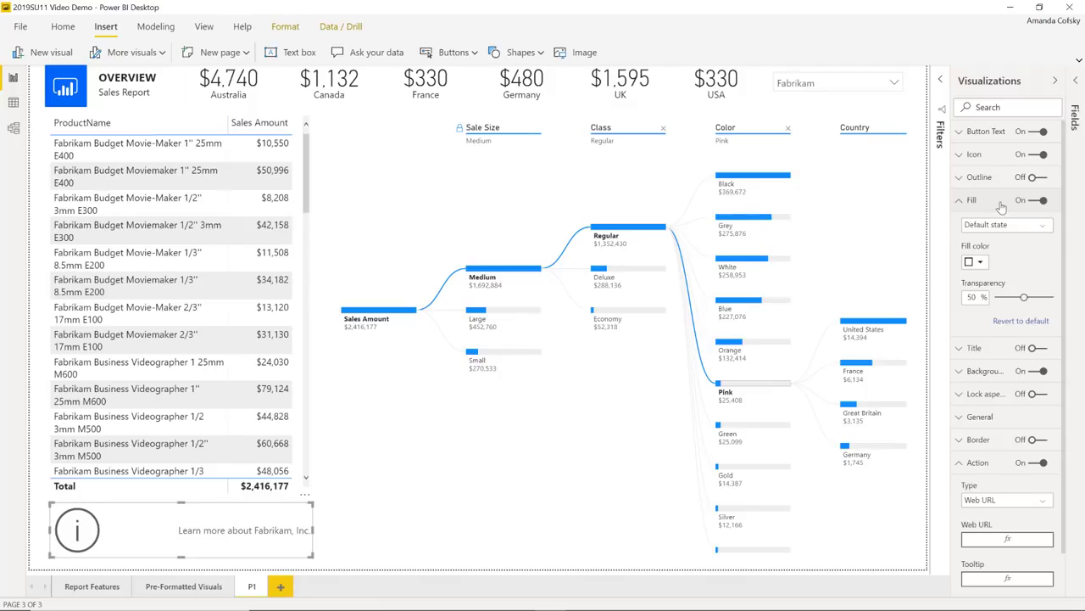
pyautogui.click(1021, 205)
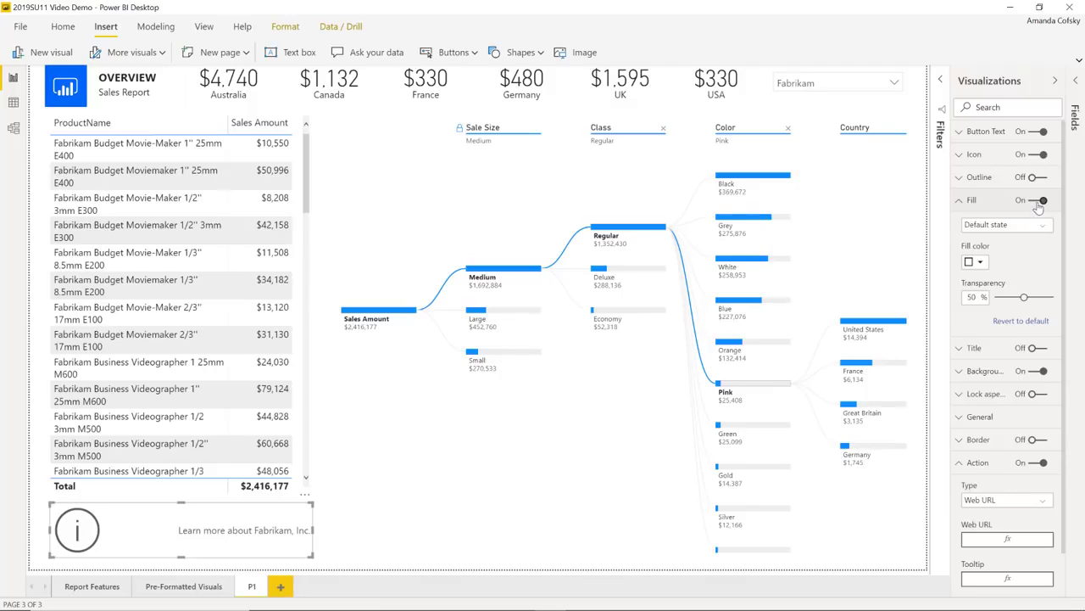
pyautogui.click(987, 208)
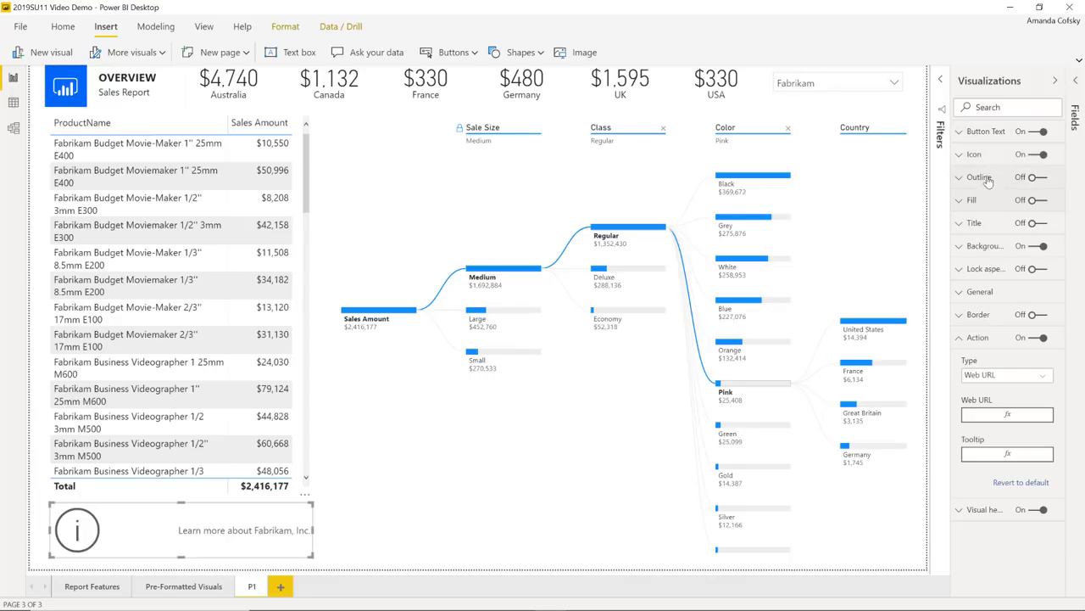
pyautogui.click(1027, 178)
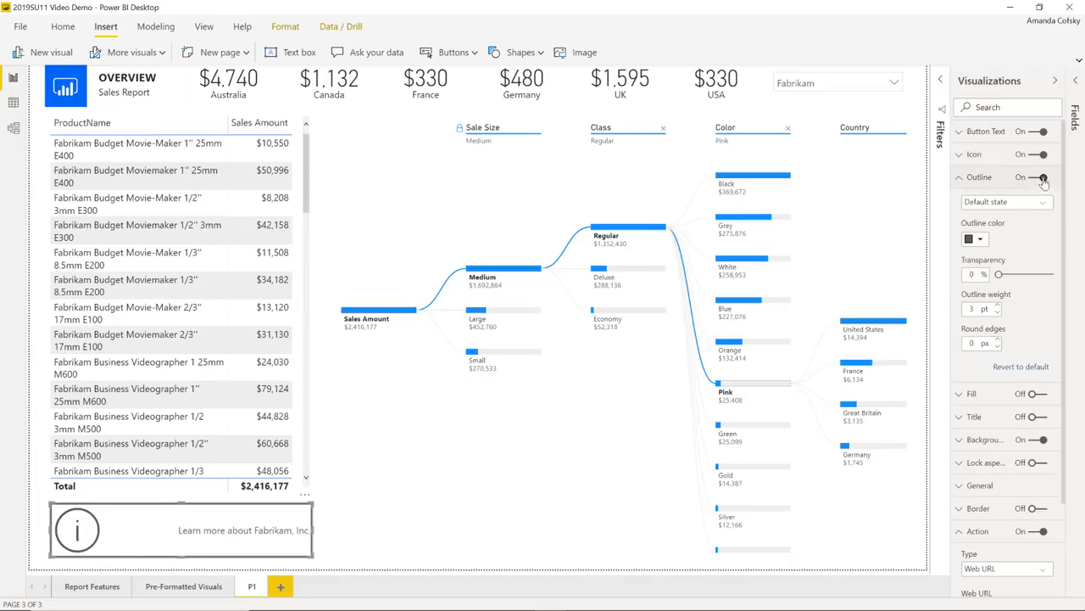
pyautogui.click(1043, 180)
pyautogui.click(981, 178)
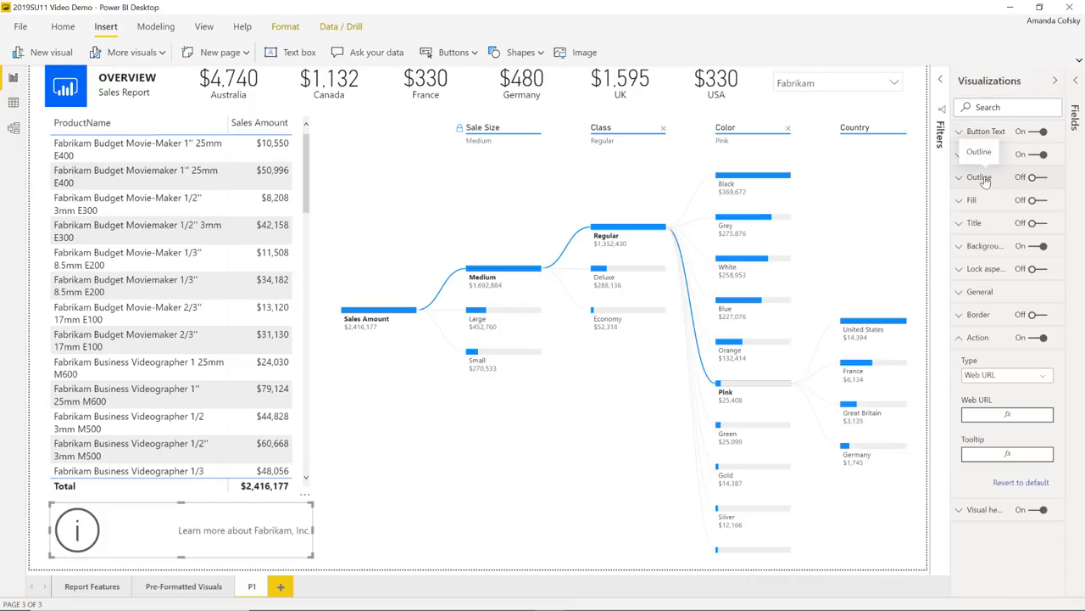
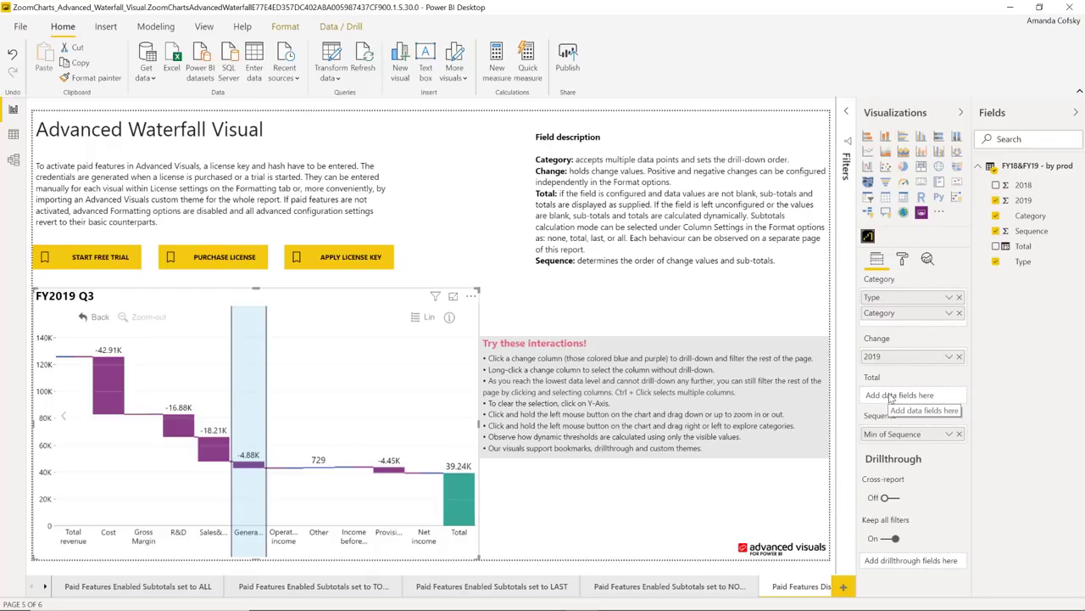
# Check the waterfall chart's format options, and browse the paid-features pages through the one with subtotals set to LAST
pyautogui.click(903, 263)
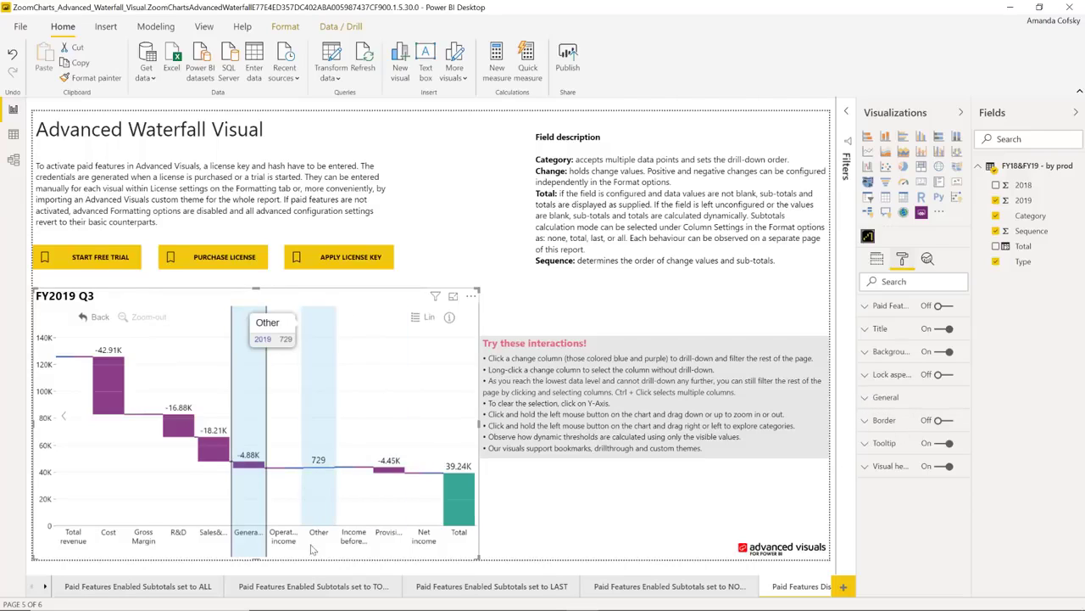
pyautogui.click(313, 586)
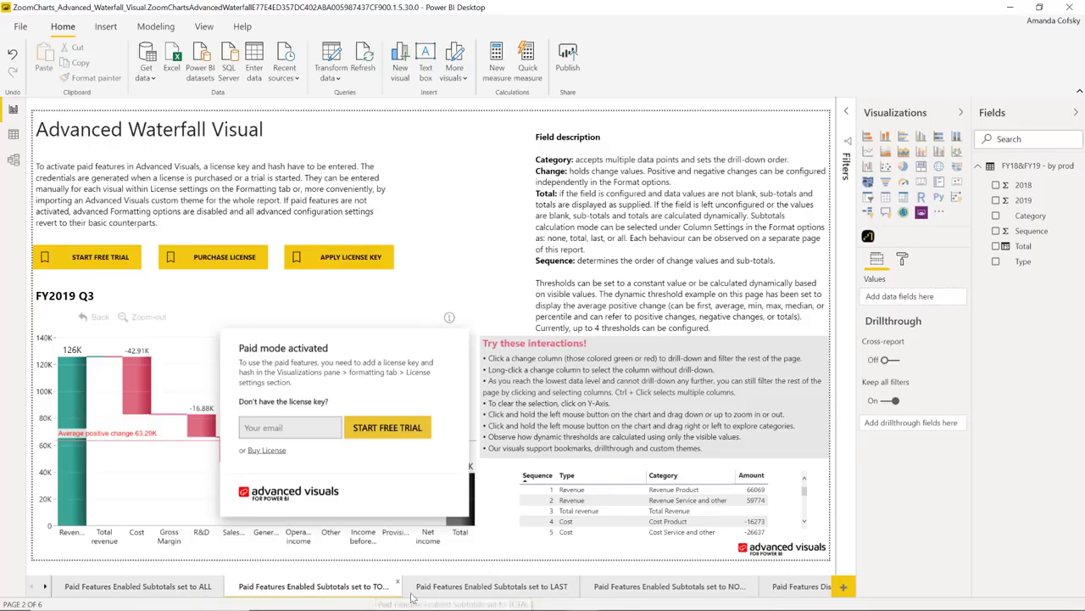
pyautogui.click(463, 587)
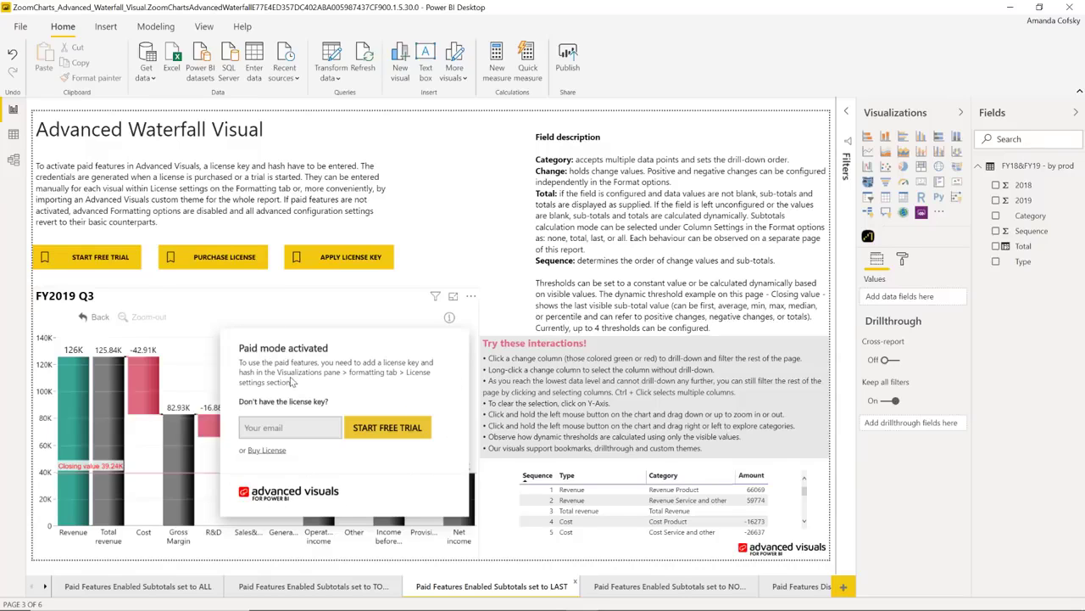
# View the FY2019 Q3 waterfall chart in focus mode and return to the report page
pyautogui.click(453, 296)
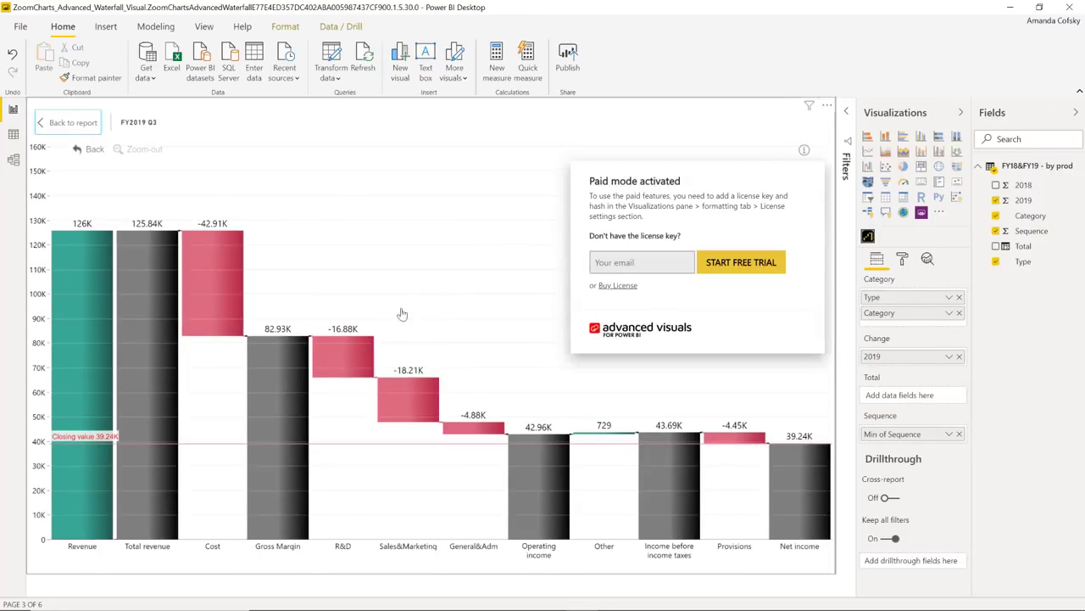
pyautogui.click(71, 123)
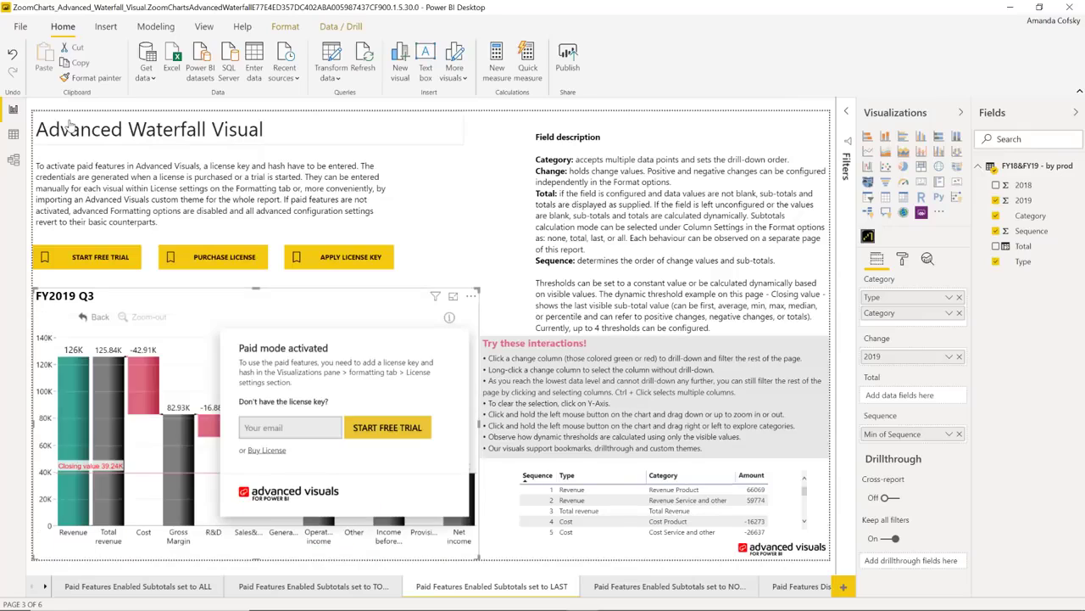
# Examine the FY2019 Q3 waterfall chart's paid formatting options, from the license settings through thresholds, column settings and value labels
pyautogui.click(902, 258)
pyautogui.click(888, 307)
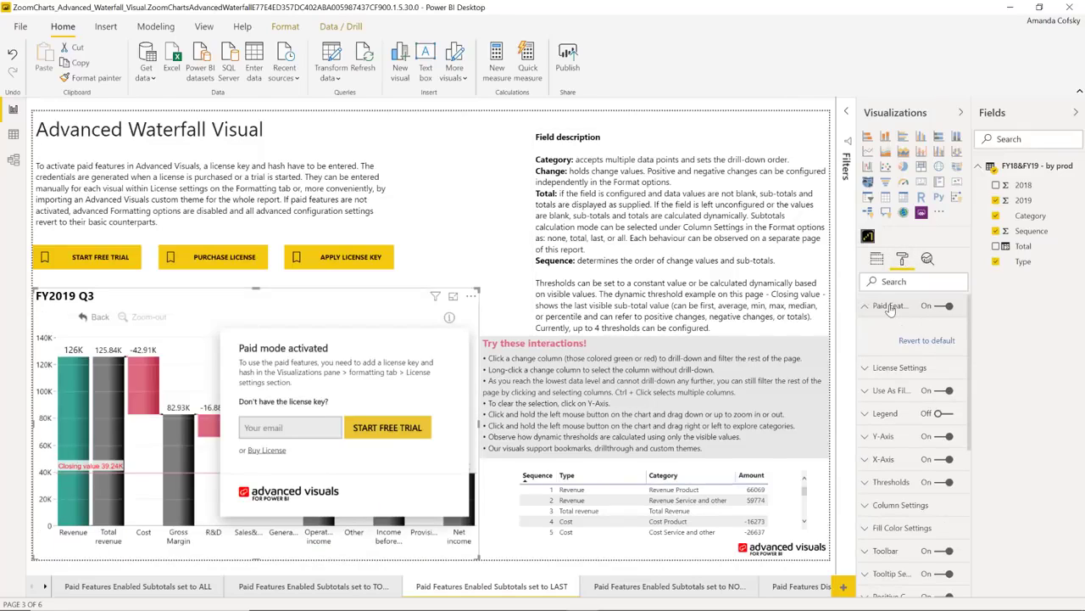
pyautogui.scroll(-3, 888, 310)
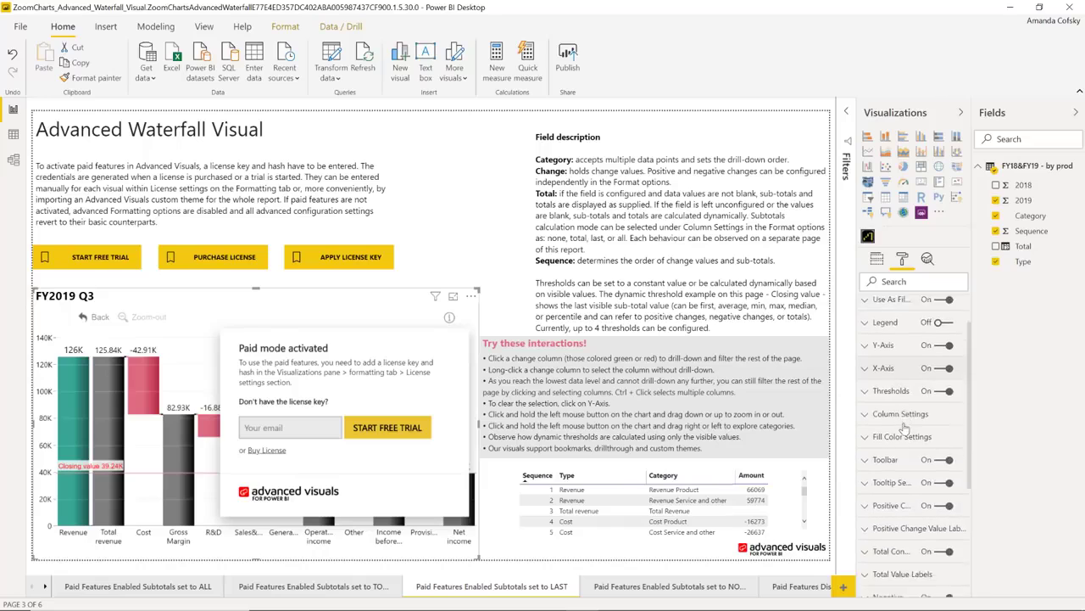
pyautogui.scroll(-4, 904, 429)
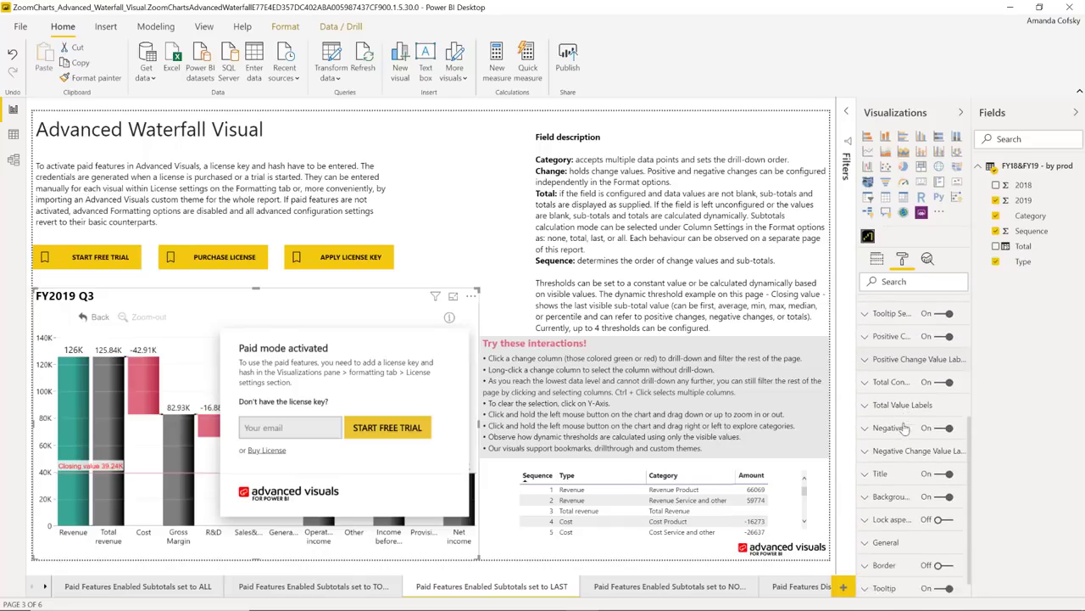
pyautogui.scroll(1, 903, 428)
pyautogui.scroll(5, 903, 428)
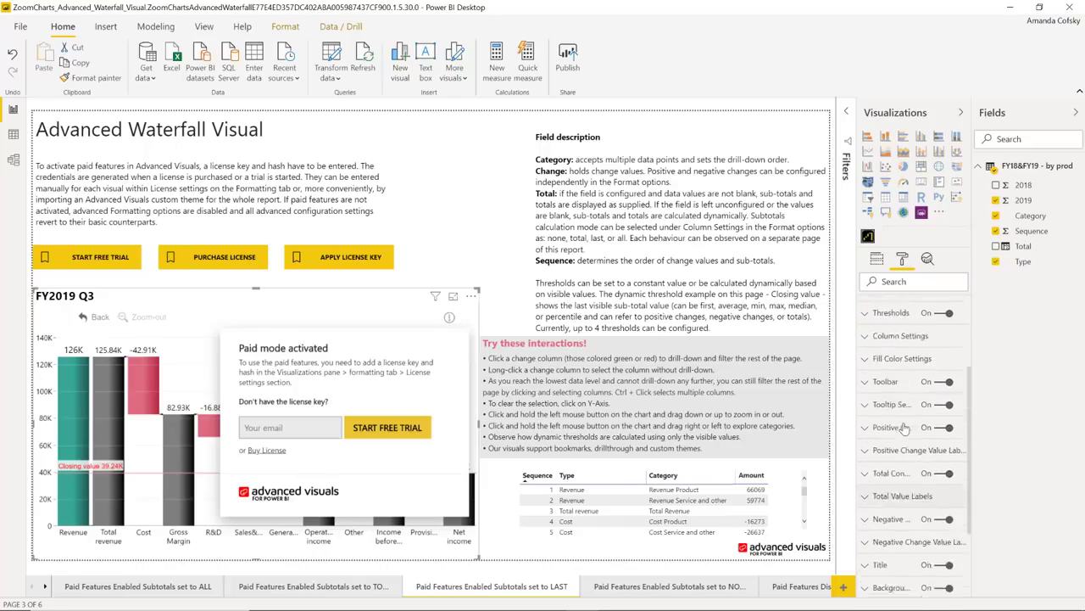
pyautogui.scroll(-2, 909, 400)
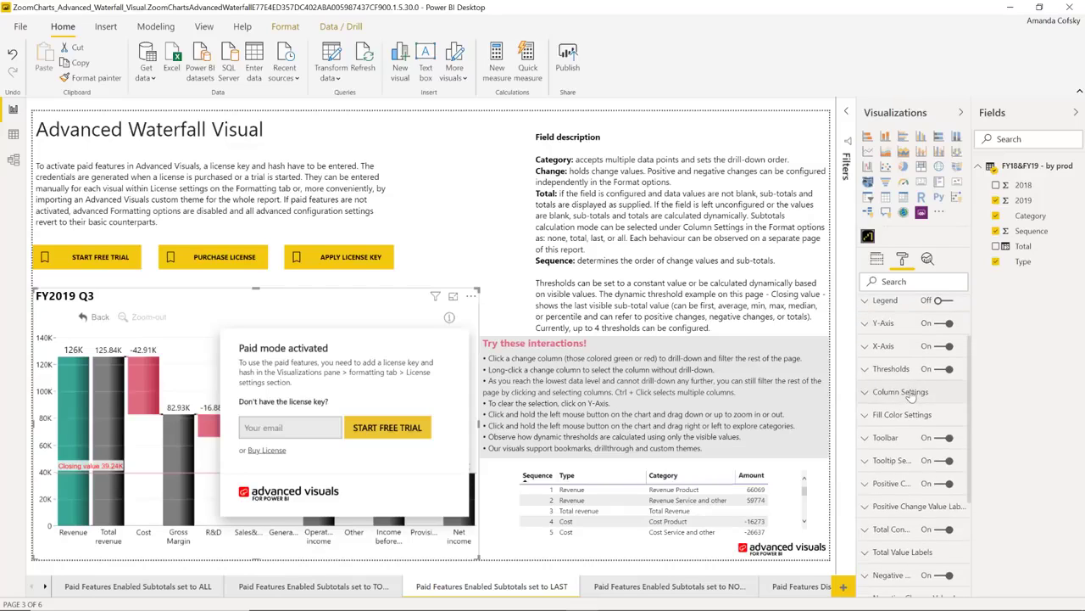
# Examine the threshold options of the FY2019 Q3 waterfall chart, including fill, line, label and background settings
pyautogui.click(897, 370)
pyautogui.scroll(-5, 897, 448)
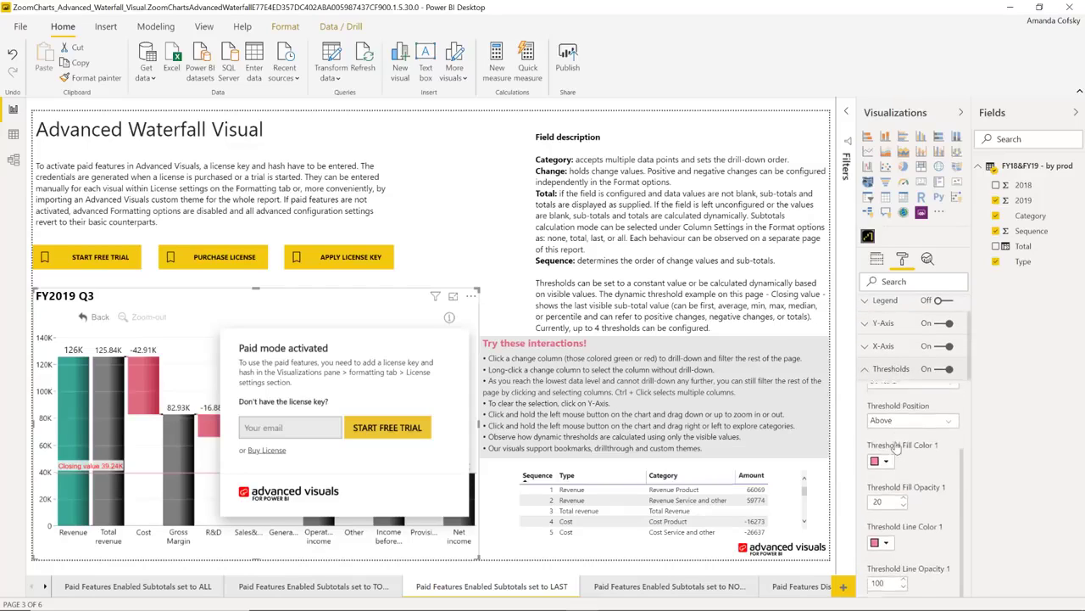
pyautogui.scroll(-4, 897, 449)
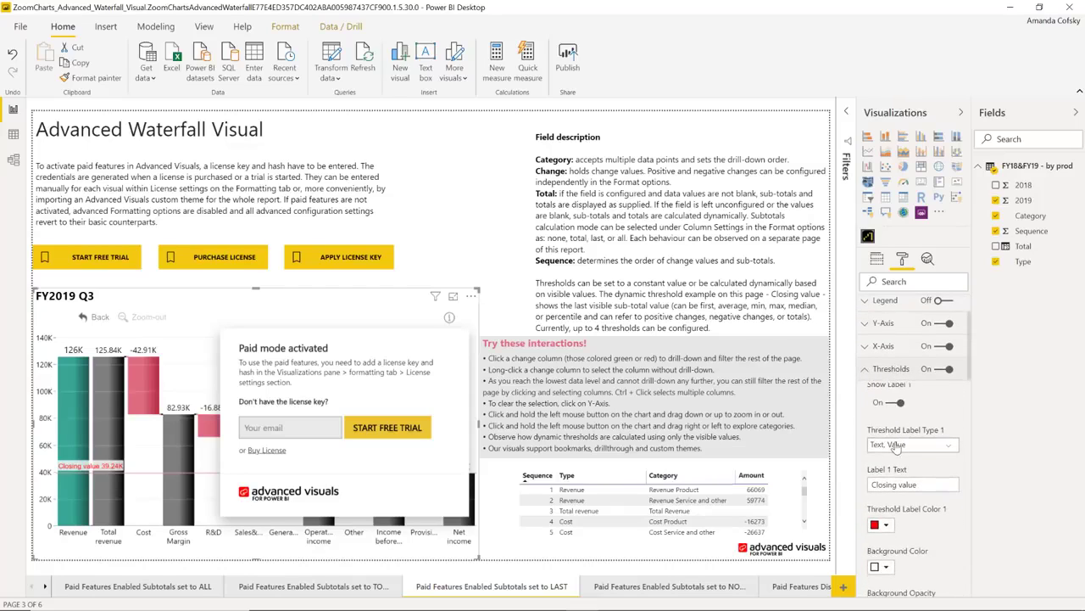
pyautogui.scroll(3, 897, 447)
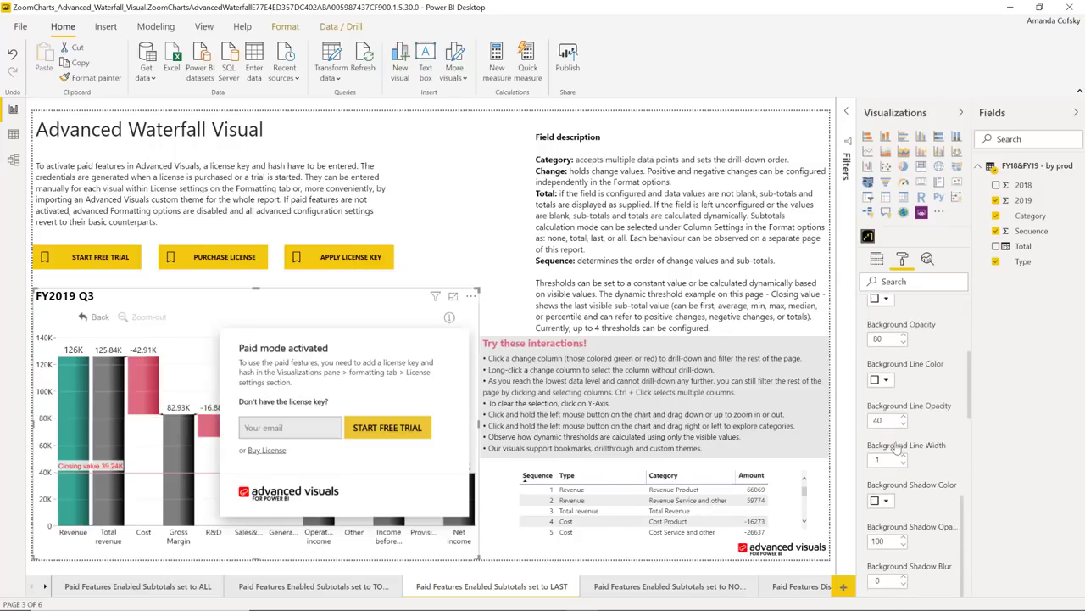
pyautogui.click(874, 442)
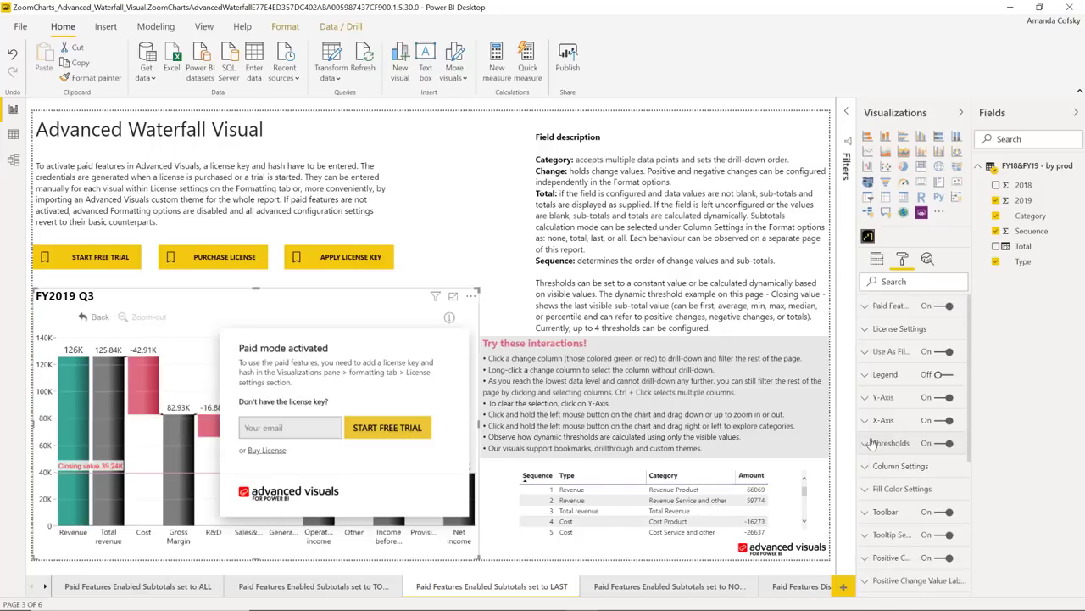
# Review the waterfall chart's Y-axis options, including the title font style, zero line and log scale
pyautogui.click(881, 397)
pyautogui.scroll(-4, 892, 490)
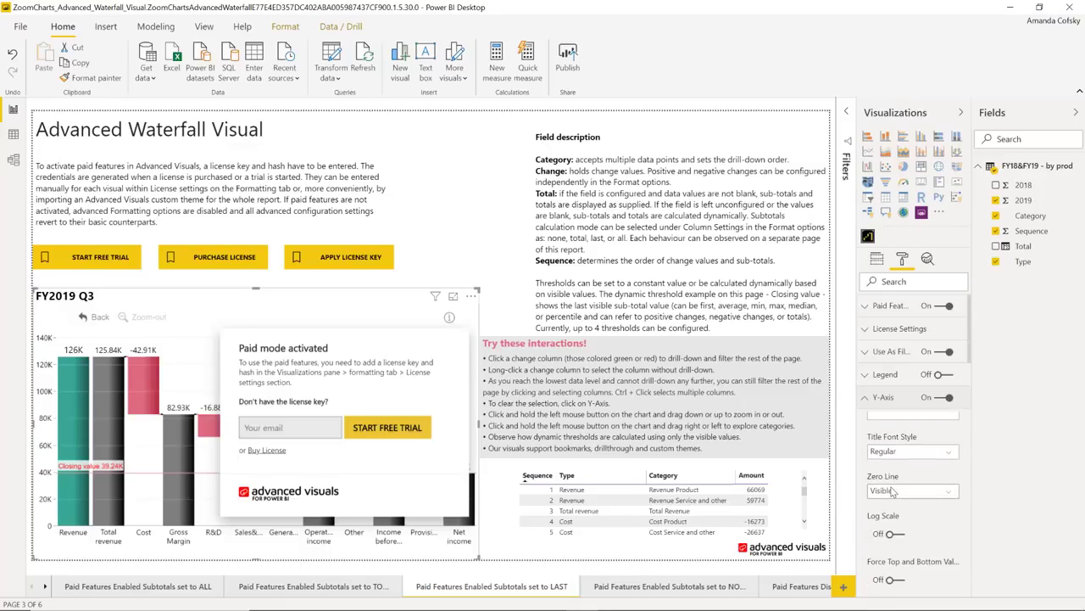
pyautogui.scroll(3, 892, 490)
pyautogui.click(893, 397)
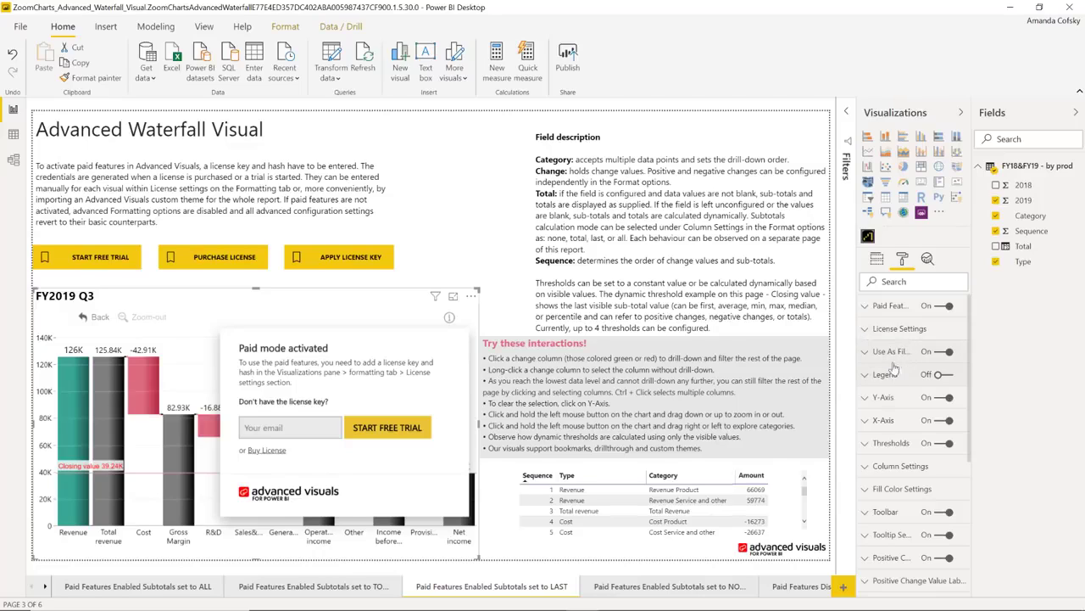
pyautogui.scroll(-2, 892, 373)
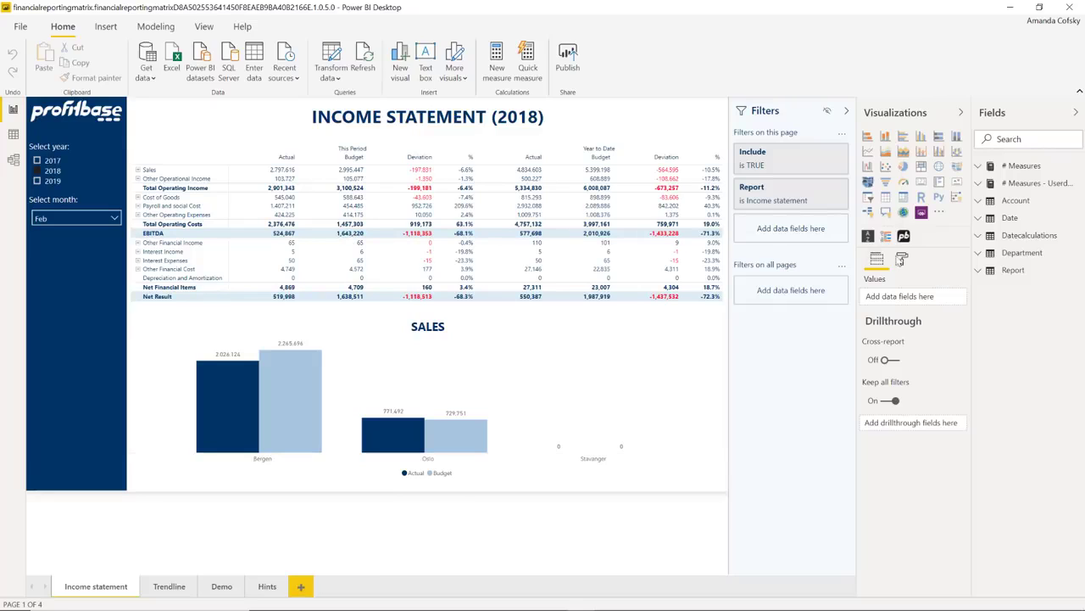
# Examine the overline style options in the income statement matrix's formatting, including its outline settings
pyautogui.click(904, 259)
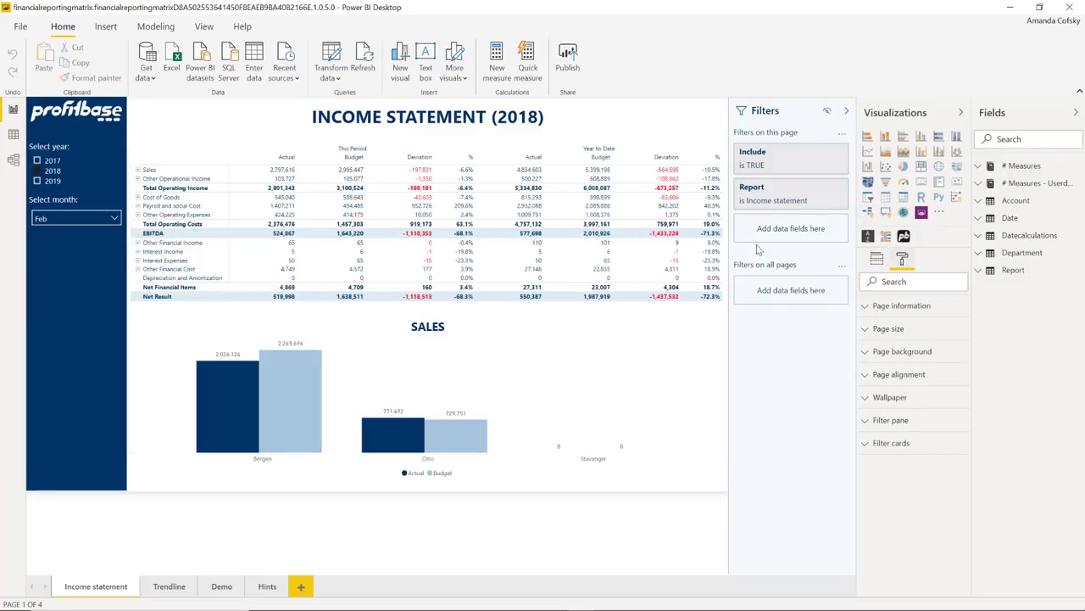
pyautogui.click(632, 147)
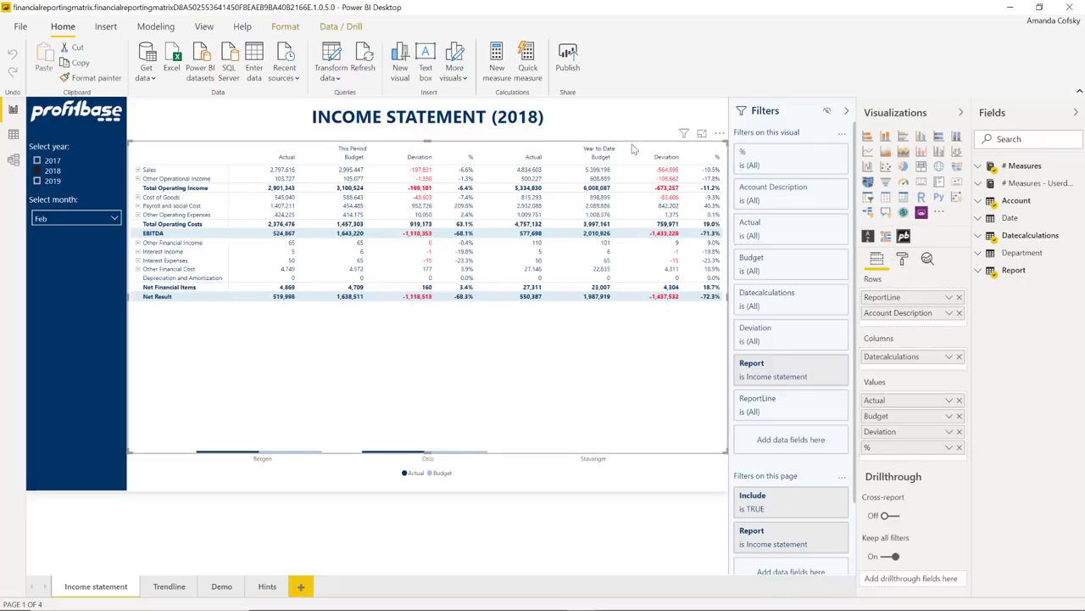
pyautogui.click(903, 260)
pyautogui.scroll(-3, 897, 411)
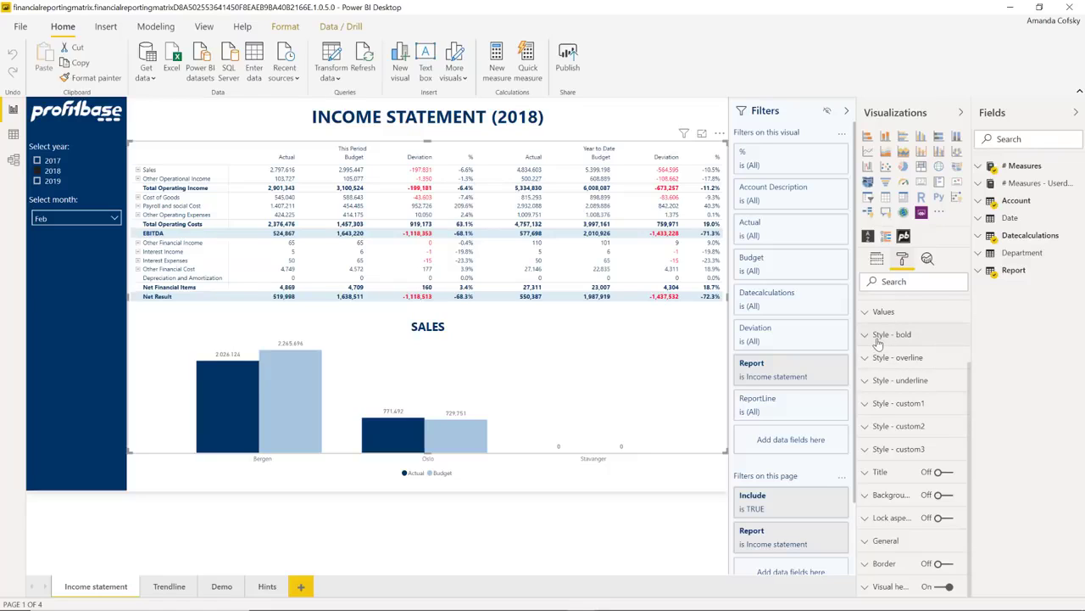
pyautogui.click(877, 360)
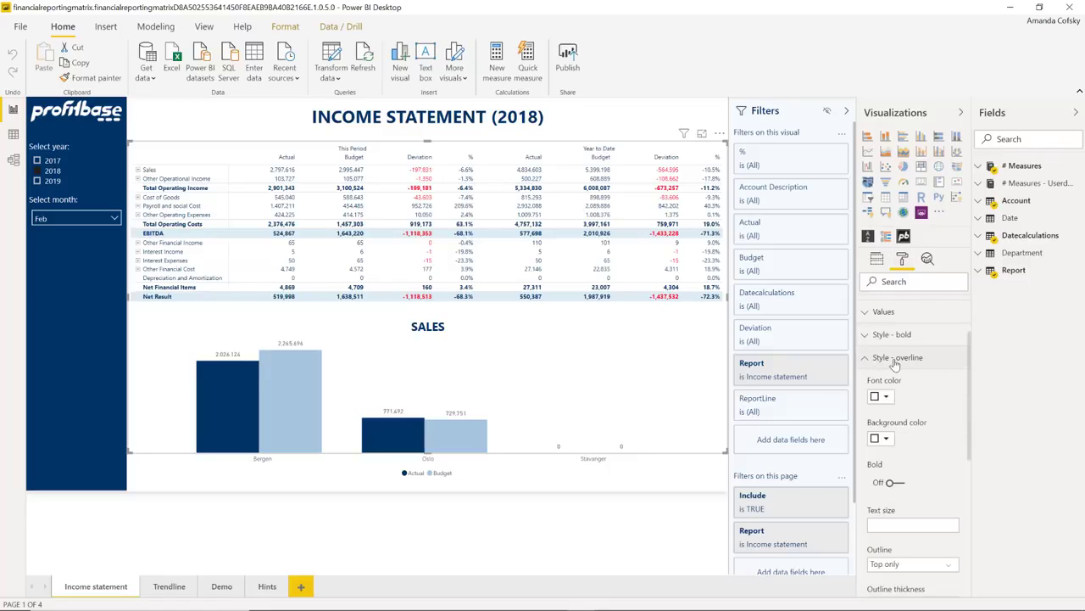
pyautogui.scroll(-5, 909, 423)
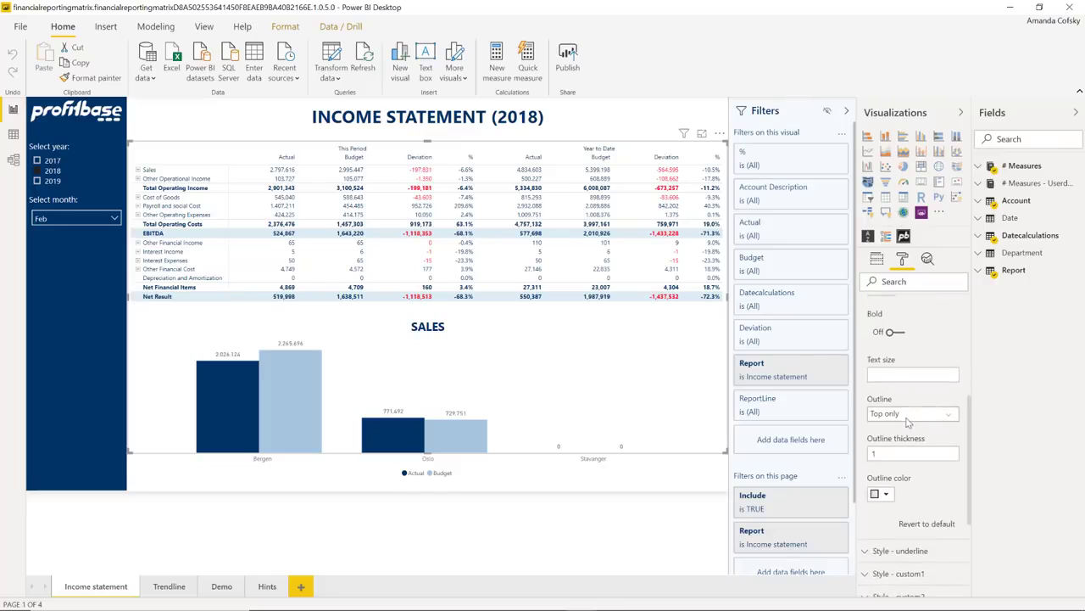
pyautogui.scroll(3, 908, 423)
pyautogui.click(877, 442)
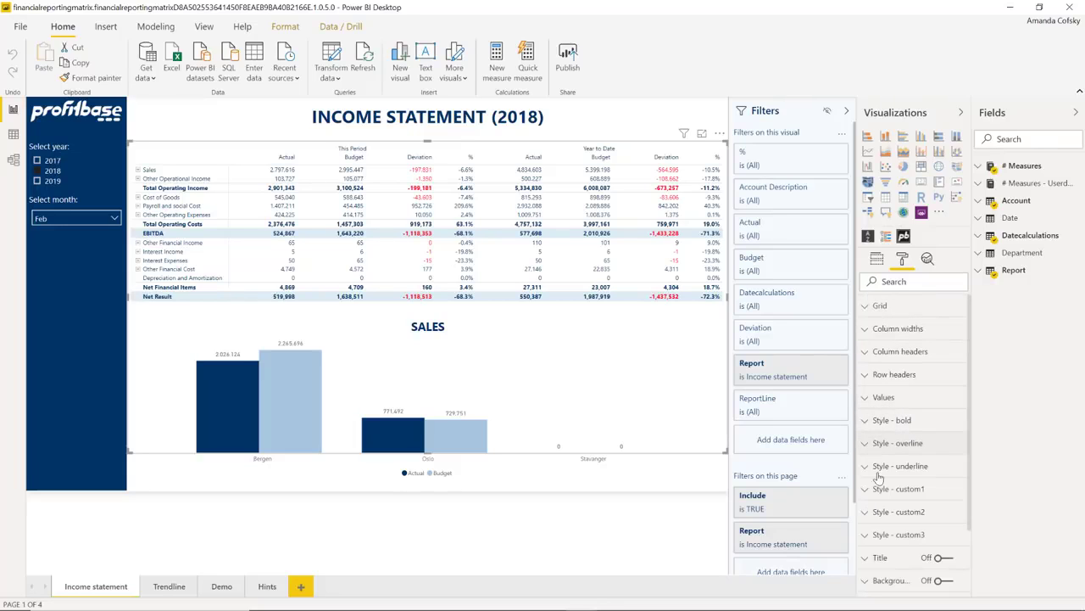
# Check the income statement matrix's custom1 style options for font, background and outline
pyautogui.scroll(-1, 905, 483)
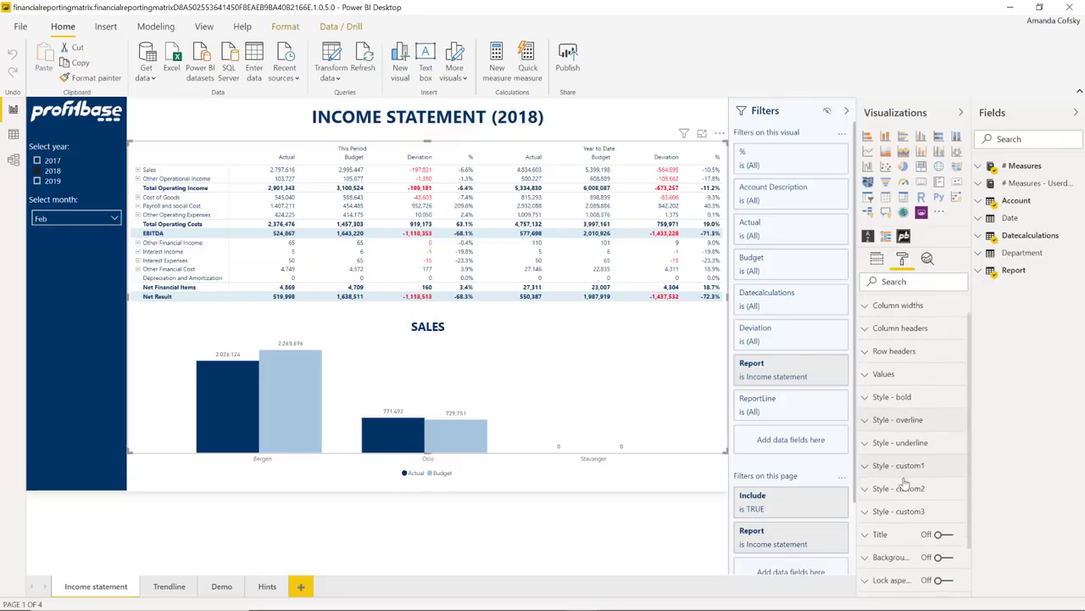
pyautogui.click(899, 460)
pyautogui.scroll(-3, 910, 500)
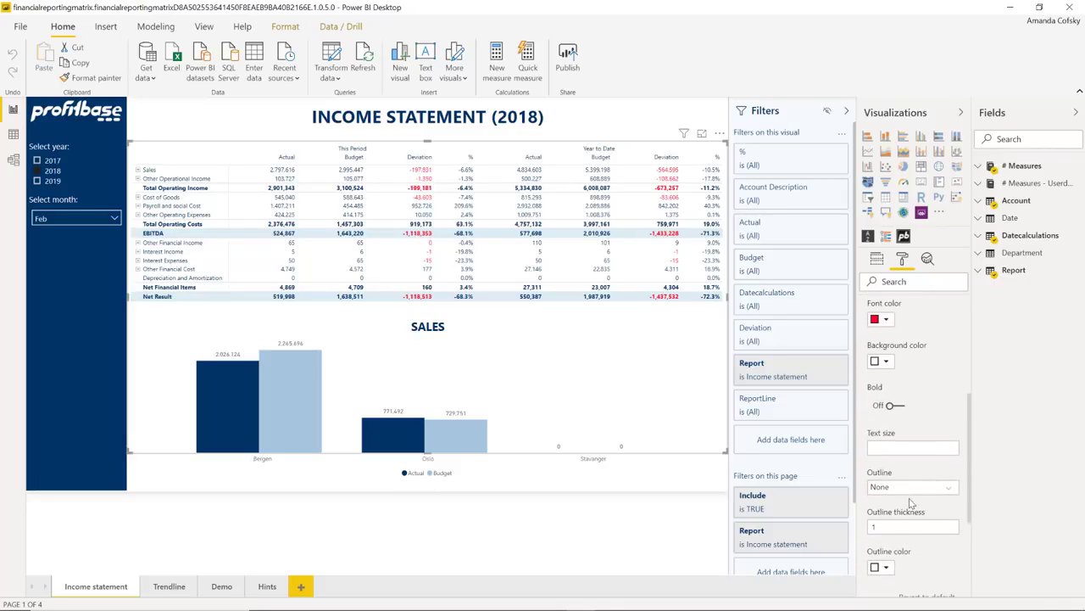
pyautogui.scroll(3, 911, 504)
pyautogui.click(901, 480)
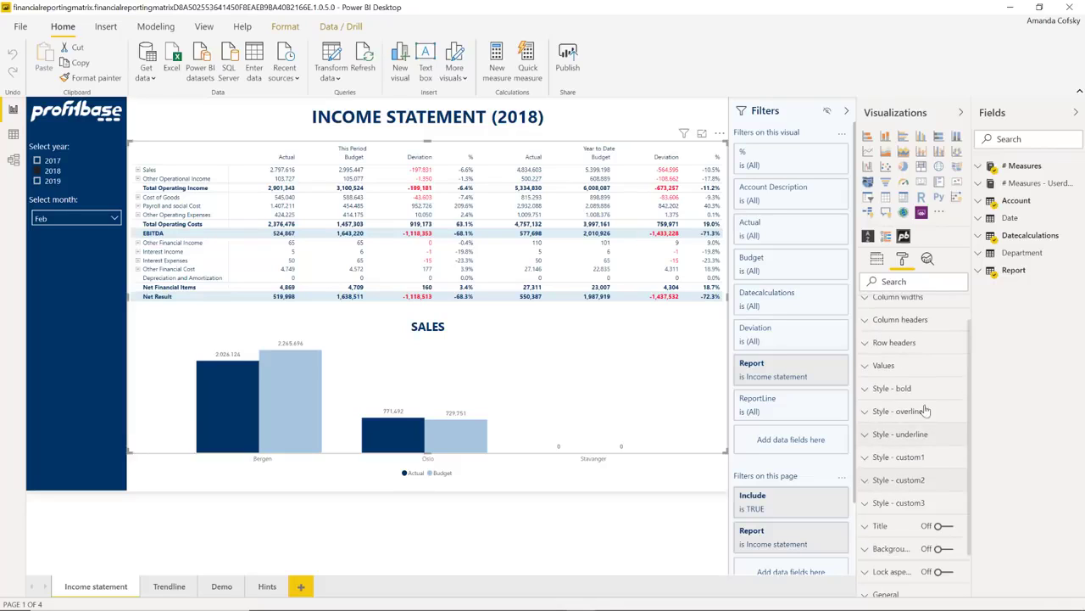
# Review the matrix's value and row header formatting options, and return to its field assignments
pyautogui.click(913, 369)
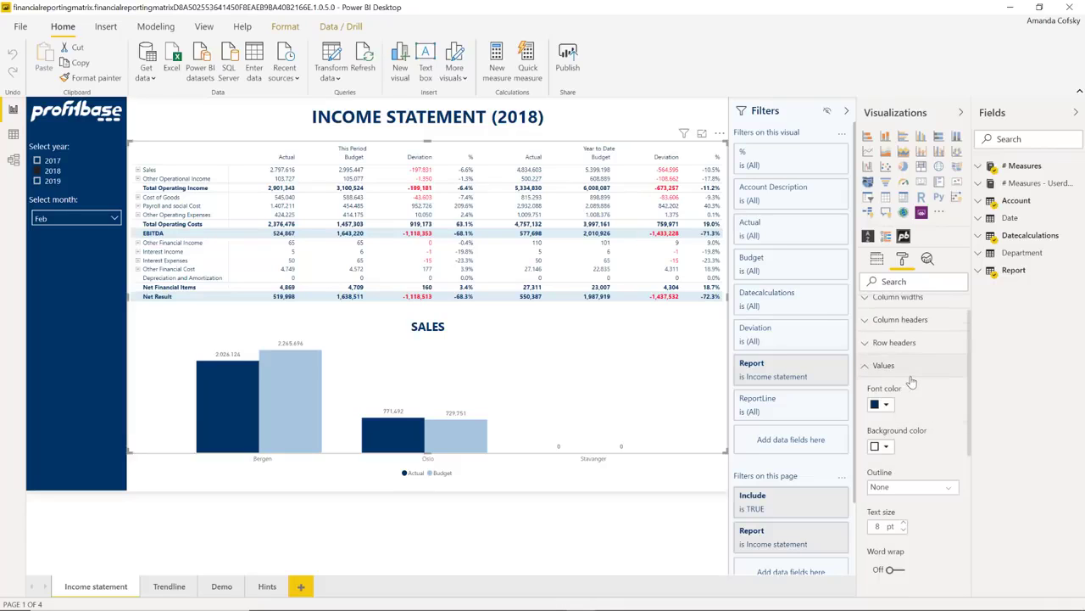
pyautogui.click(903, 349)
pyautogui.scroll(-1, 905, 465)
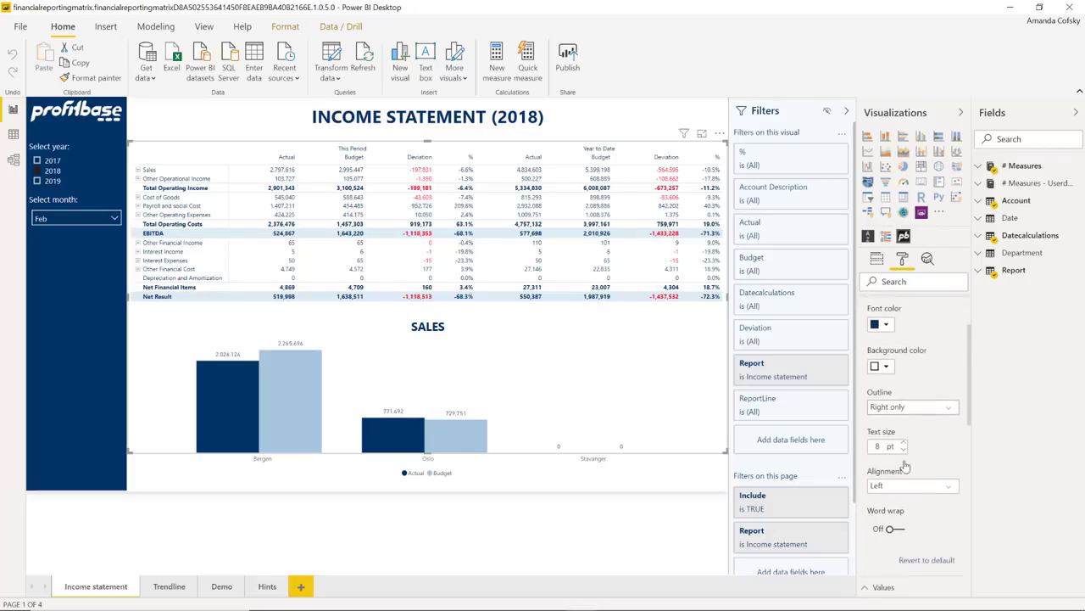
pyautogui.scroll(-1, 904, 465)
pyautogui.scroll(3, 901, 470)
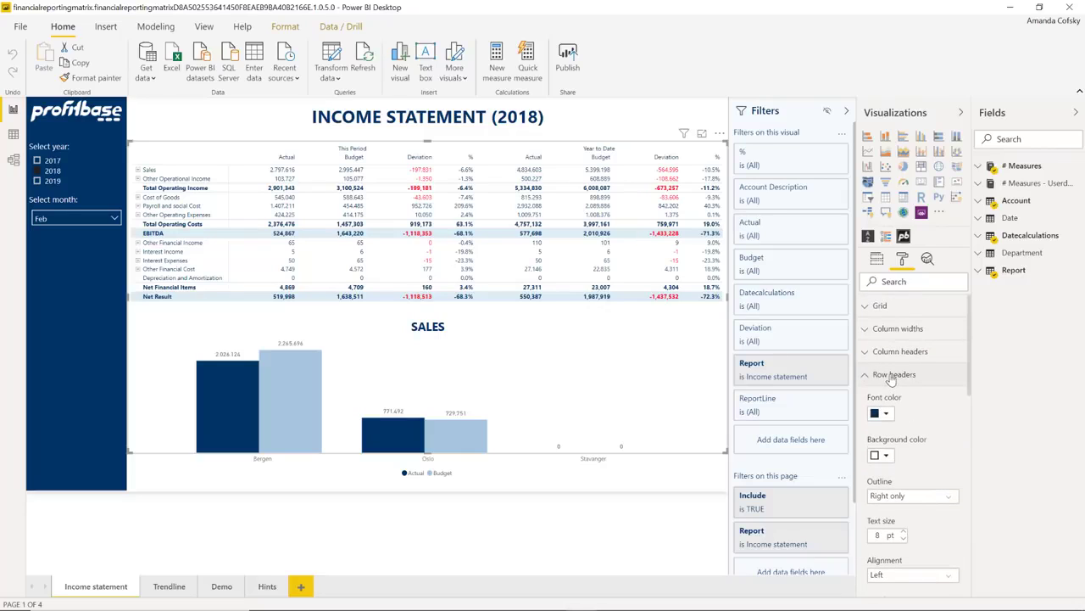
pyautogui.click(891, 378)
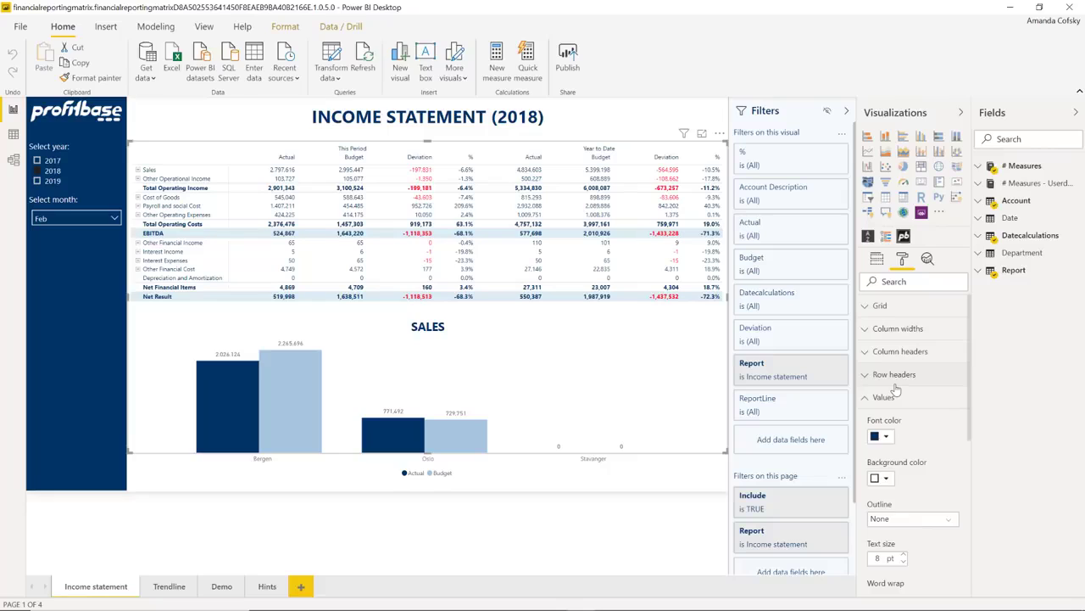
pyautogui.click(888, 404)
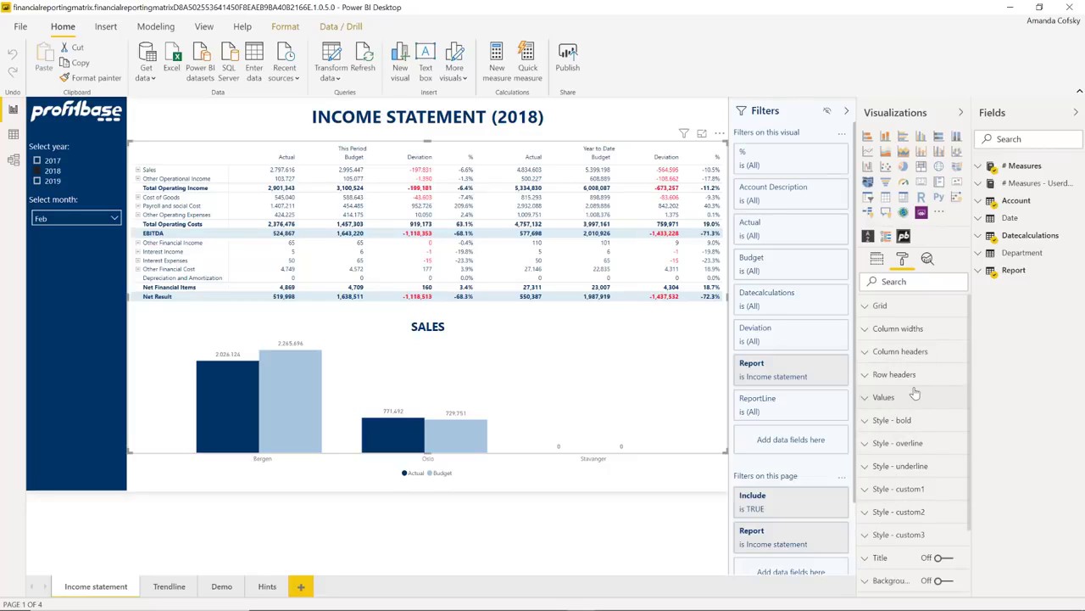
pyautogui.click(880, 261)
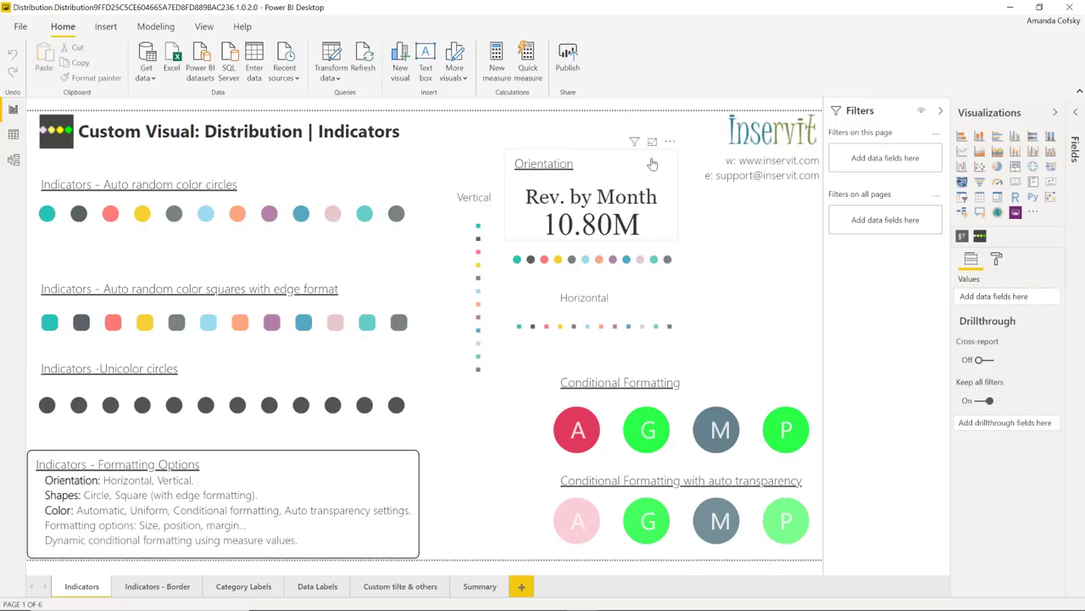
# Inspect the auto random color circles visual, and browse the Distribution report's Indicators - Border, Category Labels and Data Labels pages
pyautogui.click(321, 200)
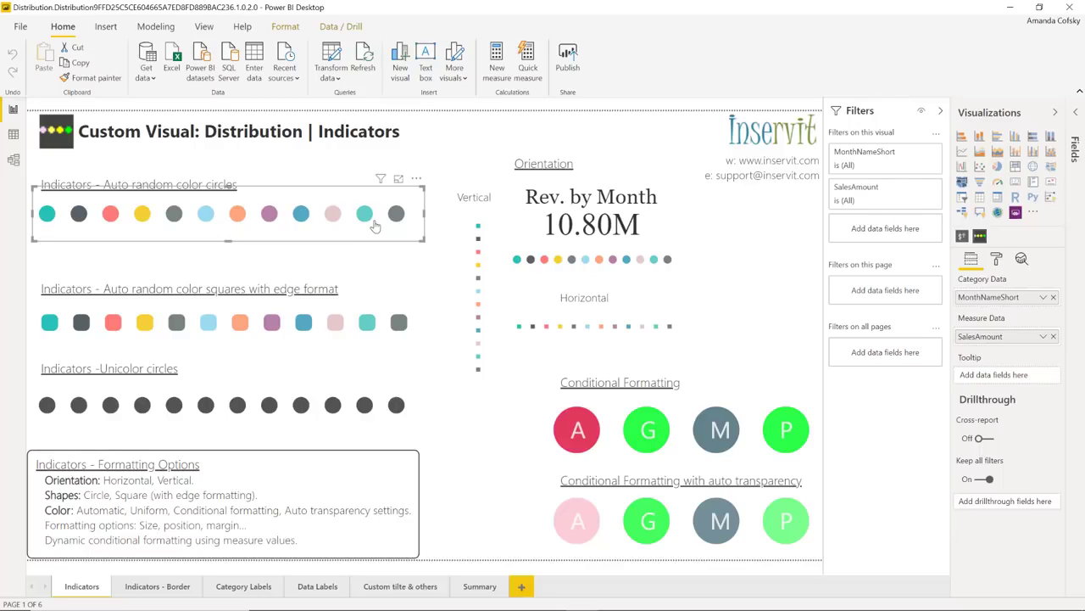
pyautogui.moveTo(364, 218)
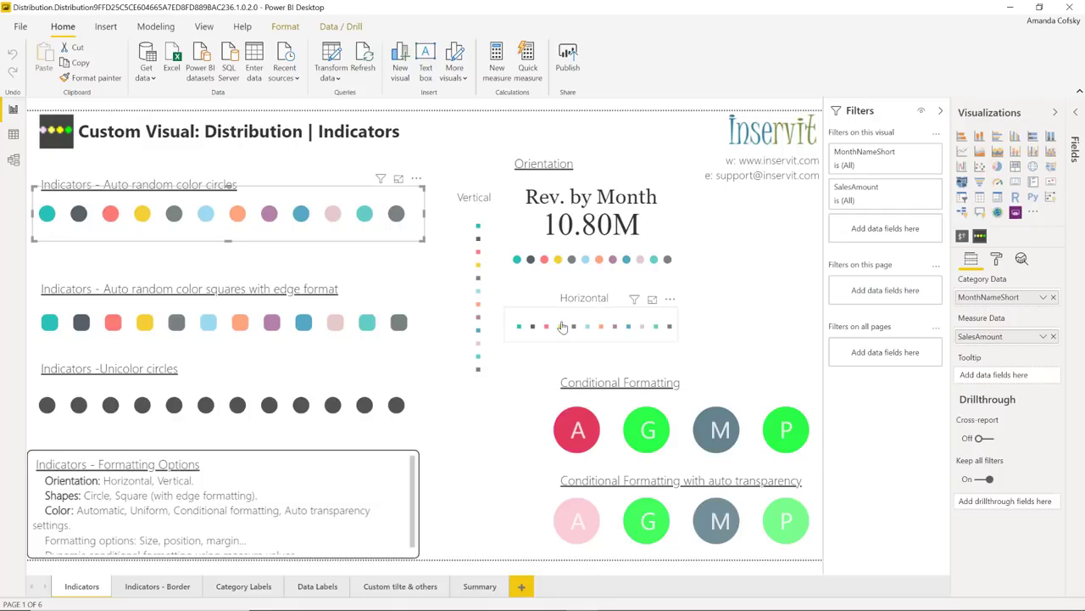
pyautogui.click(172, 587)
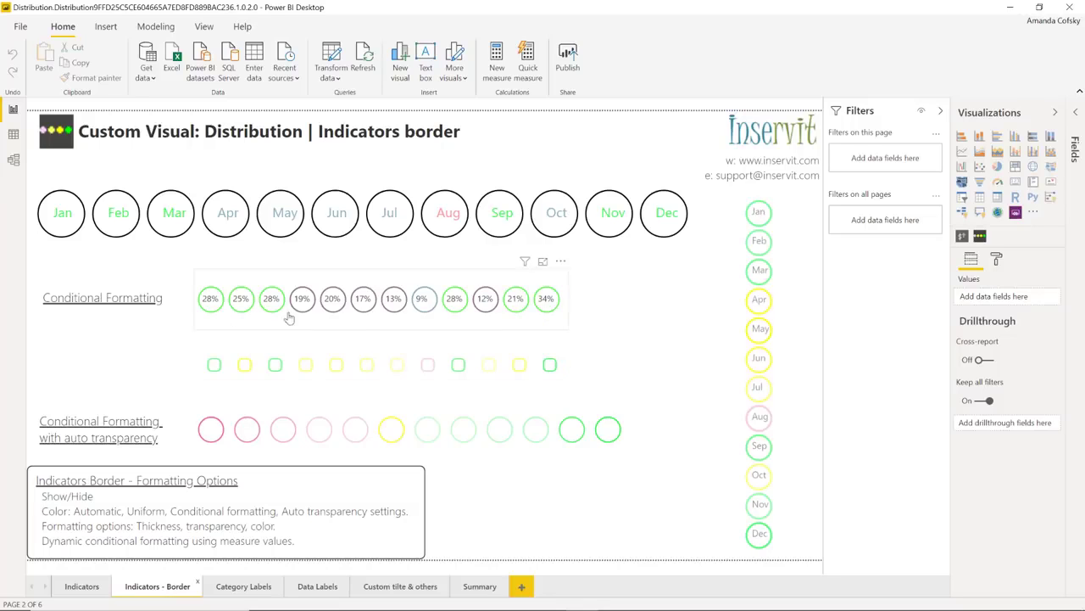
pyautogui.click(240, 587)
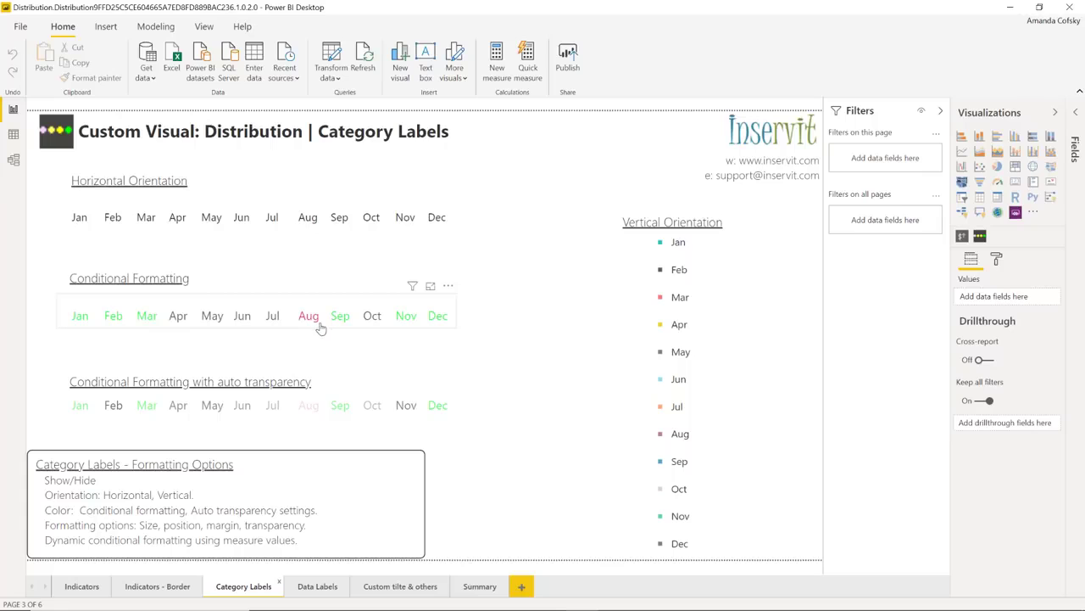
pyautogui.click(315, 586)
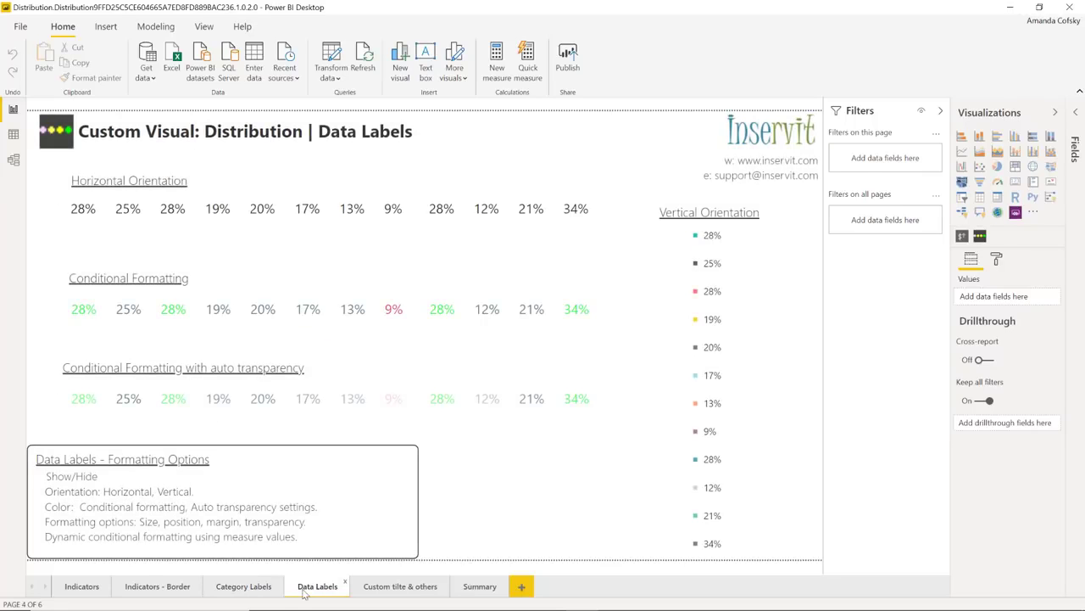
pyautogui.click(251, 589)
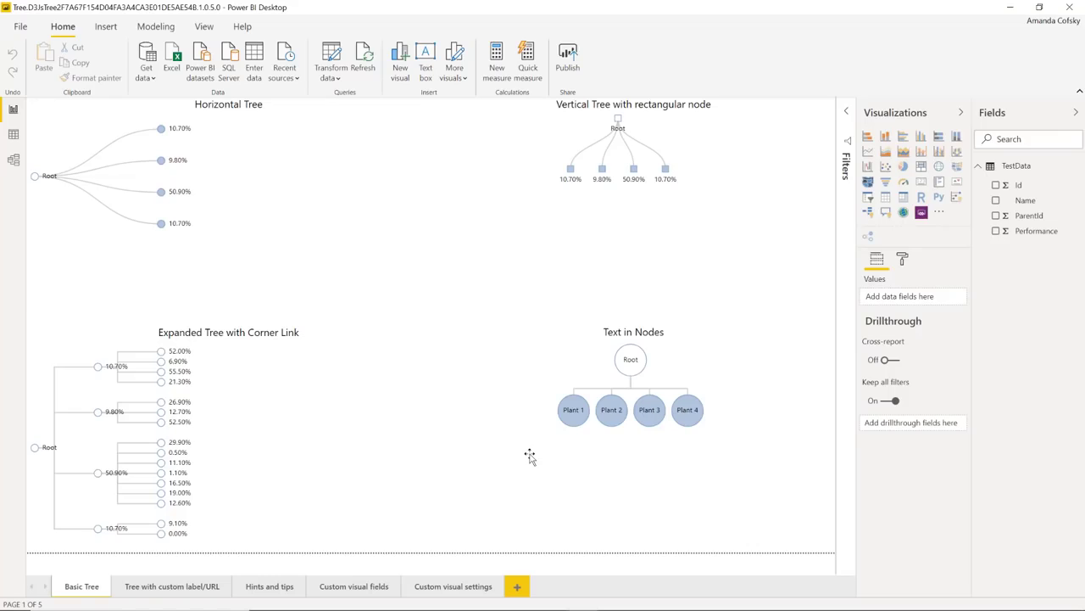
# Collapse the Plant 1 branch in the Expanded Tree with Corner Link visual and expand it again
pyautogui.click(241, 397)
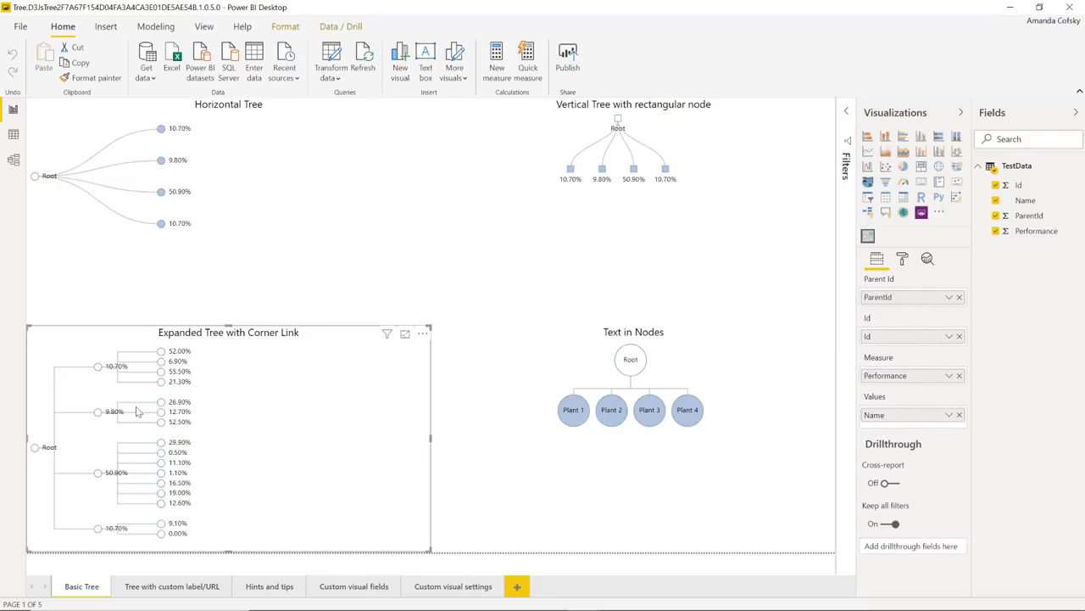
pyautogui.moveTo(99, 363)
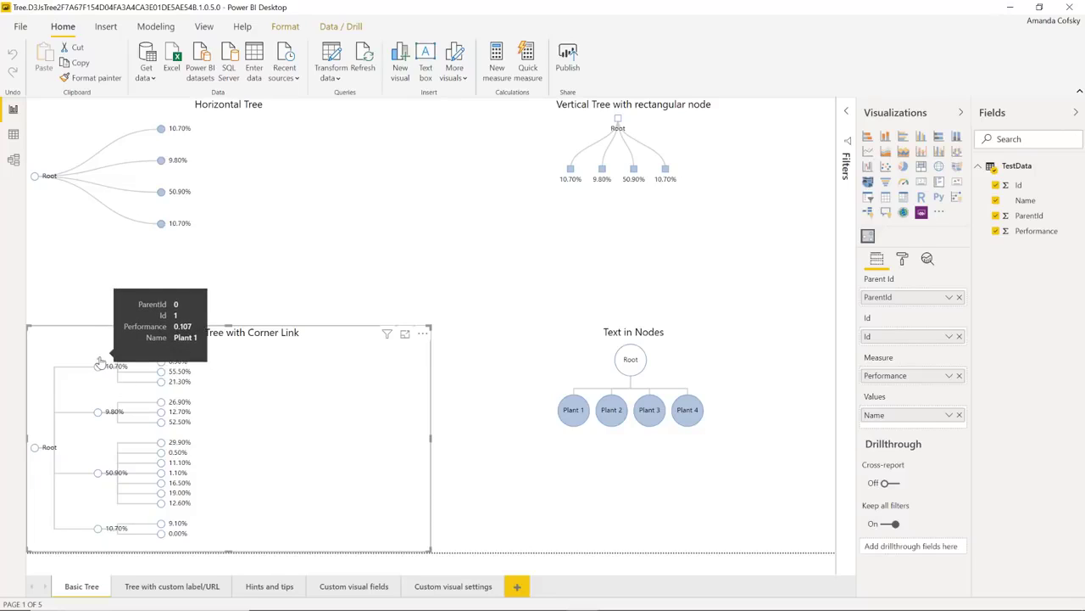
pyautogui.click(99, 364)
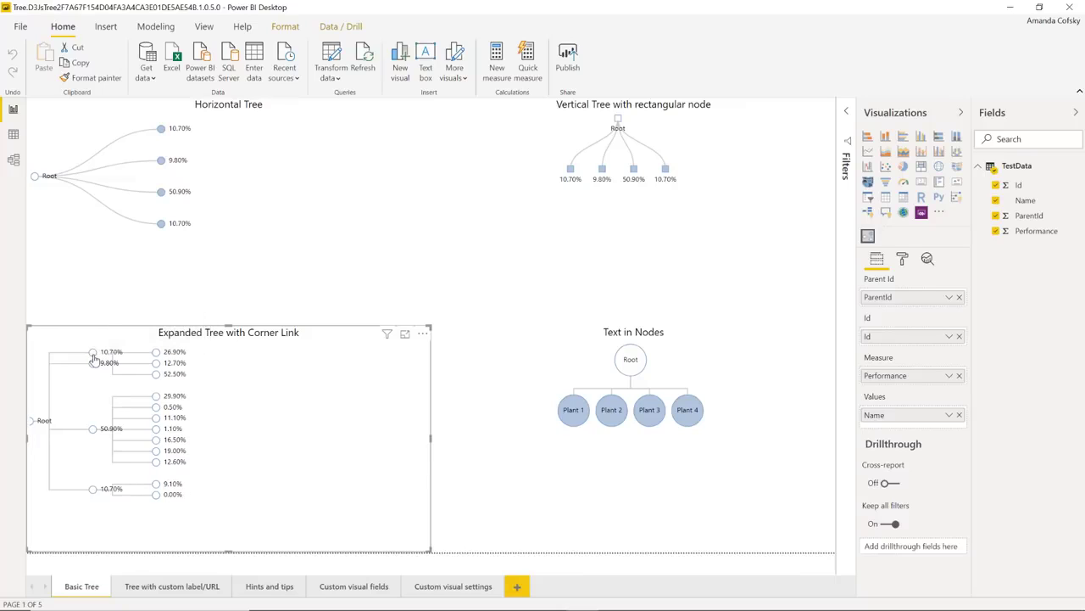
pyautogui.click(93, 353)
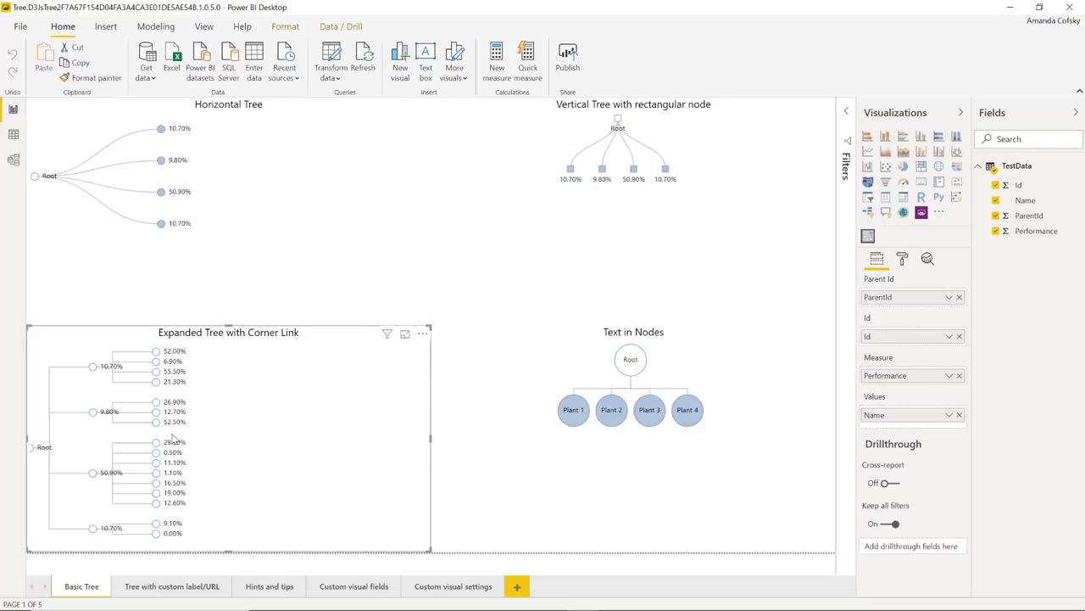
# Show the format options of the Tree with Custom Label (2) - Newline visual on the custom label/URL page
pyautogui.click(194, 583)
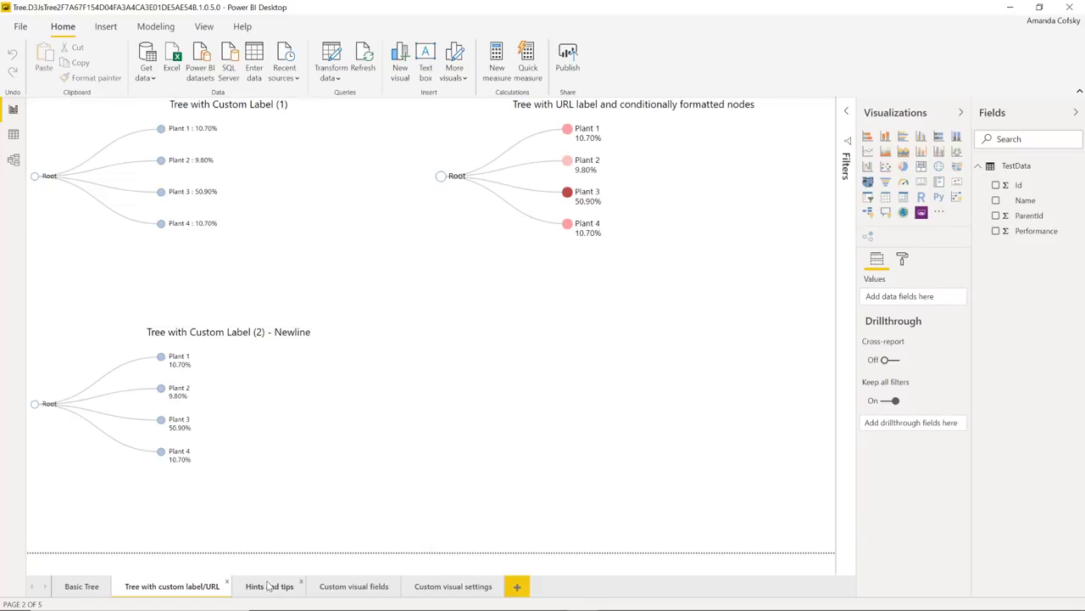
pyautogui.click(255, 476)
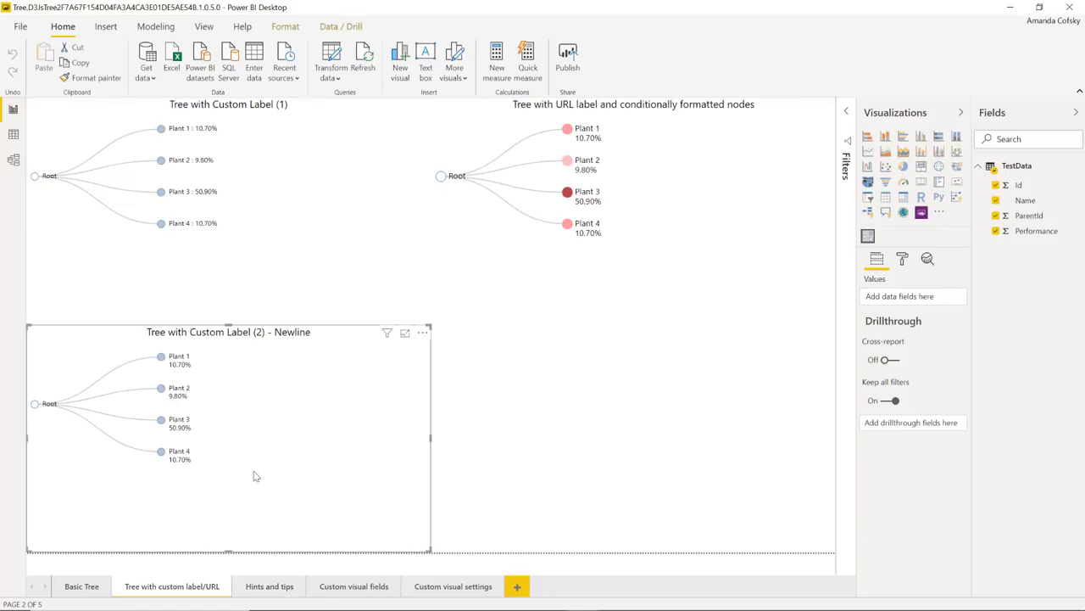
pyautogui.click(902, 258)
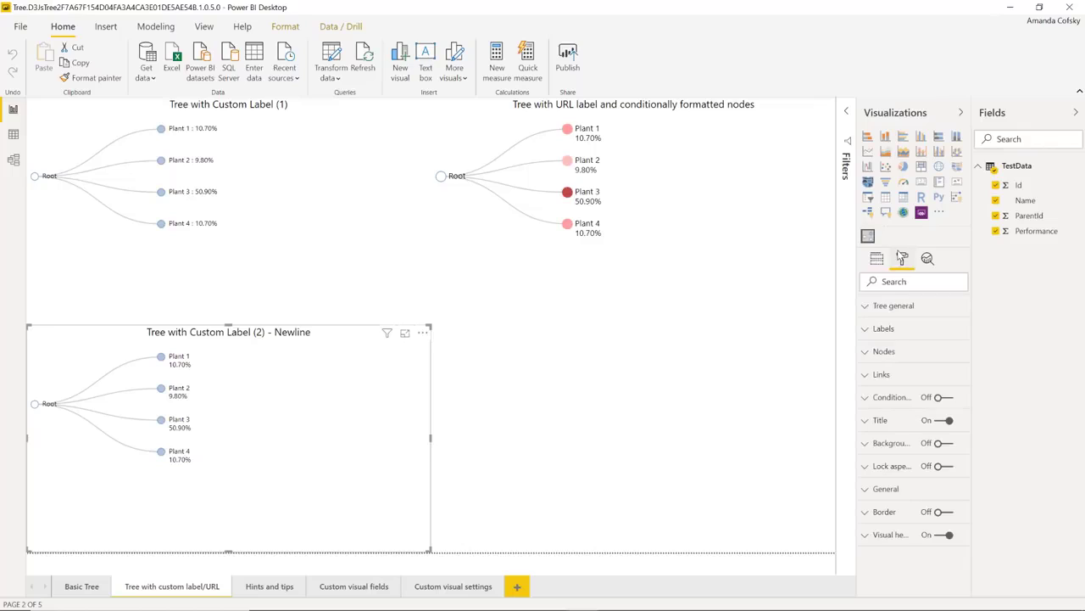
# Review the label formatting options of the Tree with Custom Label (2) - Newline visual, and collapse them again
pyautogui.click(894, 329)
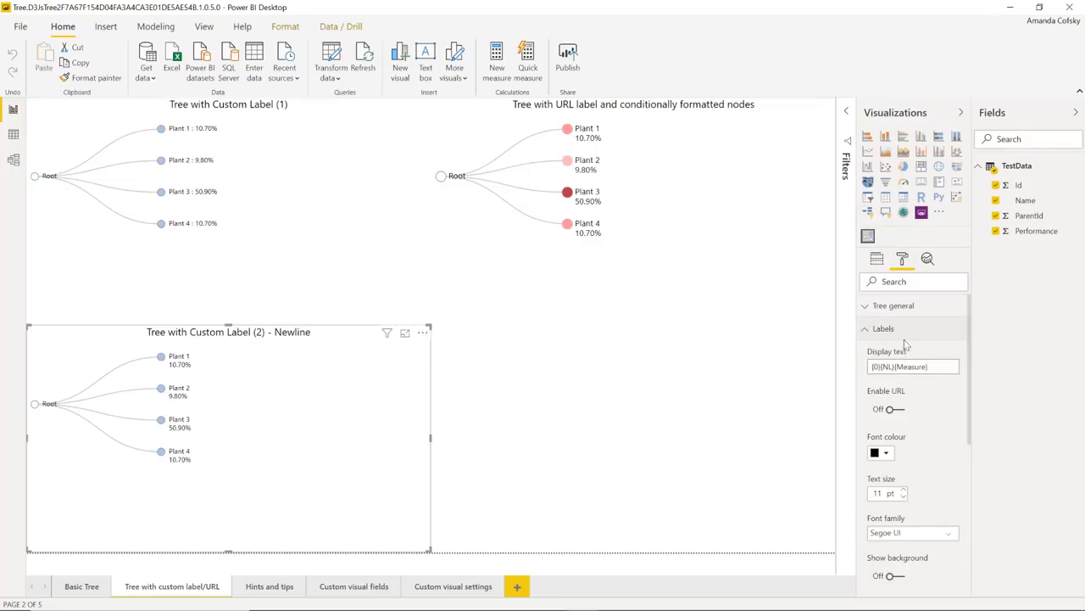
pyautogui.scroll(-4, 902, 437)
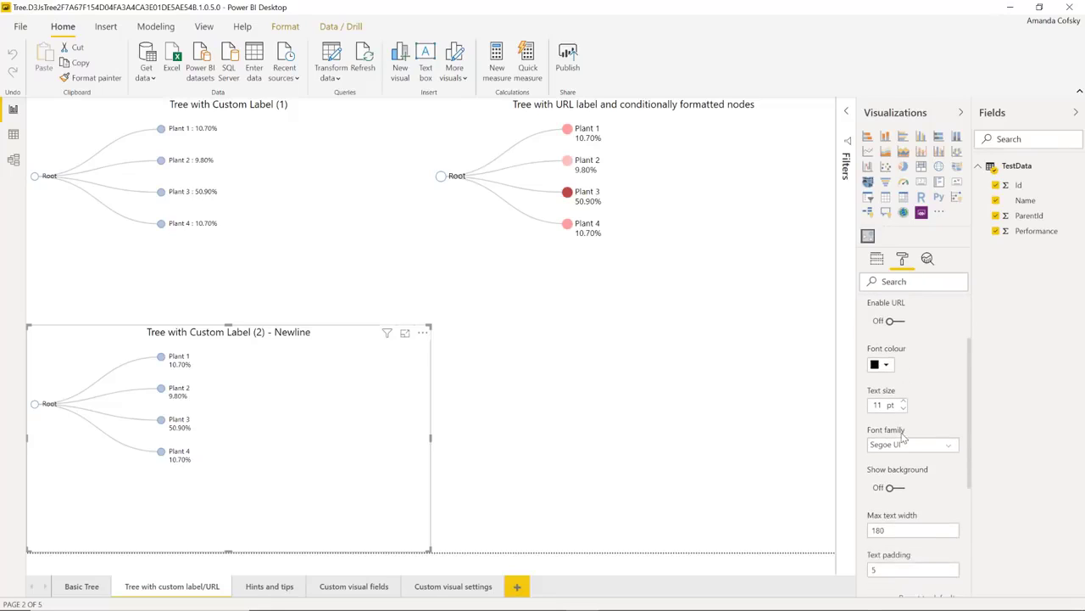
pyautogui.scroll(4, 905, 312)
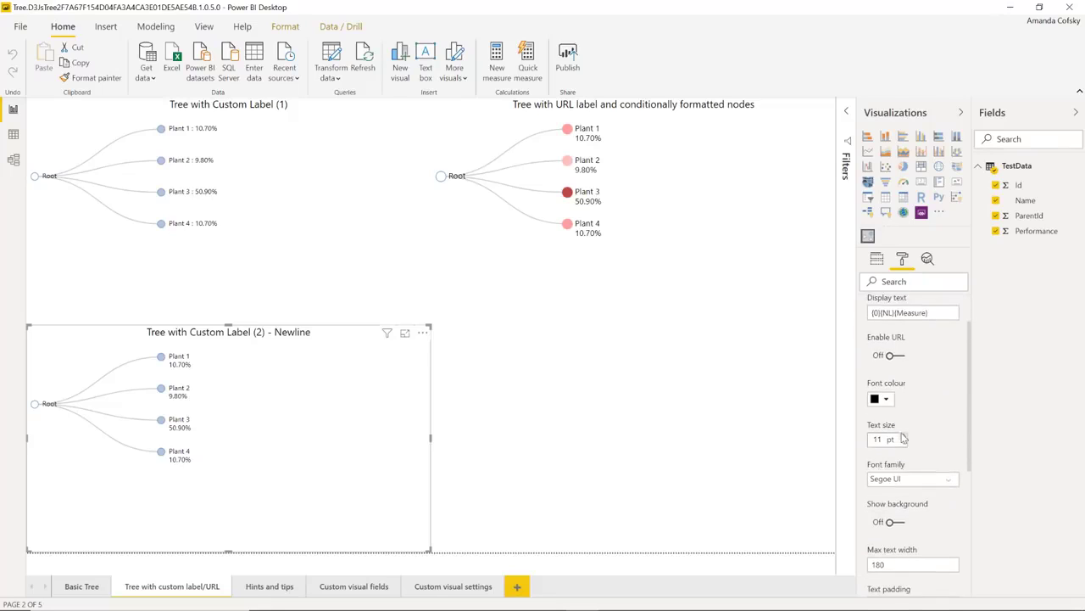
pyautogui.click(903, 307)
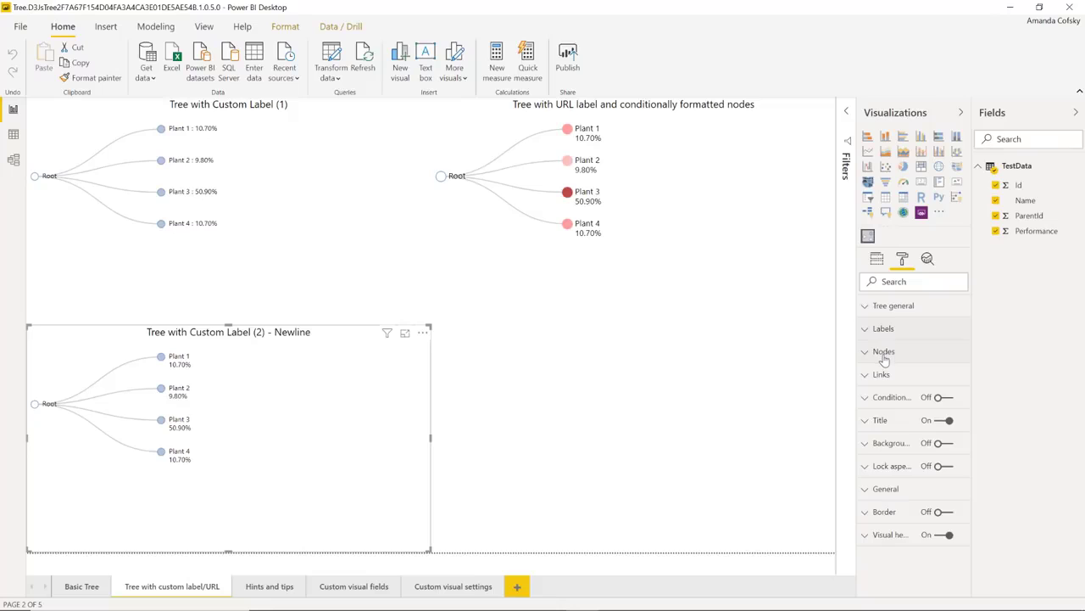
# Review the node formatting options of the Newline tree visual, and show its link formatting options instead
pyautogui.click(883, 353)
pyautogui.scroll(-5, 895, 424)
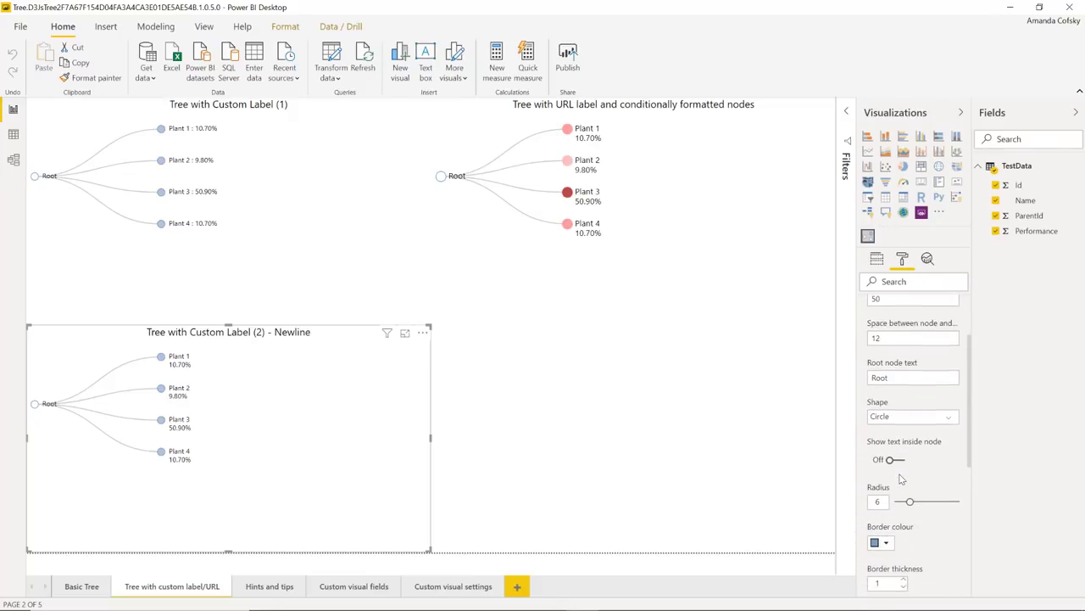
pyautogui.scroll(-3, 901, 477)
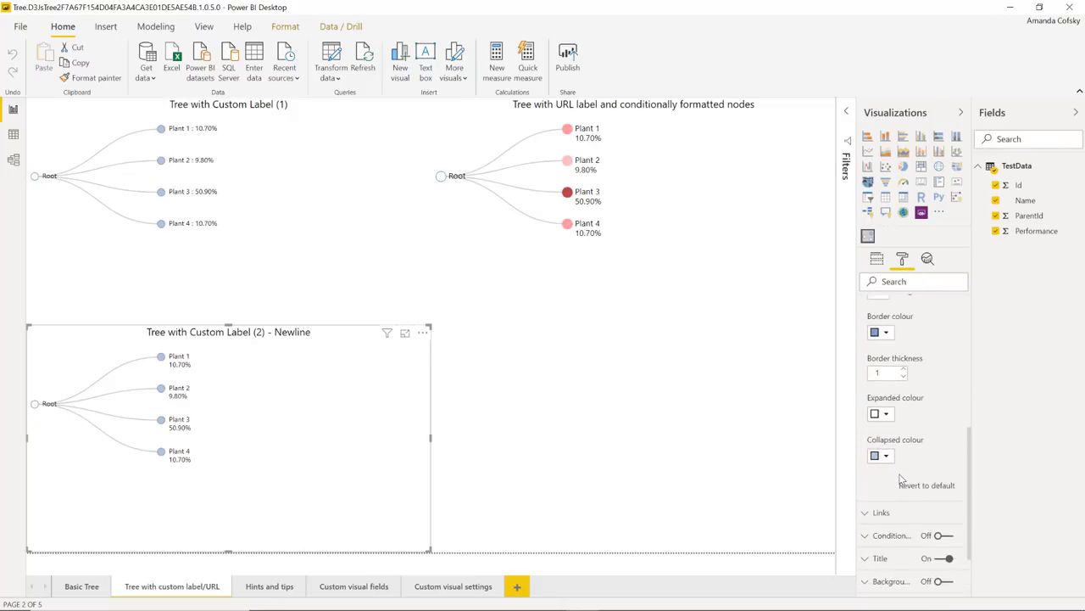
pyautogui.scroll(7, 900, 478)
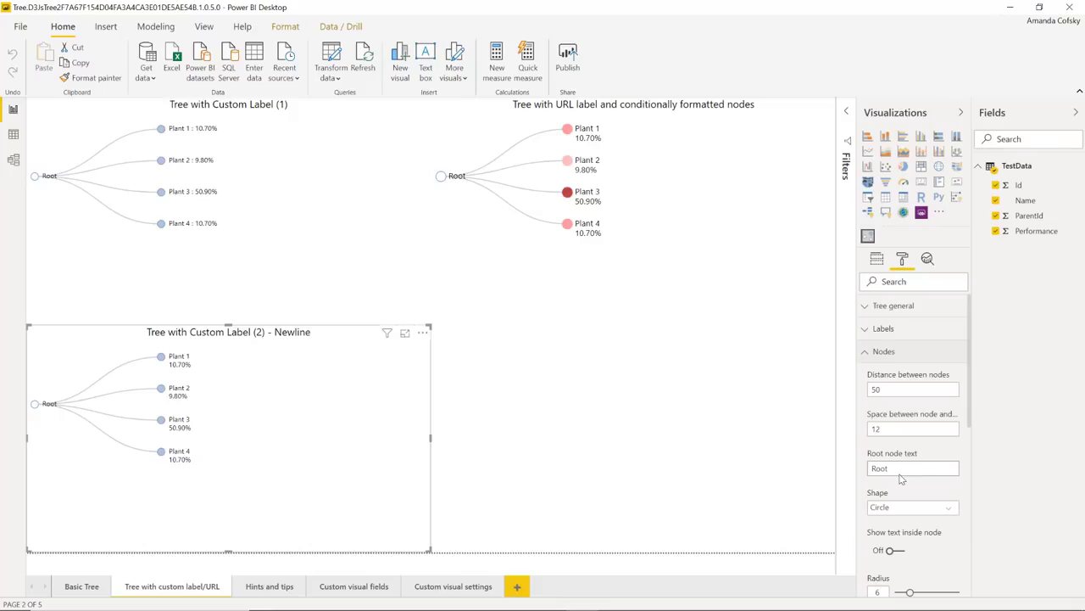
pyautogui.click(885, 351)
pyautogui.click(882, 375)
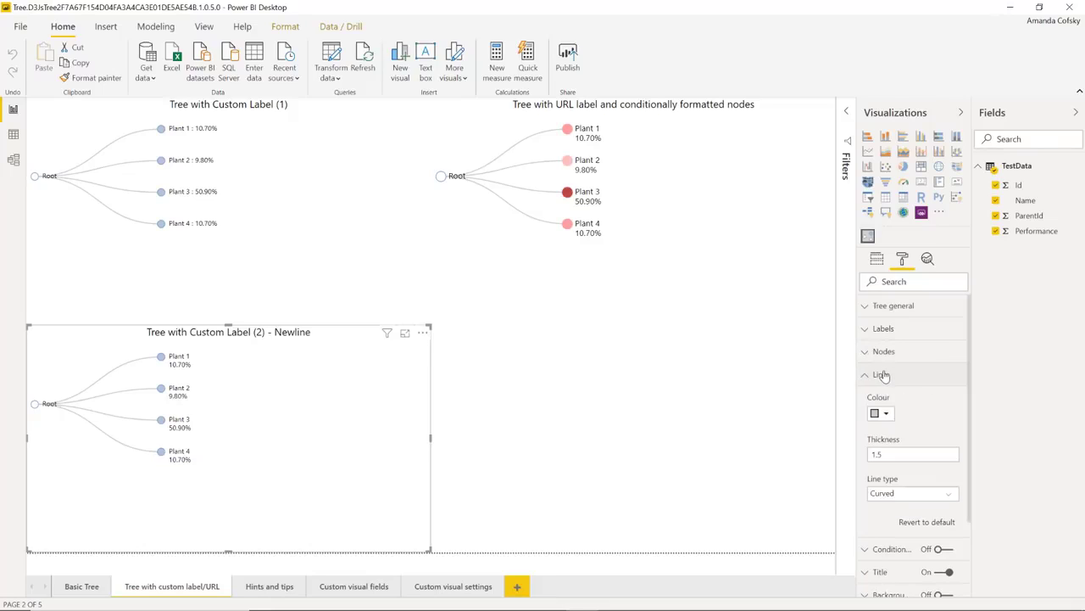